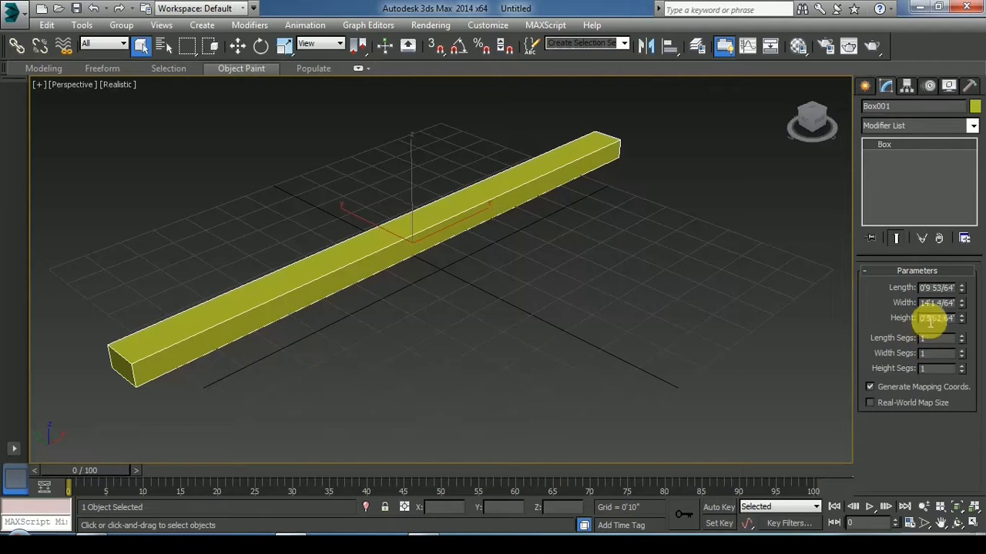
- Set the box's height to 10'0", its width to 12'0" and its length to 0'10"
{"action": "left_click", "coordinate": [929, 320]}
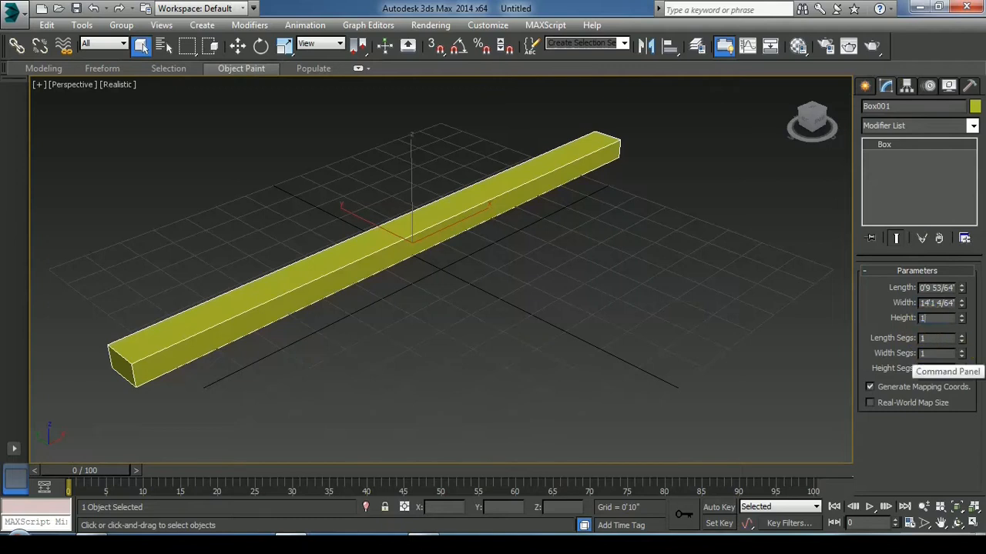
{"action": "type", "text": "10"}
{"action": "key", "text": "Return"}
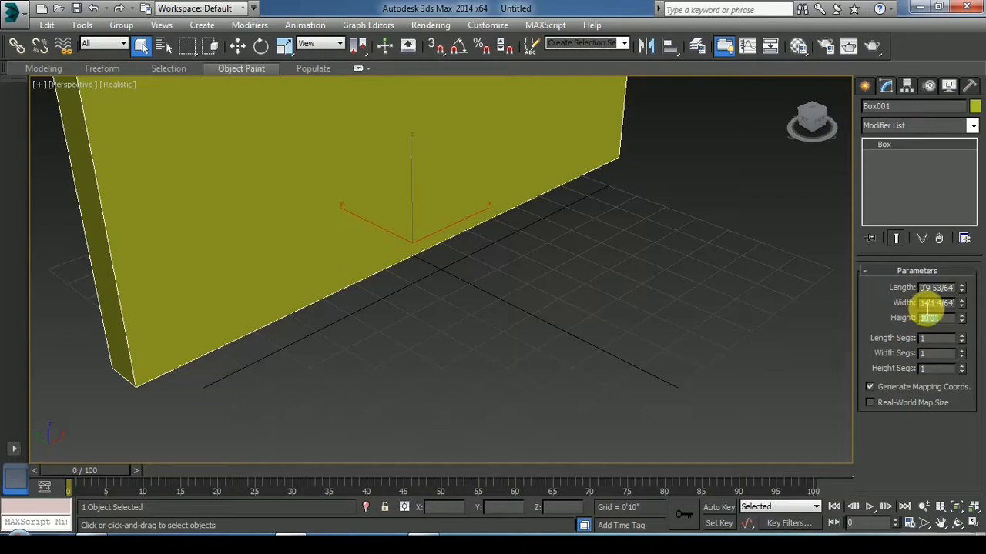
{"action": "left_click", "coordinate": [932, 303]}
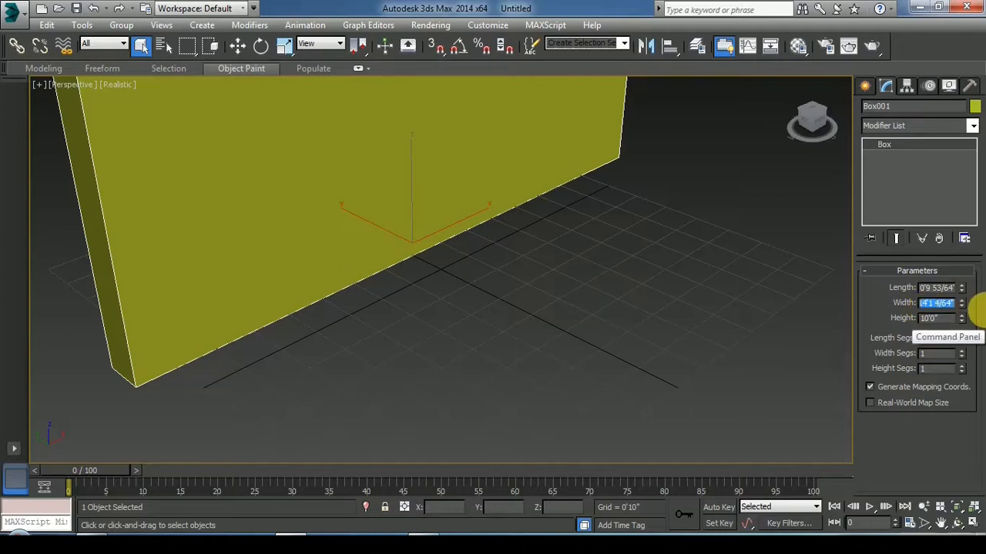
{"action": "type", "text": "12"}
{"action": "key", "text": "Return"}
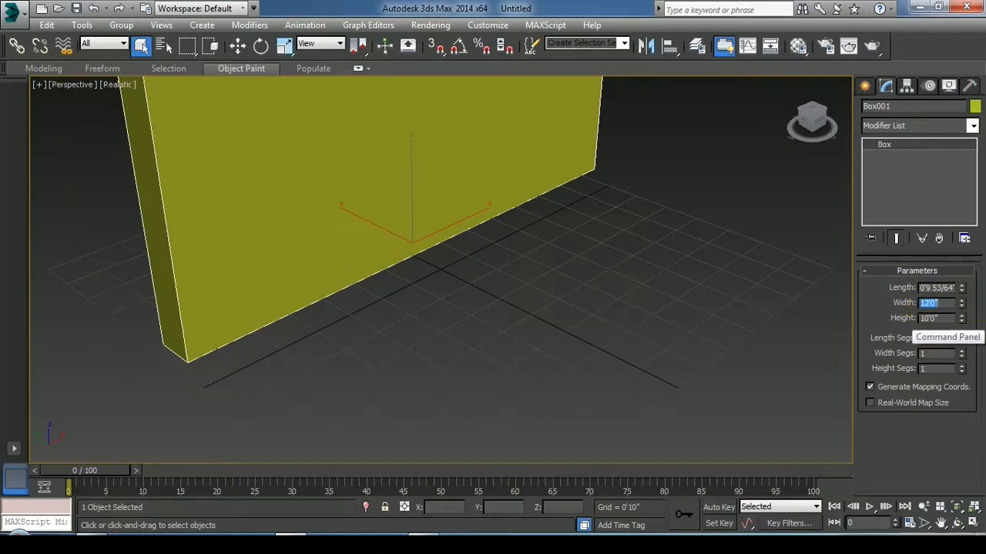
{"action": "left_click", "coordinate": [927, 288]}
{"action": "type", "text": "1"}
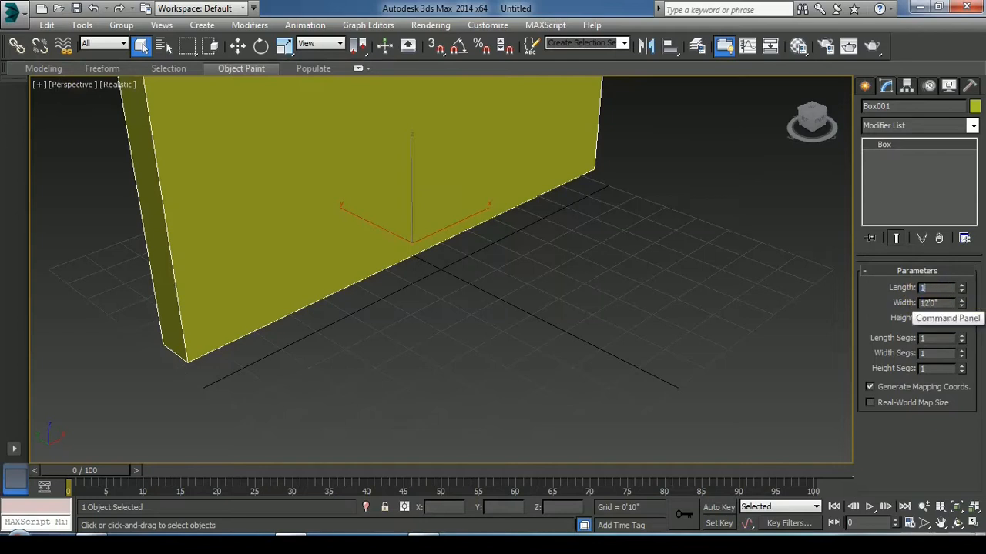
{"action": "left_click", "coordinate": [601, 214]}
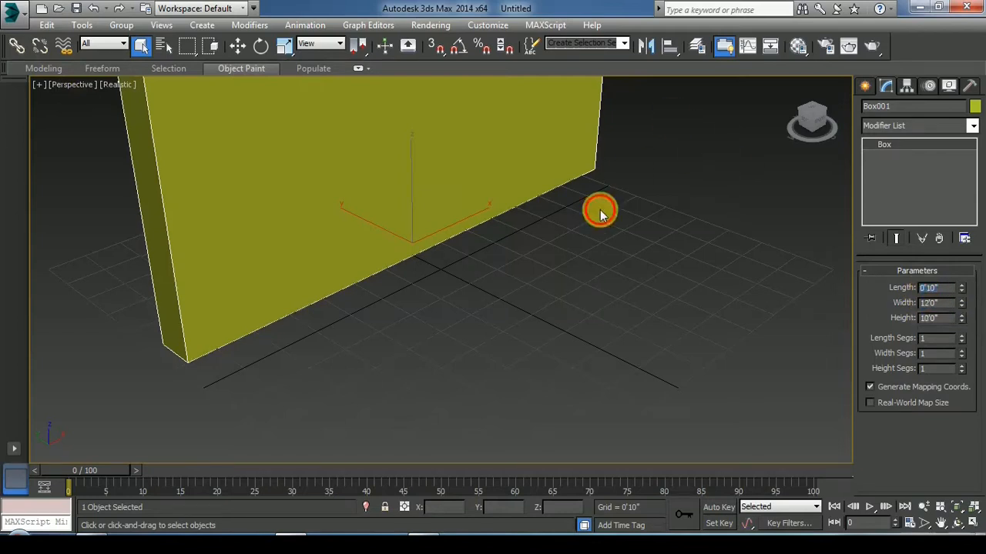
- Convert the wall box to an Editable Poly while working in the top view
{"action": "scroll", "coordinate": [421, 360], "scroll_direction": "down", "scroll_amount": 5}
{"action": "left_click", "coordinate": [421, 255]}
{"action": "key", "text": "t"}
{"action": "left_click", "coordinate": [440, 213]}
{"action": "scroll", "coordinate": [440, 212], "scroll_direction": "up", "scroll_amount": 3}
{"action": "left_click", "coordinate": [441, 248]}
{"action": "right_click", "coordinate": [436, 247]}
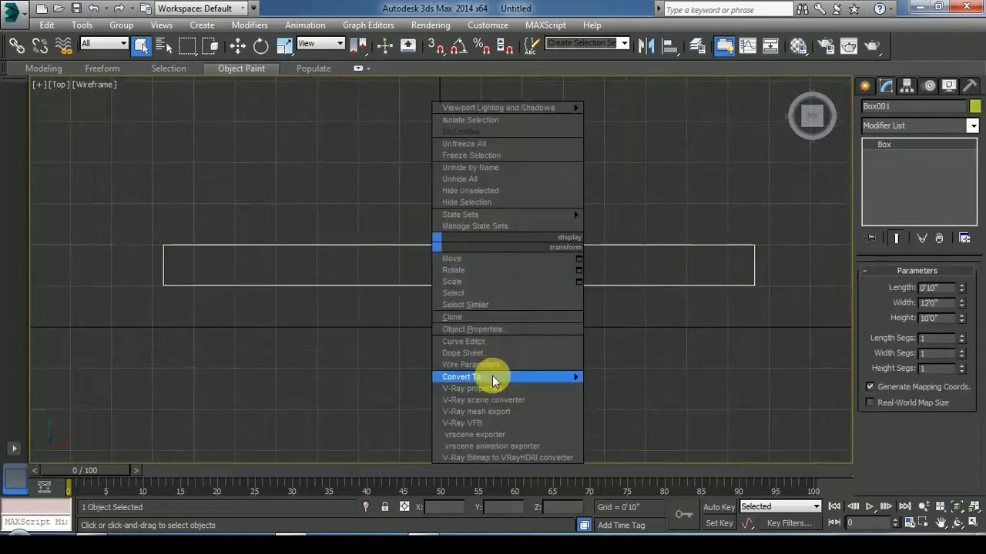
{"action": "mouse_move", "coordinate": [579, 376]}
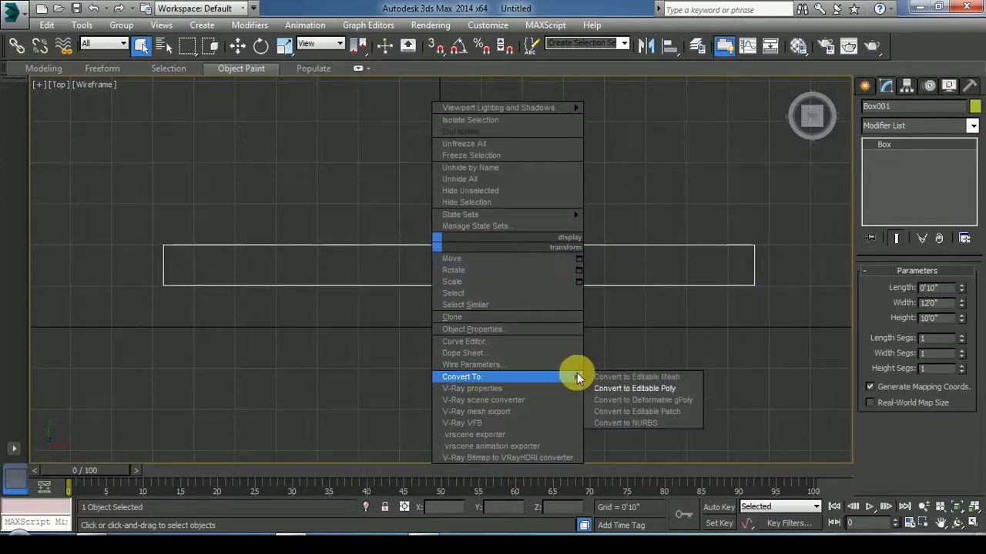
{"action": "left_click", "coordinate": [629, 388]}
- Connect the wall's four long horizontal edges with two segments to divide its width into three sections
{"action": "left_click", "coordinate": [897, 287]}
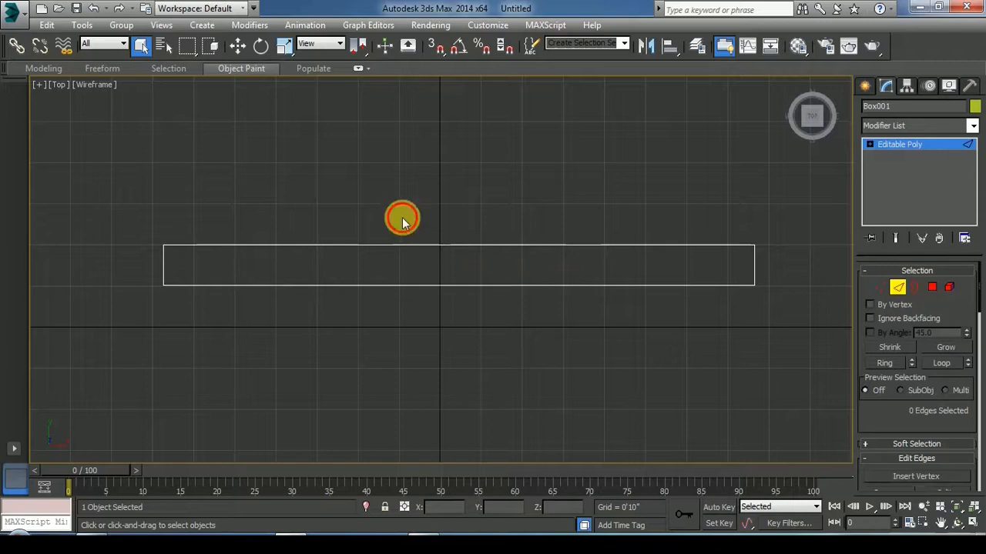
{"action": "left_click_drag", "start_coordinate": [395, 198], "coordinate": [449, 347]}
{"action": "right_click", "coordinate": [426, 266]}
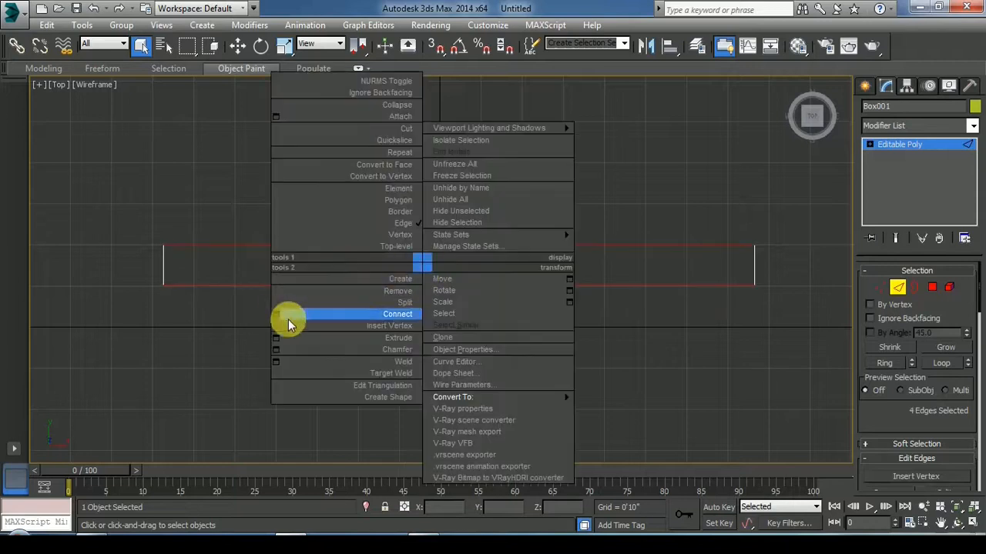
{"action": "left_click", "coordinate": [275, 316]}
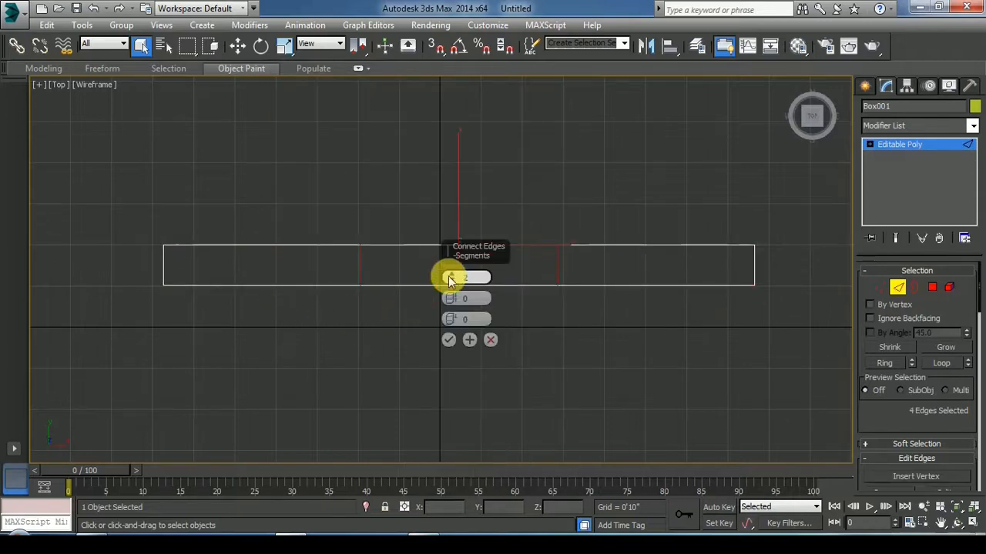
{"action": "left_click", "coordinate": [448, 340]}
- In the top view, move the two inner columns of vertices outward to the ends of the tape helper
{"action": "left_click", "coordinate": [866, 86]}
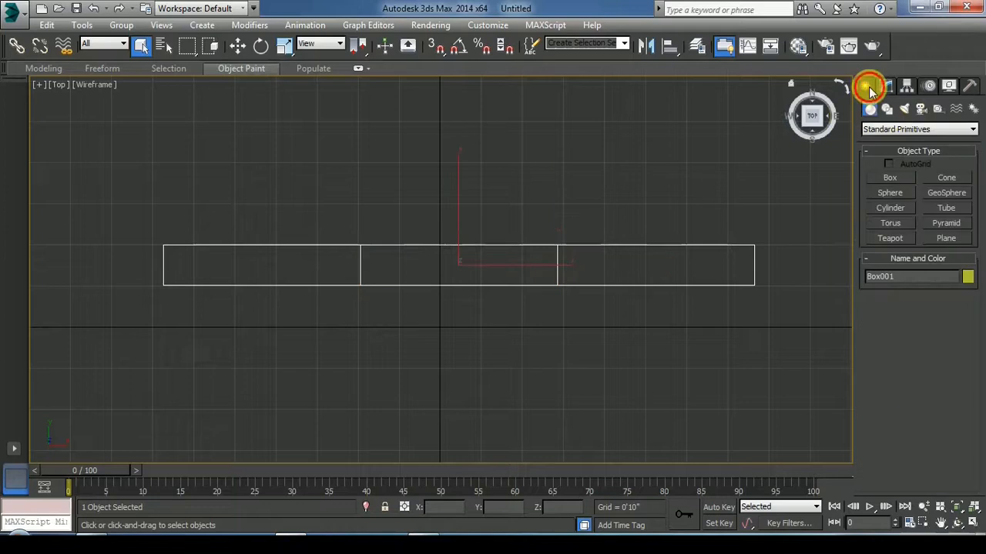
{"action": "left_click", "coordinate": [886, 86]}
{"action": "left_click", "coordinate": [880, 288]}
{"action": "key", "text": "w"}
{"action": "left_click_drag", "start_coordinate": [297, 183], "coordinate": [350, 431]}
{"action": "left_click_drag", "start_coordinate": [358, 282], "coordinate": [261, 249]}
{"action": "left_click_drag", "start_coordinate": [726, 363], "coordinate": [728, 363]}
{"action": "left_click_drag", "start_coordinate": [781, 282], "coordinate": [893, 368]}
{"action": "scroll", "coordinate": [257, 170], "scroll_direction": "down", "scroll_amount": 4}
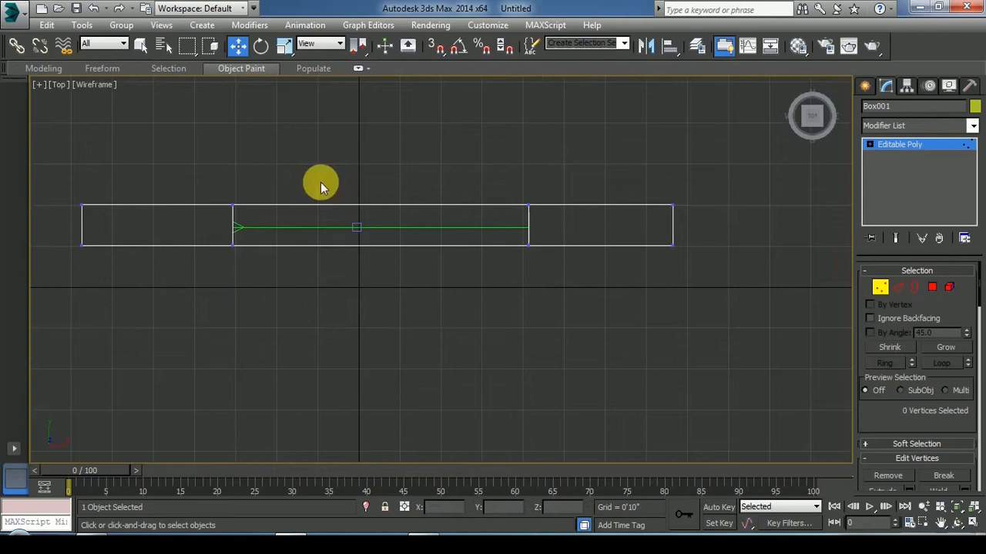
- In the front view, raise the upper inner row of vertices to the tape's end at about 7'0"
{"action": "left_click", "coordinate": [886, 145]}
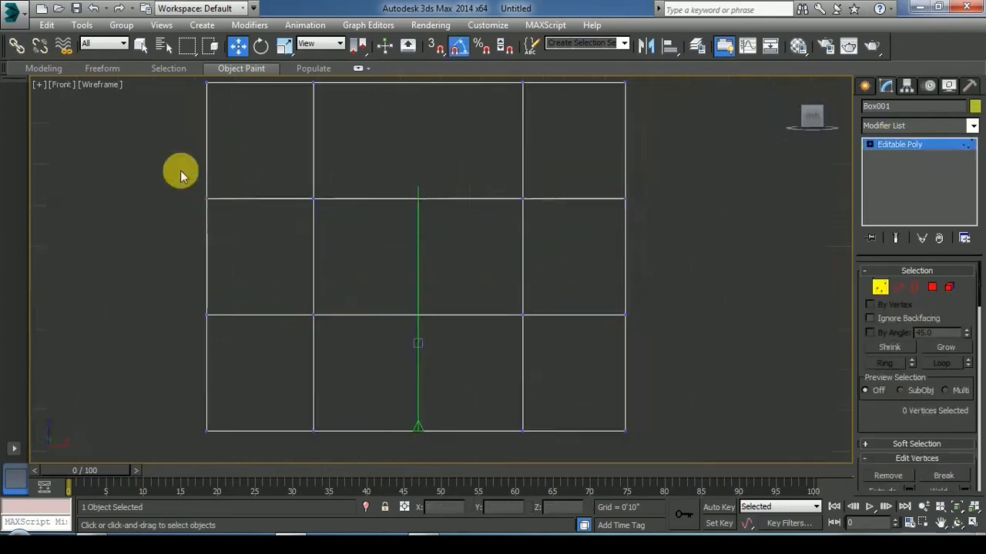
{"action": "left_click_drag", "start_coordinate": [171, 167], "coordinate": [693, 233]}
{"action": "scroll", "coordinate": [433, 157], "scroll_direction": "up", "scroll_amount": 5}
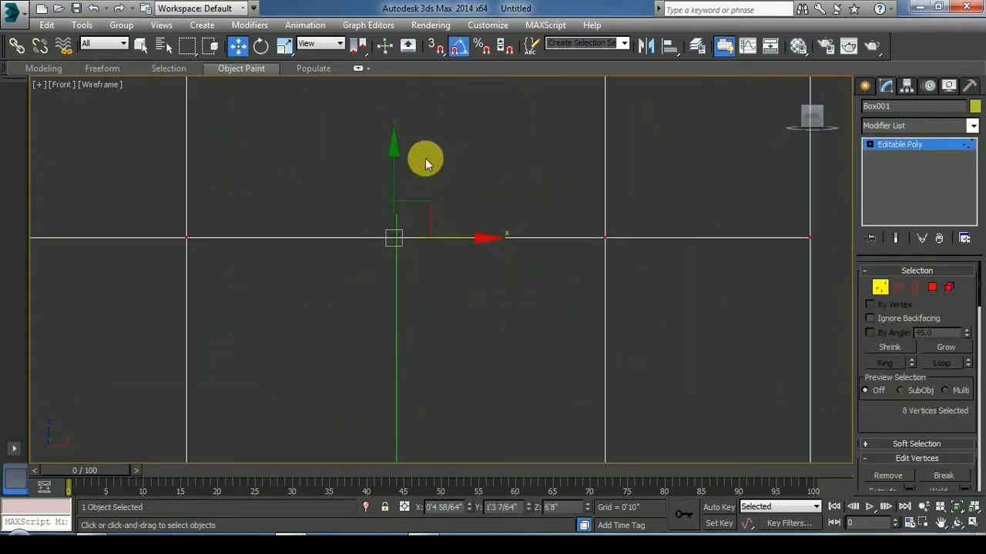
{"action": "left_click_drag", "start_coordinate": [390, 154], "coordinate": [396, 136]}
{"action": "scroll", "coordinate": [424, 154], "scroll_direction": "down", "scroll_amount": 5}
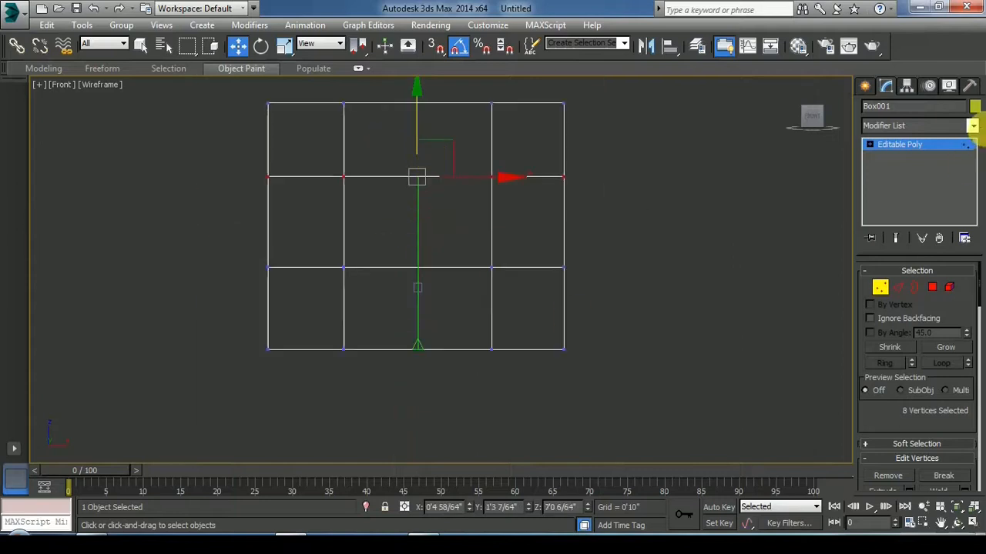
{"action": "left_click", "coordinate": [967, 144]}
- Set the specified length of the vertical tape helper to 3'
{"action": "left_click", "coordinate": [418, 348]}
{"action": "double_click", "coordinate": [936, 293]}
{"action": "type", "text": "3"}
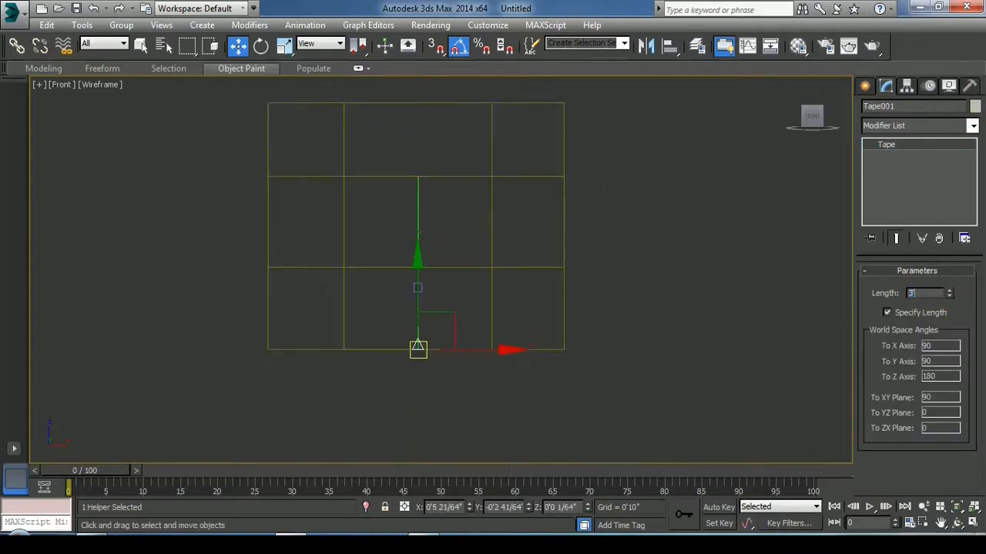
{"action": "left_click", "coordinate": [664, 297]}
- Lower the wall's lower inner row of vertices to the upper end of the 3' tape
{"action": "scroll", "coordinate": [423, 300], "scroll_direction": "up", "scroll_amount": 2}
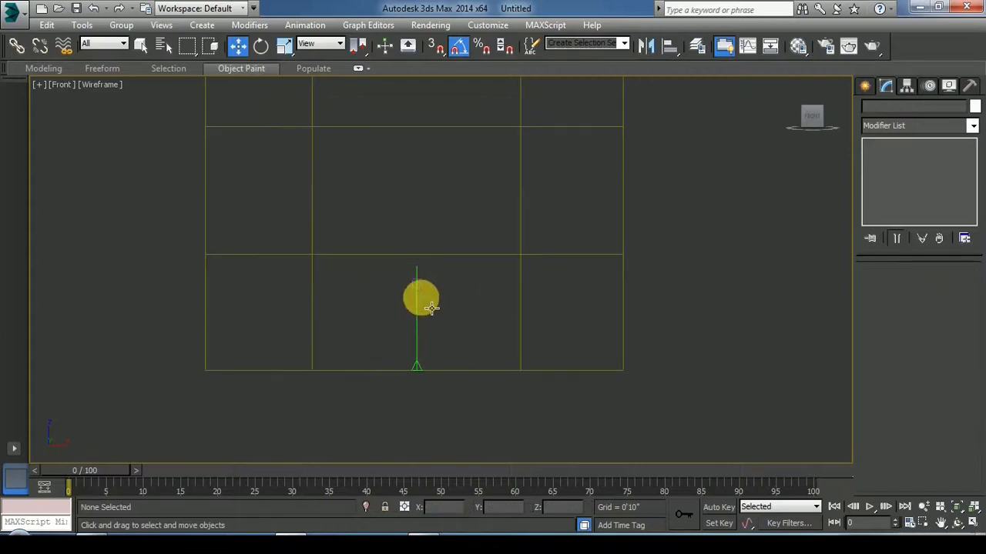
{"action": "left_click", "coordinate": [454, 260]}
{"action": "key", "text": "1"}
{"action": "scroll", "coordinate": [408, 255], "scroll_direction": "up", "scroll_amount": 4}
{"action": "left_click_drag", "start_coordinate": [428, 204], "coordinate": [409, 275]}
{"action": "scroll", "coordinate": [409, 275], "scroll_direction": "down", "scroll_amount": 5}
{"action": "left_click", "coordinate": [930, 150]}
{"action": "left_click", "coordinate": [685, 252]}
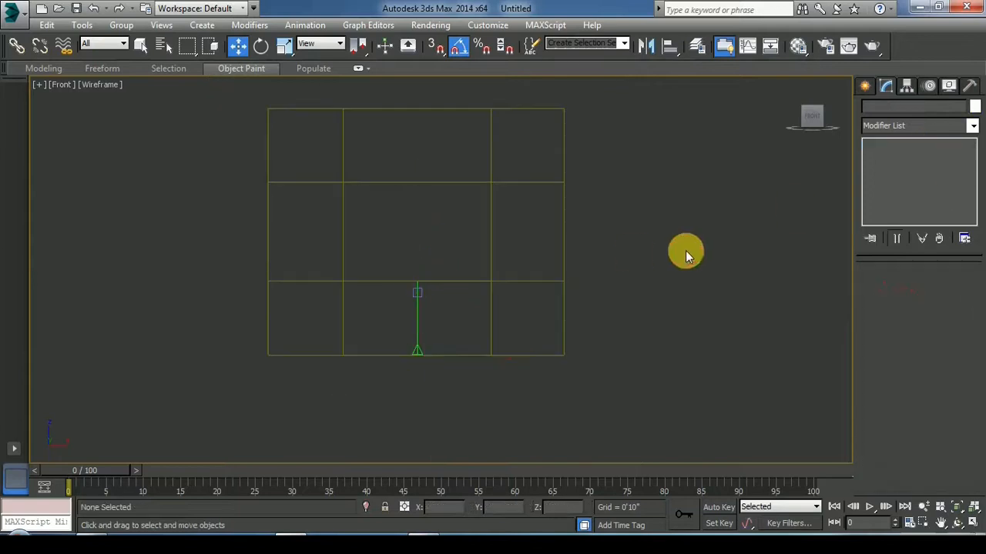
- In the perspective view, bridge the wall's front and back center polygons to cut a through window opening
{"action": "key", "text": "alt+w"}
{"action": "left_click", "coordinate": [640, 332]}
{"action": "key", "text": "alt+w"}
{"action": "left_click", "coordinate": [456, 211]}
{"action": "left_click", "coordinate": [934, 287]}
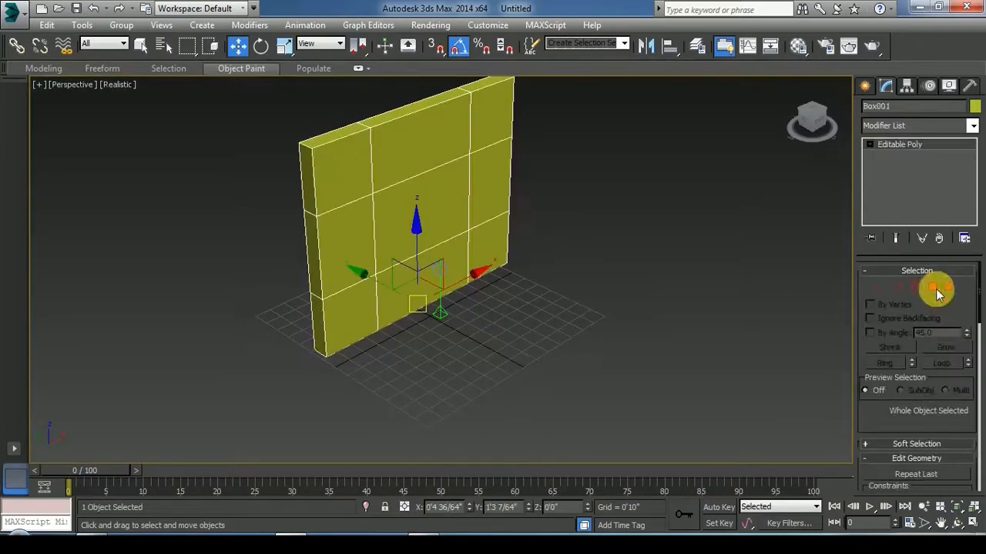
{"action": "left_click", "coordinate": [478, 218]}
{"action": "left_click_drag", "start_coordinate": [819, 111], "coordinate": [878, 116]}
{"action": "left_click", "coordinate": [413, 252], "text": "ctrl"}
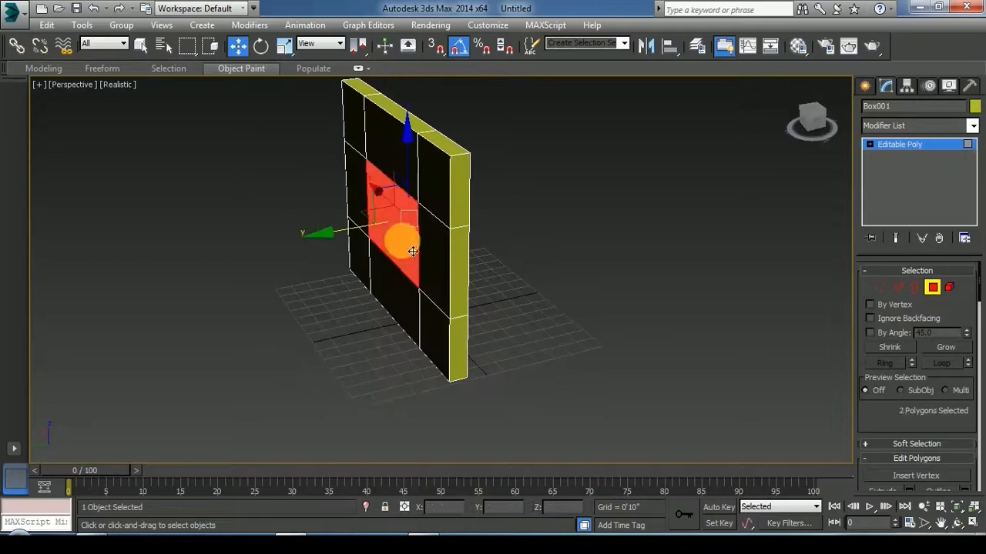
{"action": "scroll", "coordinate": [891, 418], "scroll_direction": "down", "scroll_amount": 3}
{"action": "left_click", "coordinate": [882, 435]}
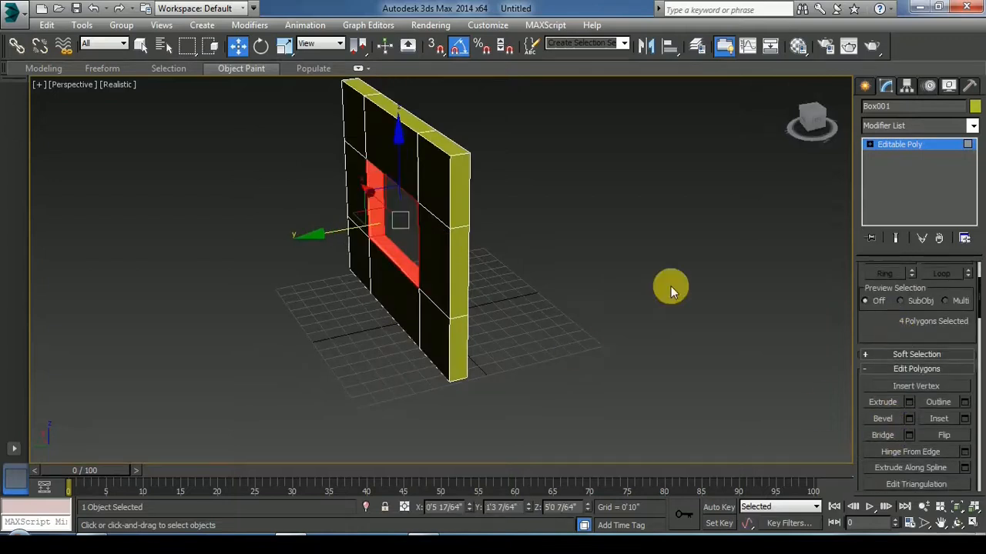
{"action": "left_click", "coordinate": [895, 146]}
{"action": "left_click_drag", "start_coordinate": [822, 117], "coordinate": [754, 117]}
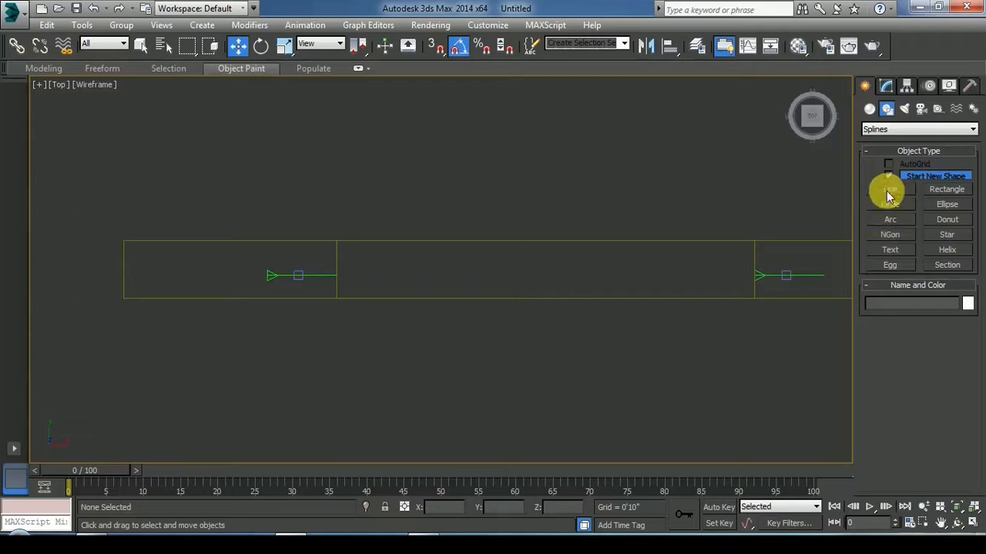
- In the top view, draw a three-segment U-shaped line in front of the wall, starting and ending inside its thickness at the outer tape ends
{"action": "left_click", "coordinate": [890, 191]}
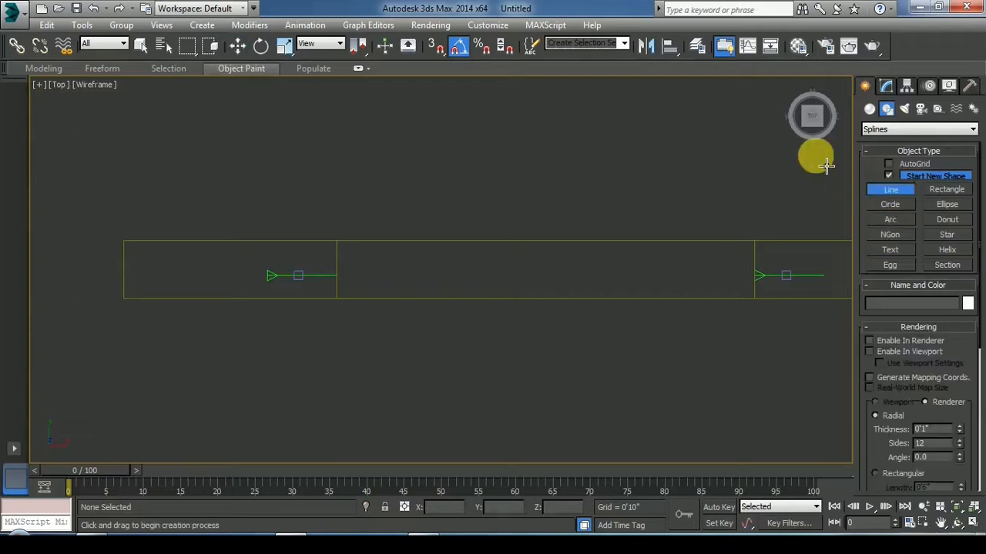
{"action": "left_click", "coordinate": [264, 277]}
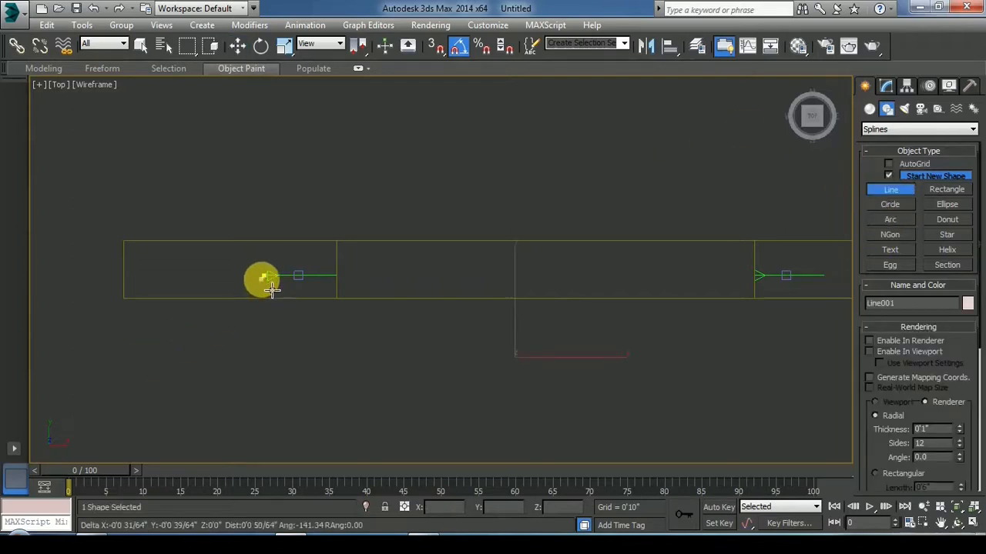
{"action": "right_click", "coordinate": [283, 328]}
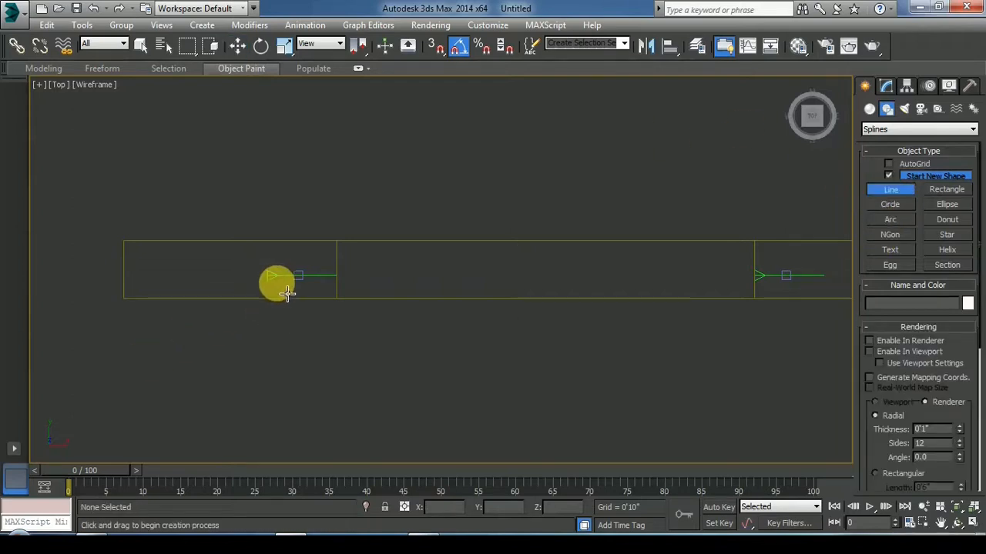
{"action": "left_click", "coordinate": [270, 279]}
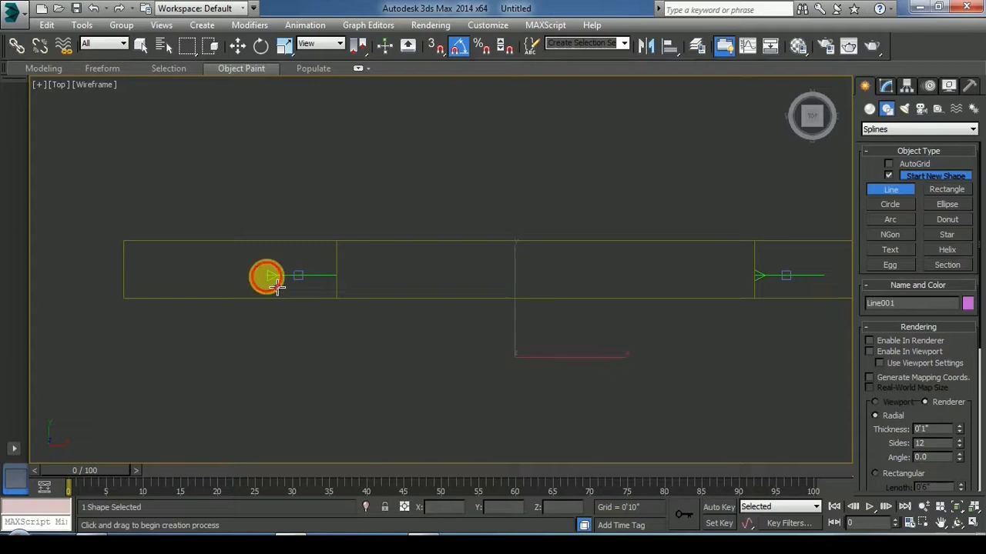
{"action": "left_click", "coordinate": [296, 334]}
{"action": "scroll", "coordinate": [245, 365], "scroll_direction": "down", "scroll_amount": 2}
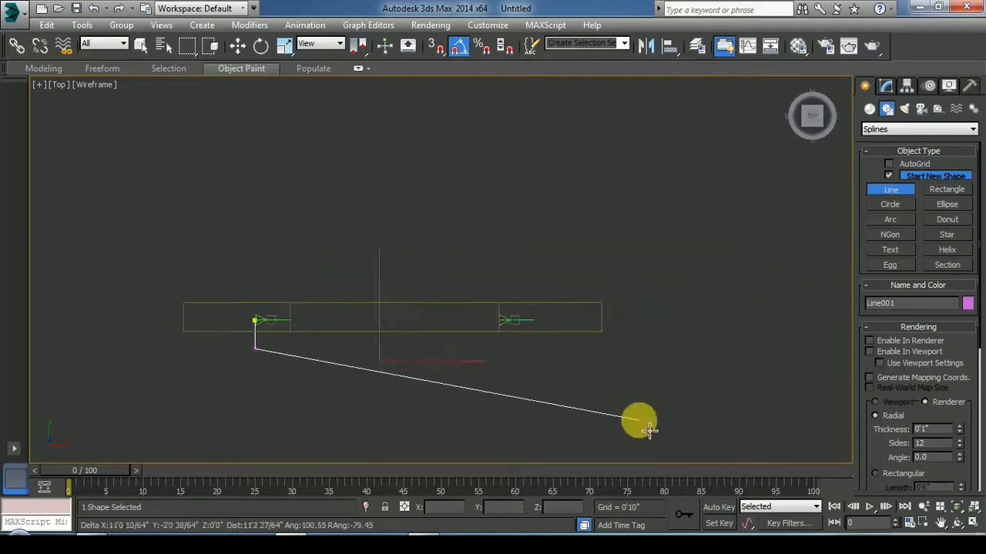
{"action": "scroll", "coordinate": [539, 355], "scroll_direction": "up", "scroll_amount": 3}
{"action": "left_click", "coordinate": [543, 359]}
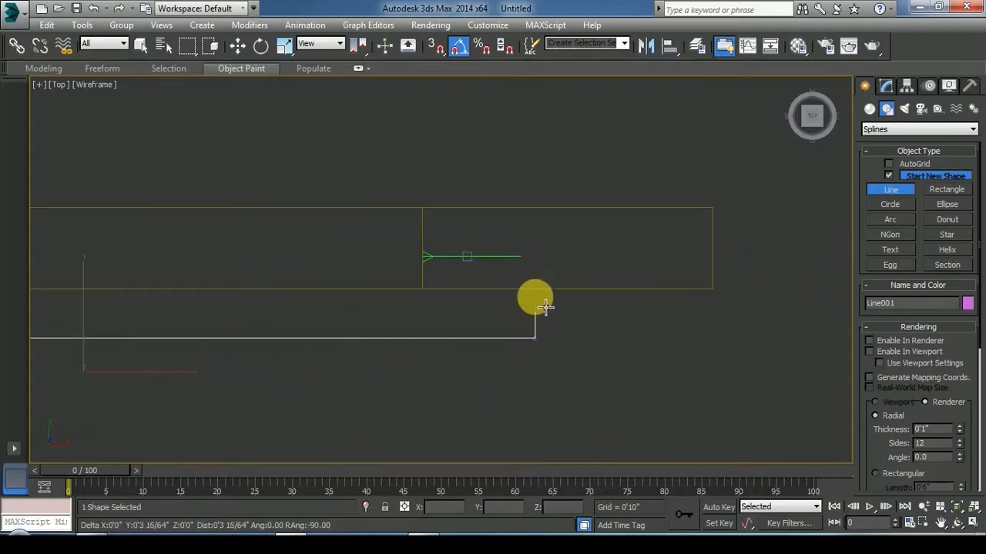
{"action": "left_click", "coordinate": [555, 267]}
{"action": "right_click", "coordinate": [556, 266]}
{"action": "left_click", "coordinate": [237, 46]}
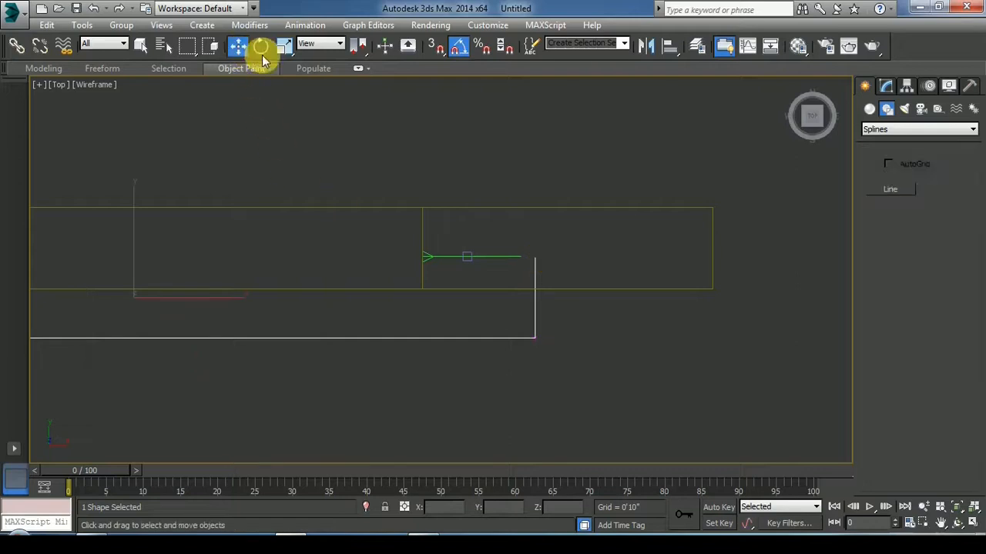
- Enable the line in renderer and viewport and give it a rectangular cross-section
{"action": "left_click", "coordinate": [885, 85]}
{"action": "scroll", "coordinate": [911, 384], "scroll_direction": "up", "scroll_amount": 10}
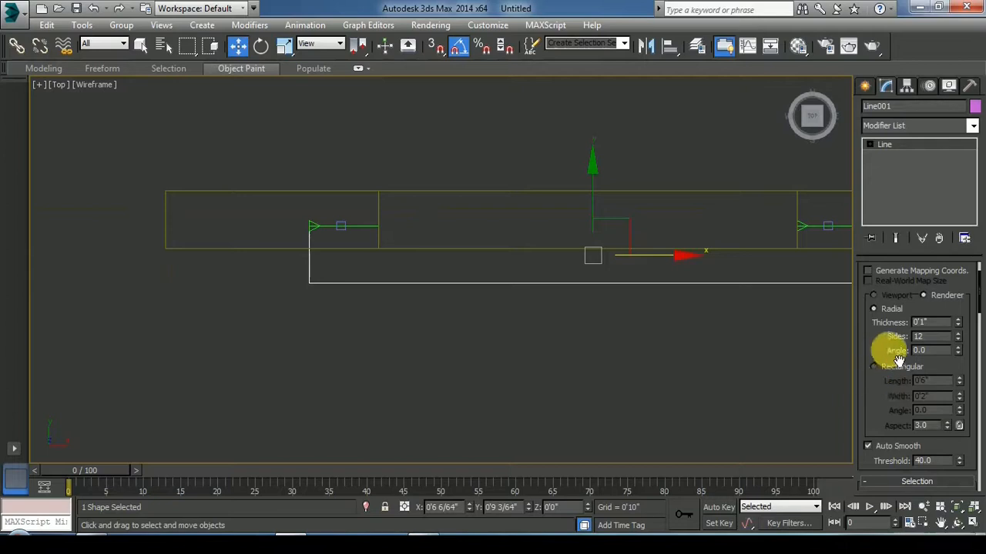
{"action": "scroll", "coordinate": [891, 350], "scroll_direction": "up", "scroll_amount": 2}
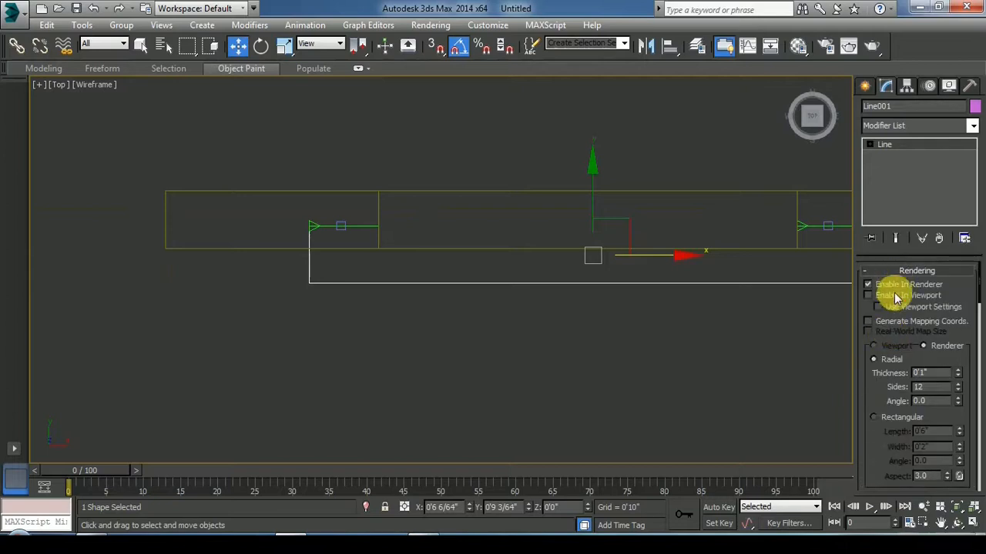
{"action": "left_click", "coordinate": [897, 285]}
{"action": "left_click", "coordinate": [875, 417]}
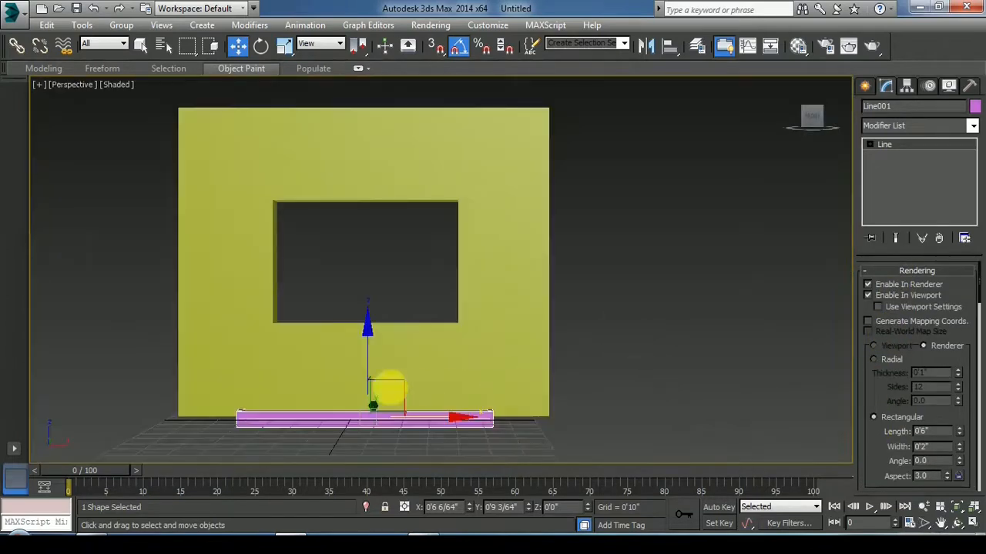
- Raise the rectangular rail to about 7'3" so its lower edge sits just above the window opening, checking it in the front view
{"action": "left_click_drag", "start_coordinate": [367, 355], "coordinate": [440, 136]}
{"action": "key", "text": "alt+w"}
{"action": "right_click", "coordinate": [591, 187]}
{"action": "key", "text": "alt+w"}
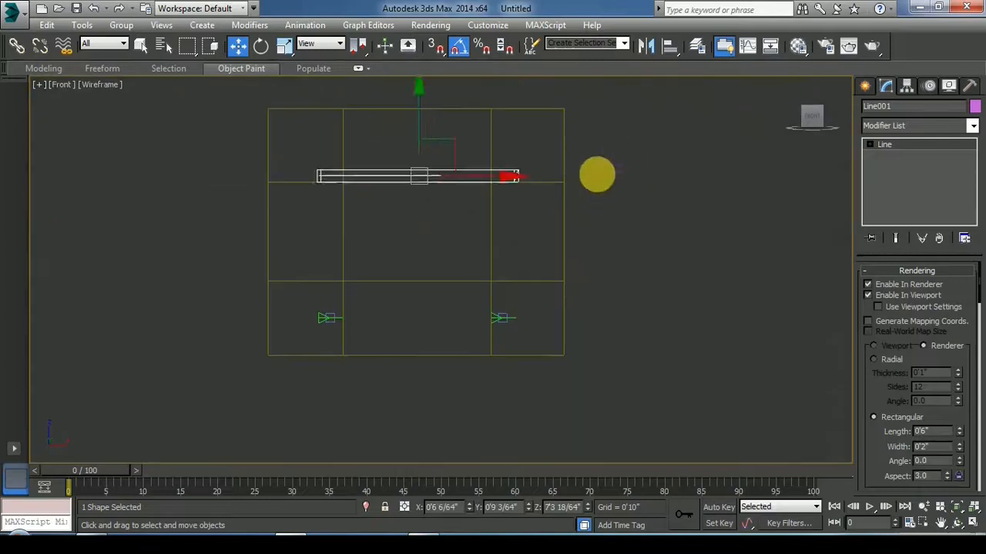
{"action": "left_click", "coordinate": [606, 184]}
{"action": "scroll", "coordinate": [448, 182], "scroll_direction": "up", "scroll_amount": 7}
{"action": "left_click", "coordinate": [448, 189]}
{"action": "scroll", "coordinate": [460, 250], "scroll_direction": "down", "scroll_amount": 2}
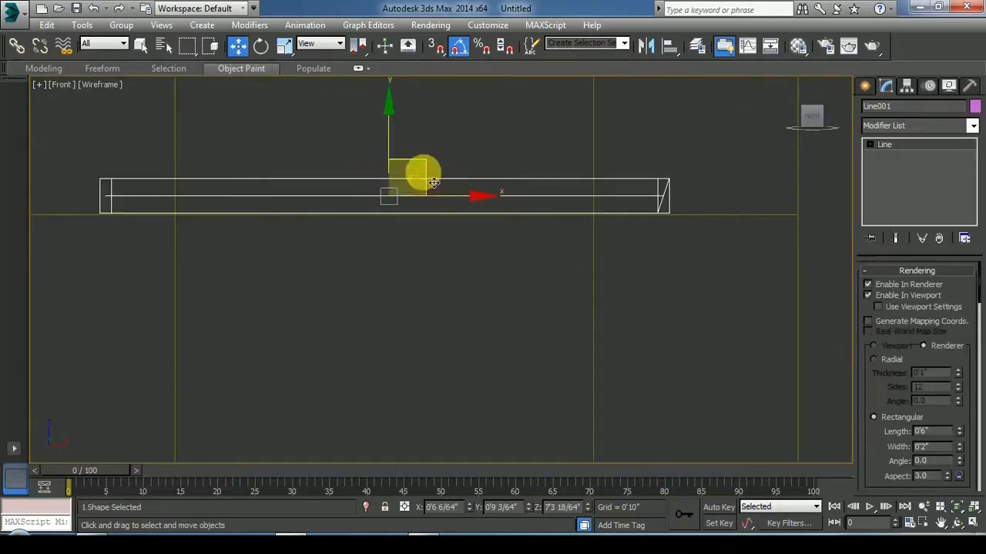
{"action": "scroll", "coordinate": [416, 167], "scroll_direction": "up", "scroll_amount": 2}
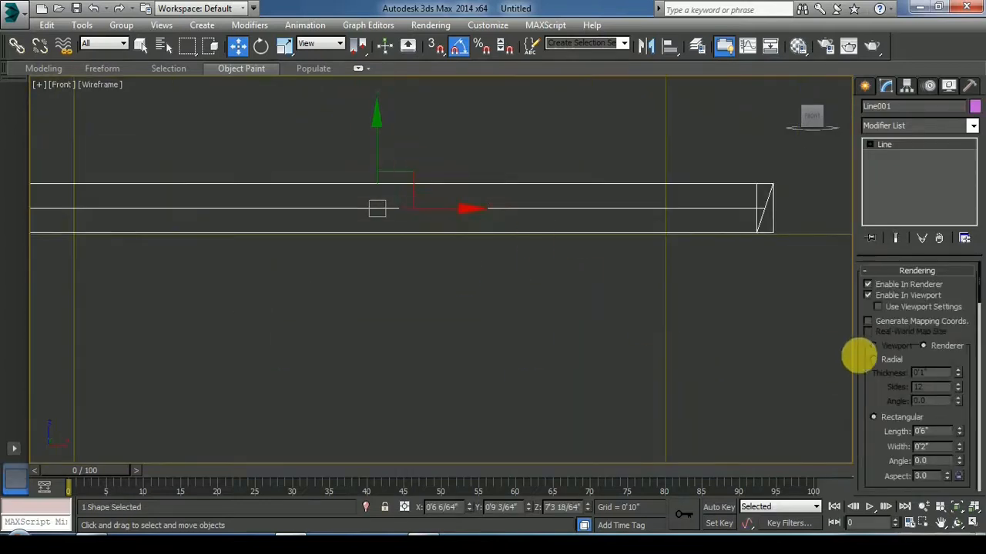
{"action": "scroll", "coordinate": [880, 362], "scroll_direction": "down", "scroll_amount": 3}
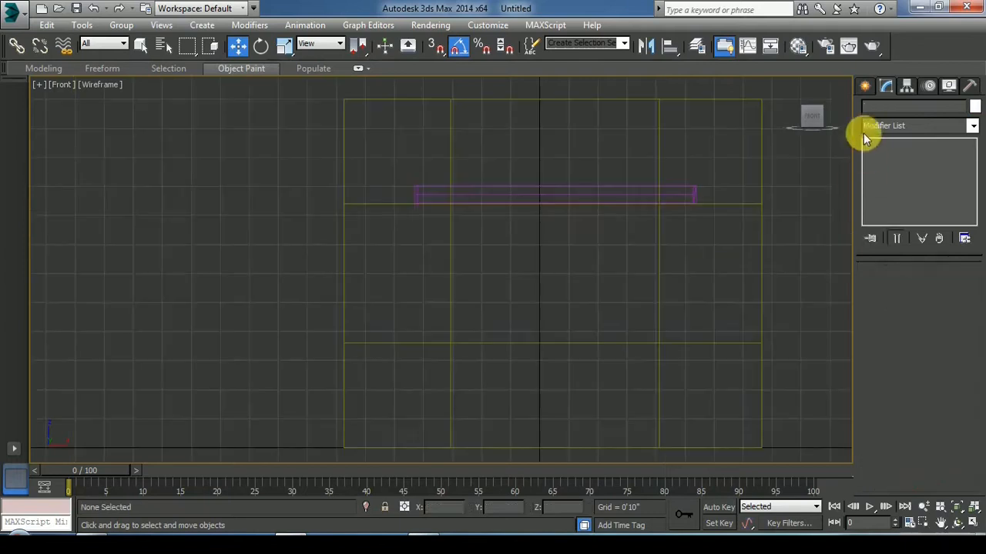
- In the front view, draw a straight vertical line about 5'8" long from the rail's left end down past the window
{"action": "left_click", "coordinate": [864, 86]}
{"action": "left_click", "coordinate": [886, 192]}
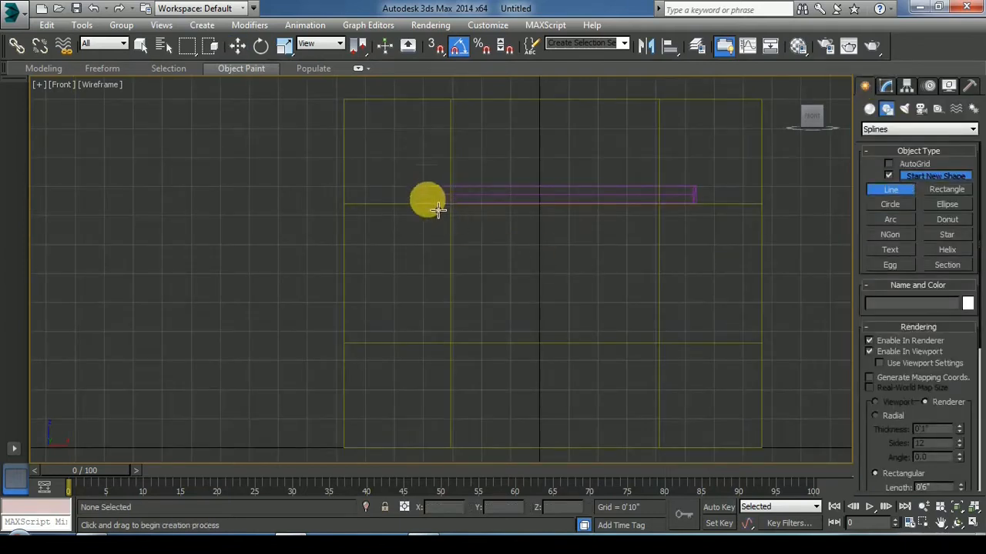
{"action": "left_click", "coordinate": [425, 194]}
{"action": "scroll", "coordinate": [428, 361], "scroll_direction": "up", "scroll_amount": 3}
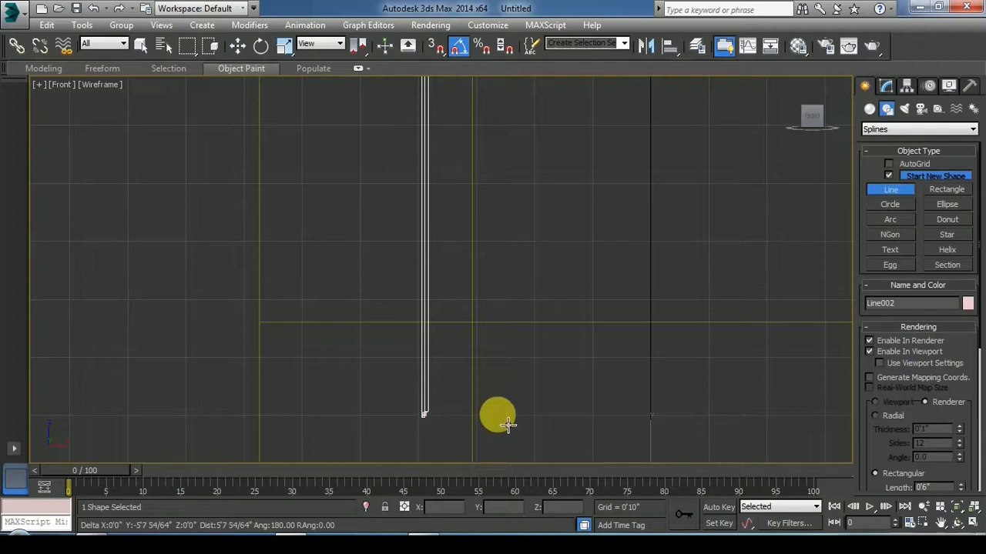
{"action": "left_click", "coordinate": [508, 423]}
{"action": "left_click", "coordinate": [237, 45]}
- In the top view, move the vertical slat into the gap between the wall face and the rail, near the left corner
{"action": "key", "text": "alt+w"}
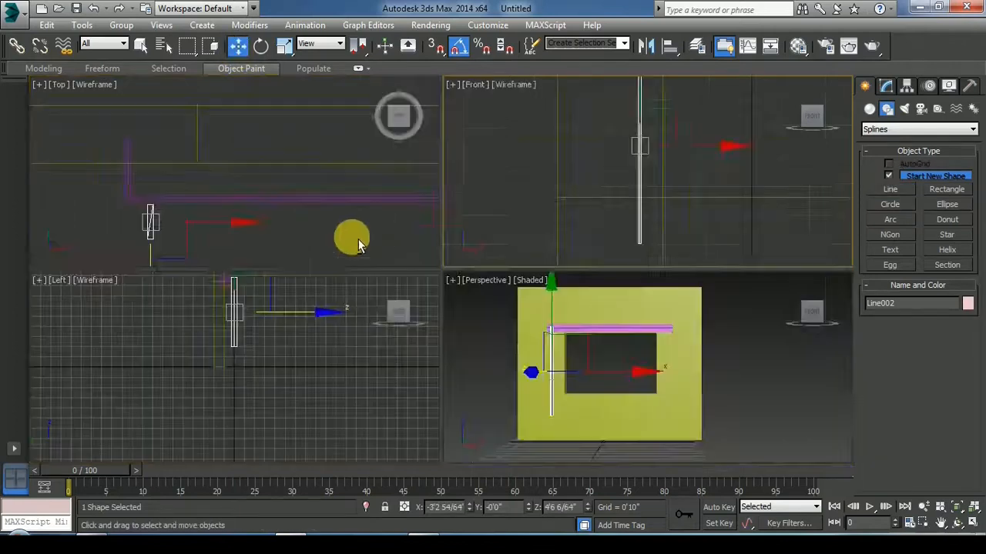
{"action": "key", "text": "alt+w"}
{"action": "left_click_drag", "start_coordinate": [284, 298], "coordinate": [403, 214]}
- Set the slat's rectangular cross-section length to 3"
{"action": "left_click", "coordinate": [887, 86]}
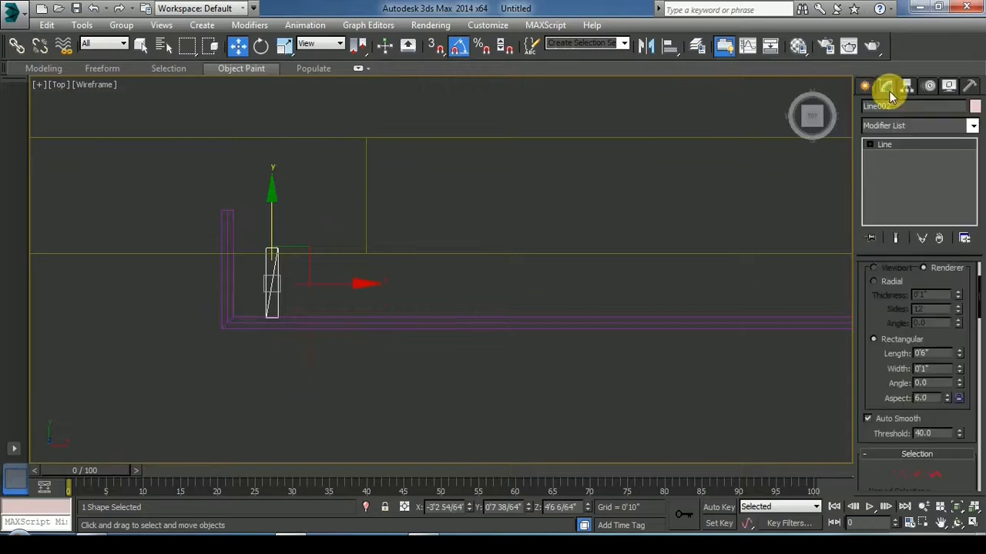
{"action": "left_click_drag", "start_coordinate": [938, 357], "coordinate": [869, 363]}
{"action": "type", "text": "3\""}
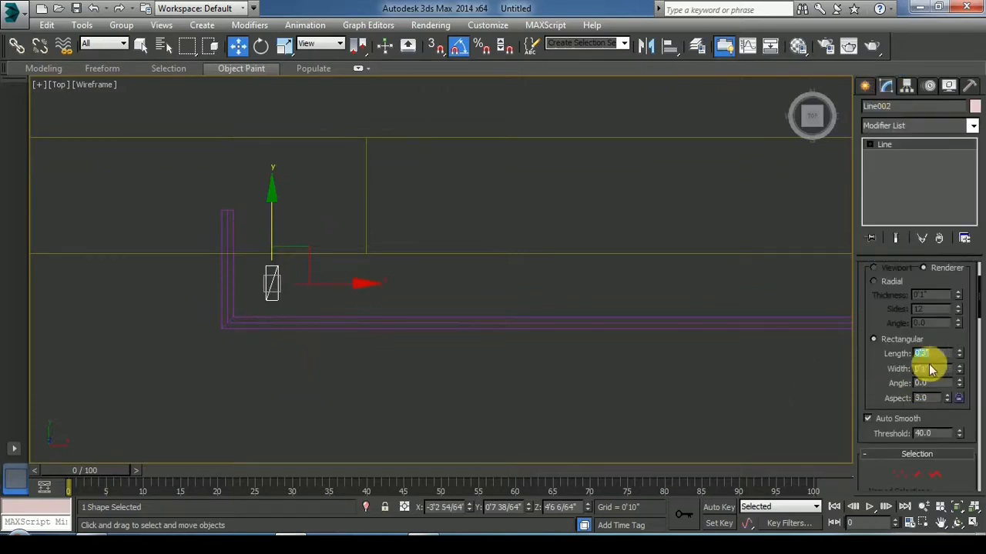
{"action": "left_click", "coordinate": [365, 275]}
- In the perspective view, scale the slat along X to about 22.5% to make it thin
{"action": "scroll", "coordinate": [252, 290], "scroll_direction": "up", "scroll_amount": 5}
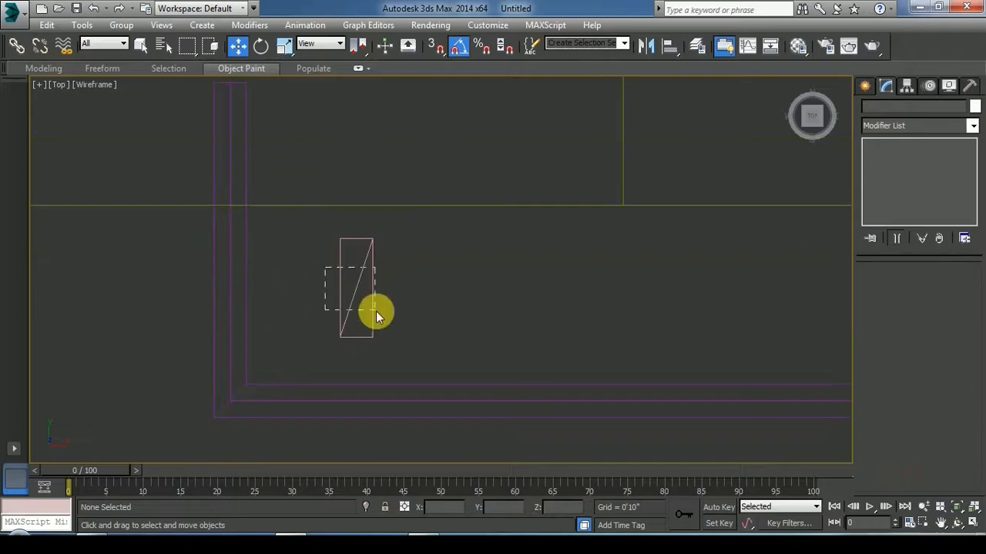
{"action": "left_click_drag", "start_coordinate": [365, 306], "coordinate": [373, 311]}
{"action": "key", "text": "alt+w"}
{"action": "right_click", "coordinate": [594, 191]}
{"action": "key", "text": "alt+w"}
{"action": "key", "text": "alt+w"}
{"action": "right_click", "coordinate": [647, 358]}
{"action": "key", "text": "alt+w"}
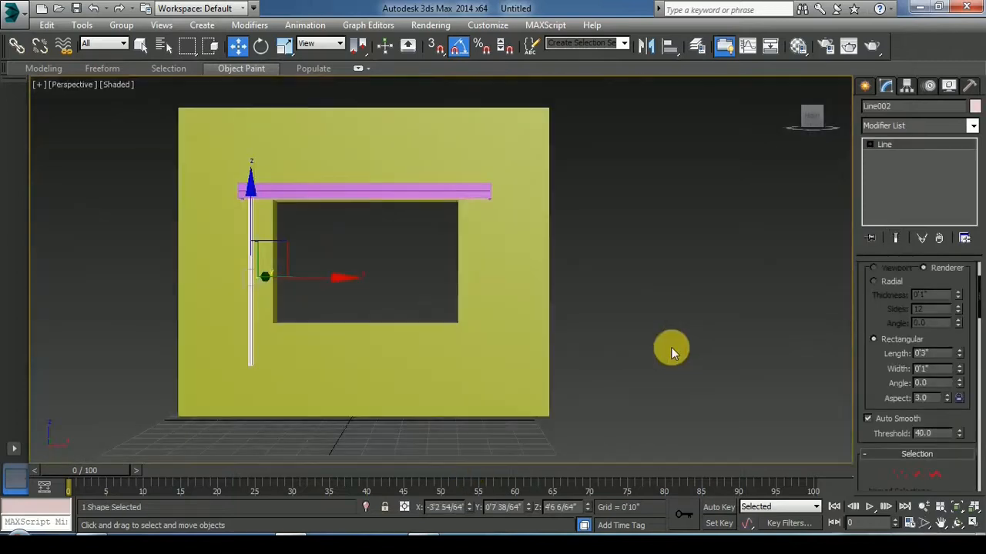
{"action": "left_click", "coordinate": [671, 349]}
{"action": "scroll", "coordinate": [242, 282], "scroll_direction": "up", "scroll_amount": 4}
{"action": "left_click", "coordinate": [306, 254]}
{"action": "left_click", "coordinate": [286, 45]}
{"action": "scroll", "coordinate": [249, 205], "scroll_direction": "up", "scroll_amount": 5}
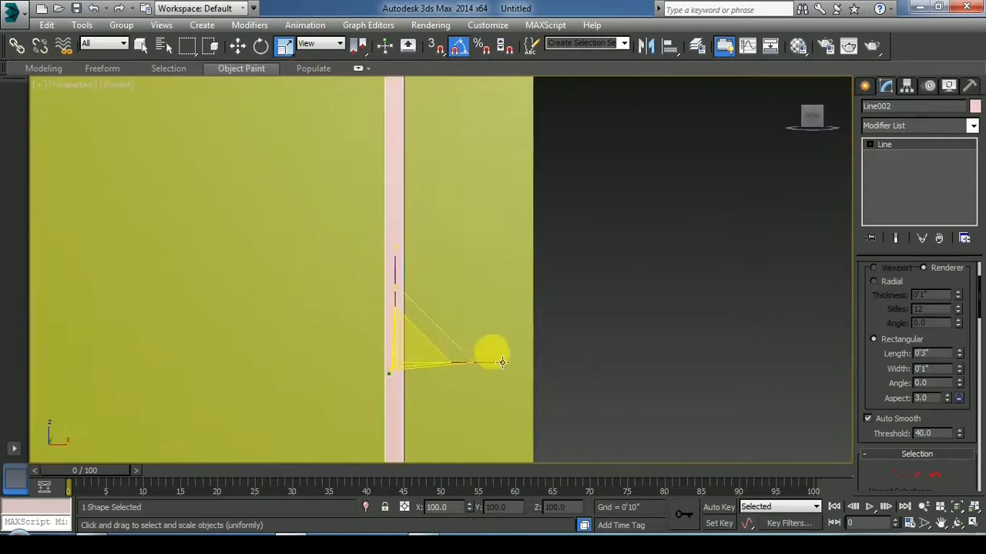
{"action": "left_click_drag", "start_coordinate": [436, 349], "coordinate": [309, 328]}
- In the top view, rotate the slat about 26 degrees clockwise around Z
{"action": "key", "text": "alt+w"}
{"action": "right_click", "coordinate": [242, 214]}
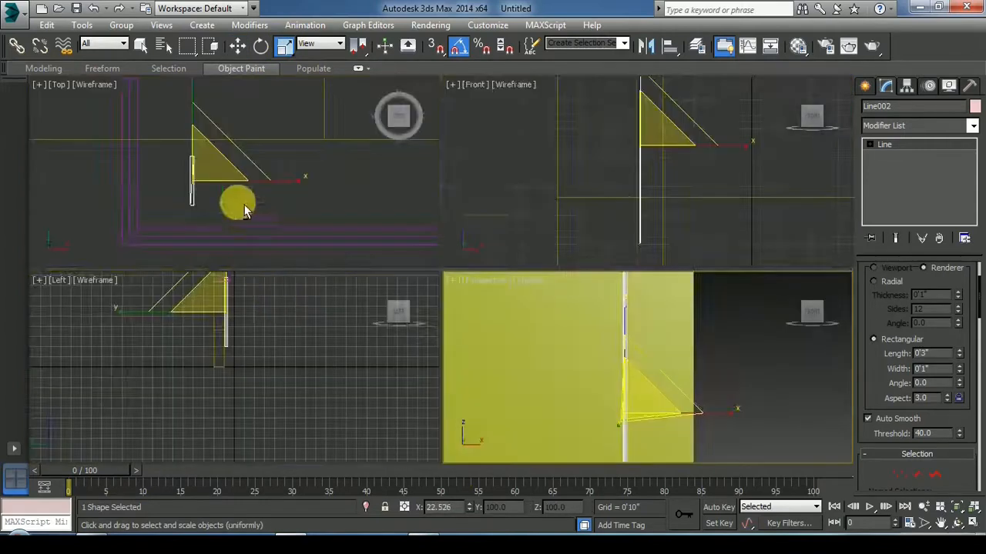
{"action": "key", "text": "alt+w"}
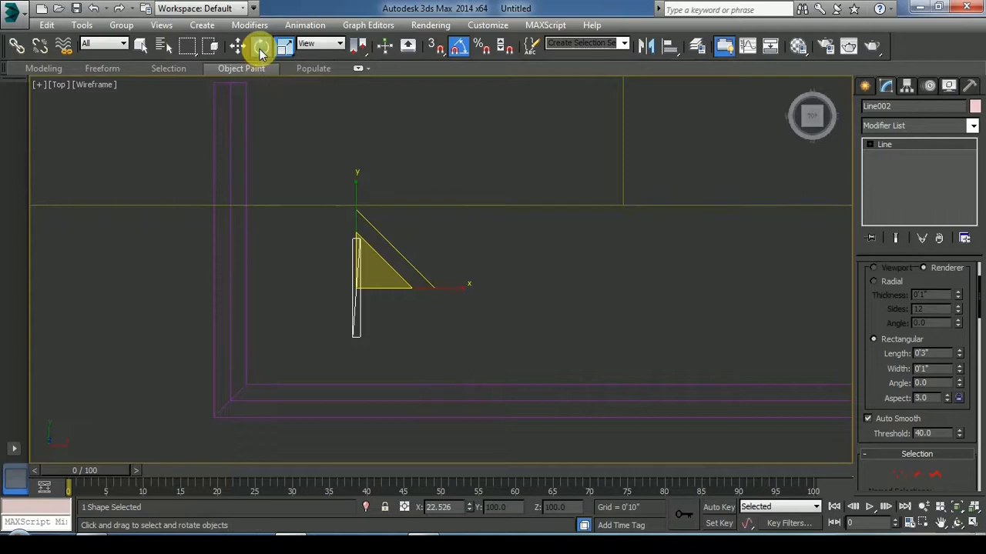
{"action": "left_click", "coordinate": [261, 45]}
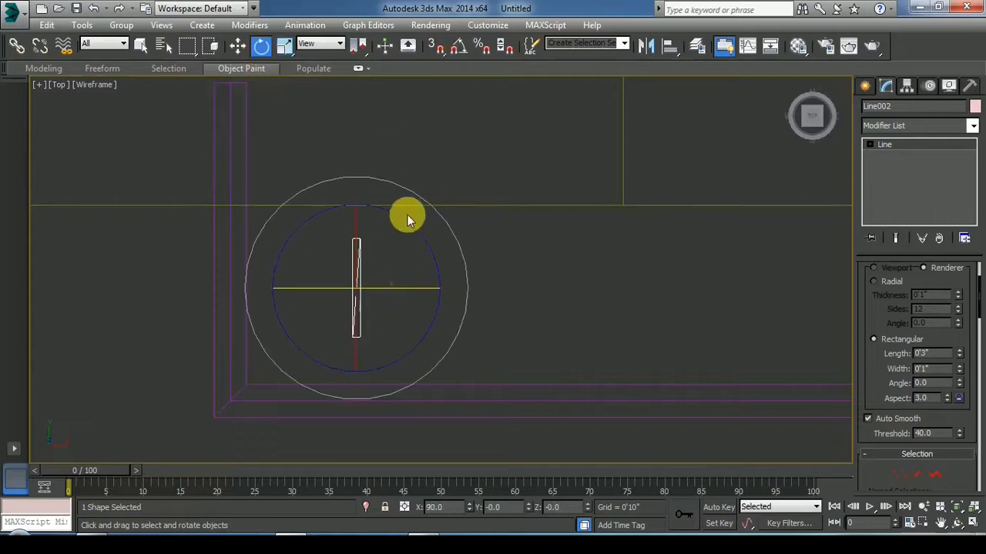
{"action": "left_click_drag", "start_coordinate": [407, 220], "coordinate": [440, 251]}
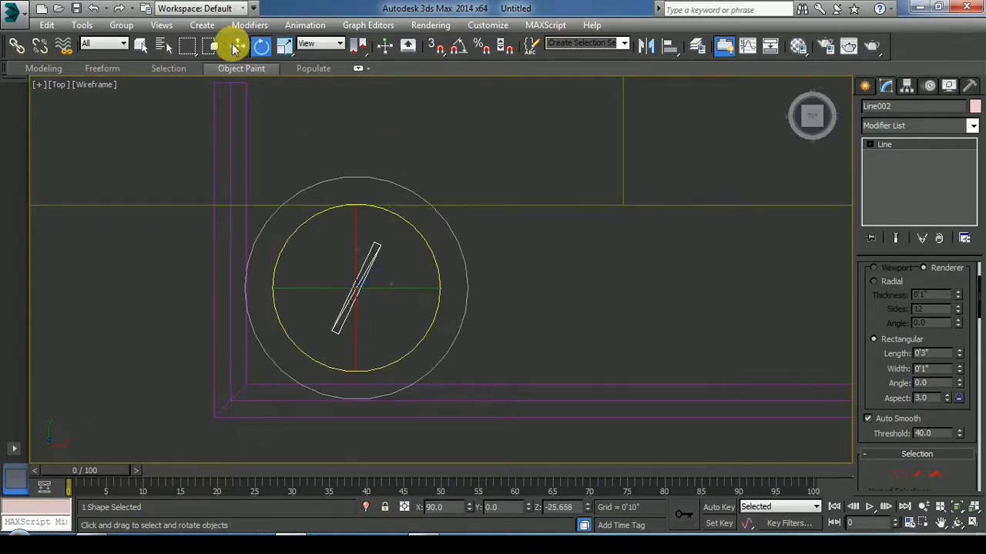
- Move the rotated slat close to the rail's left inner side, between the front rail segment and the wall
{"action": "left_click", "coordinate": [237, 45]}
{"action": "scroll", "coordinate": [370, 294], "scroll_direction": "up", "scroll_amount": 2}
{"action": "left_click_drag", "start_coordinate": [365, 294], "coordinate": [269, 259]}
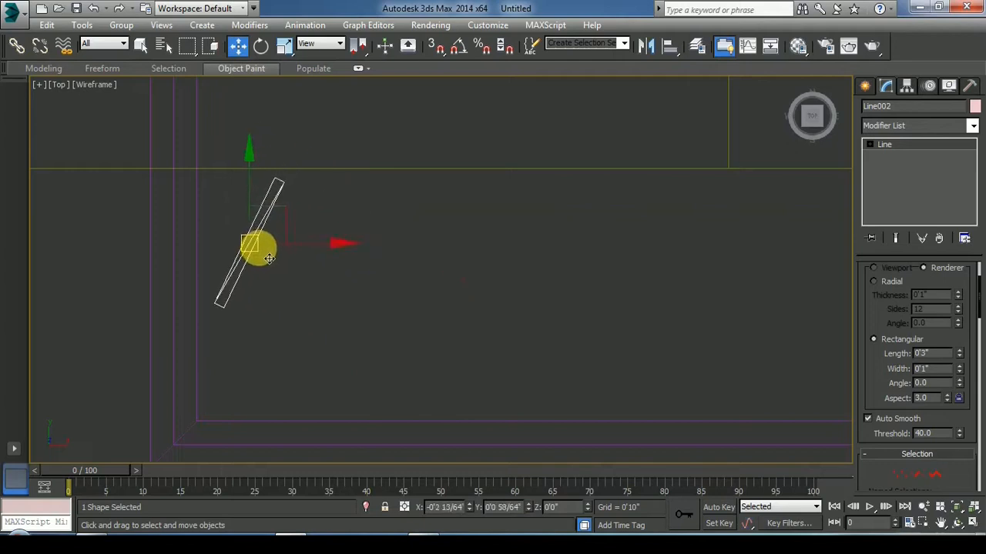
{"action": "scroll", "coordinate": [269, 259], "scroll_direction": "down", "scroll_amount": 2}
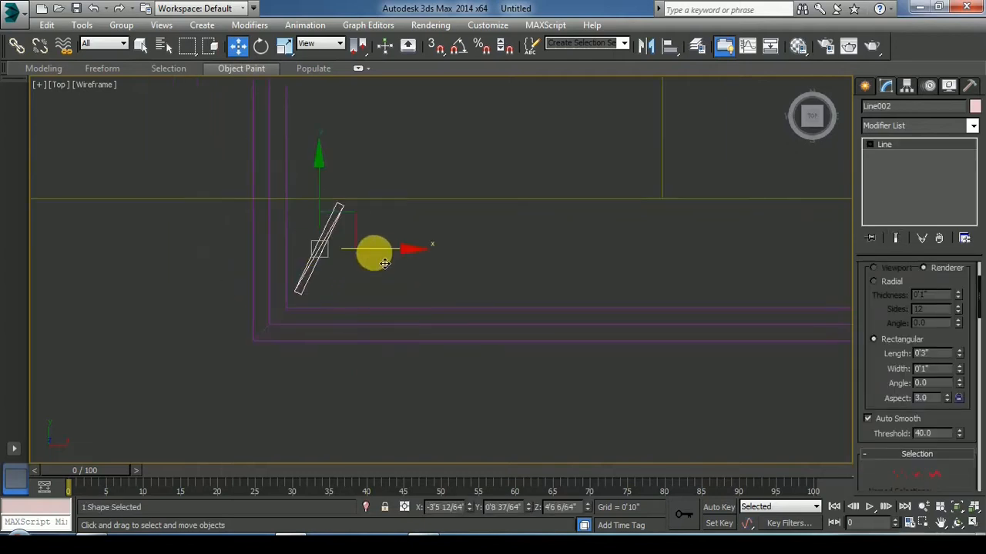
- Clone the slat along X at about 1.9" spacing with 45 copies, and inspect the row in perspective
{"action": "mouse_move", "coordinate": [385, 264]}
{"action": "left_mouse_down", "text": "shift"}
{"action": "mouse_move", "coordinate": [469, 274]}
{"action": "mouse_move", "coordinate": [437, 261]}
{"action": "left_mouse_up", "text": "shift"}
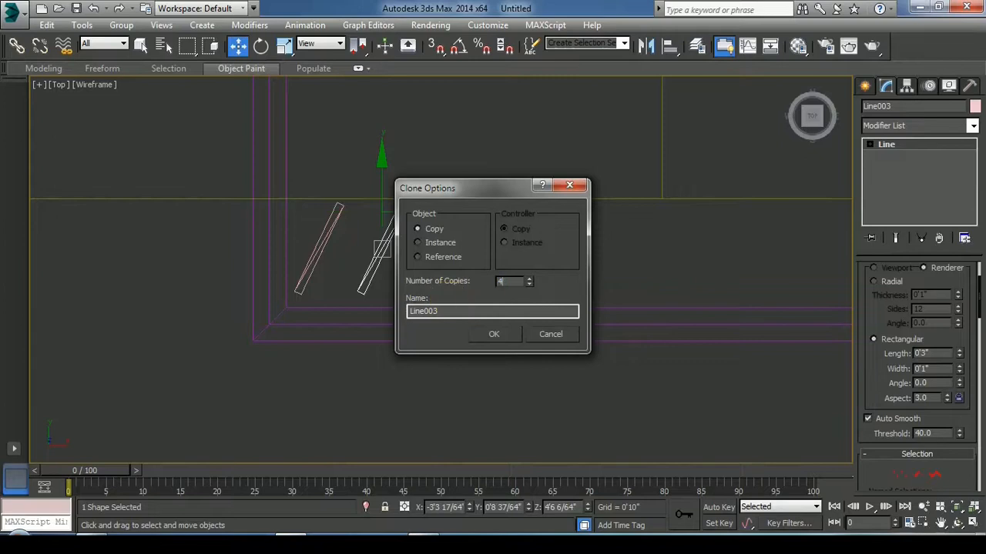
{"action": "left_click", "coordinate": [487, 333]}
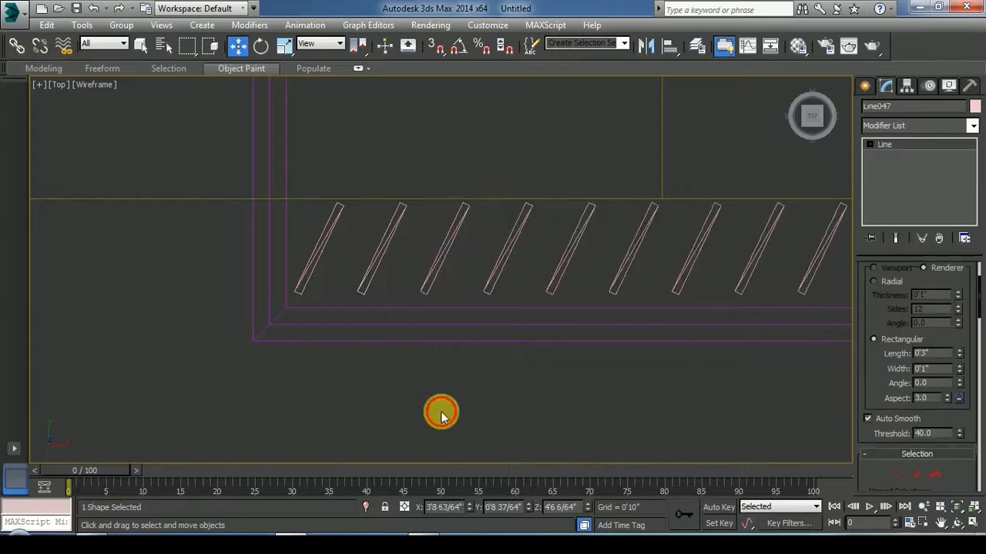
{"action": "scroll", "coordinate": [348, 360], "scroll_direction": "down", "scroll_amount": 6}
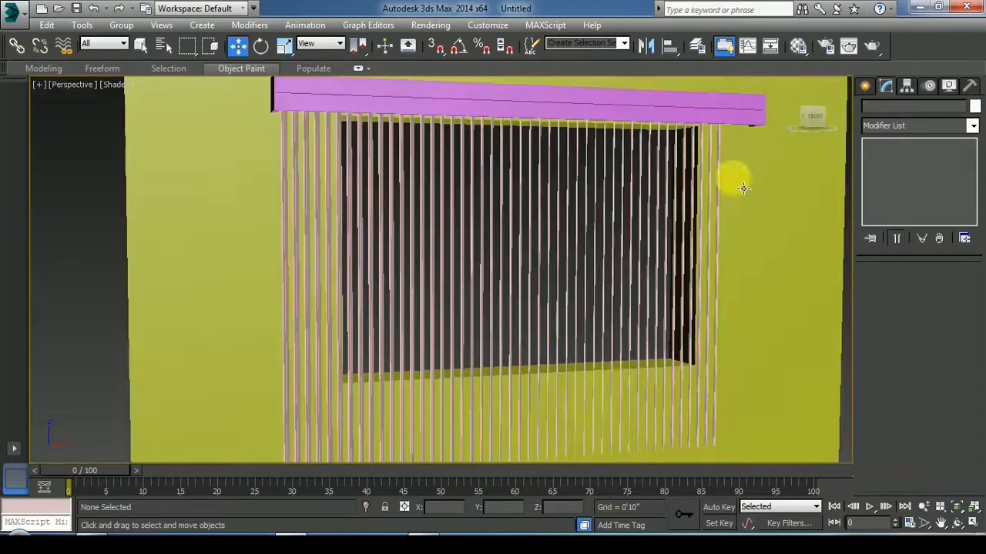
{"action": "left_click_drag", "start_coordinate": [814, 115], "coordinate": [812, 123]}
{"action": "middle_click_drag", "start_coordinate": [493, 293], "coordinate": [546, 253], "text": "alt"}
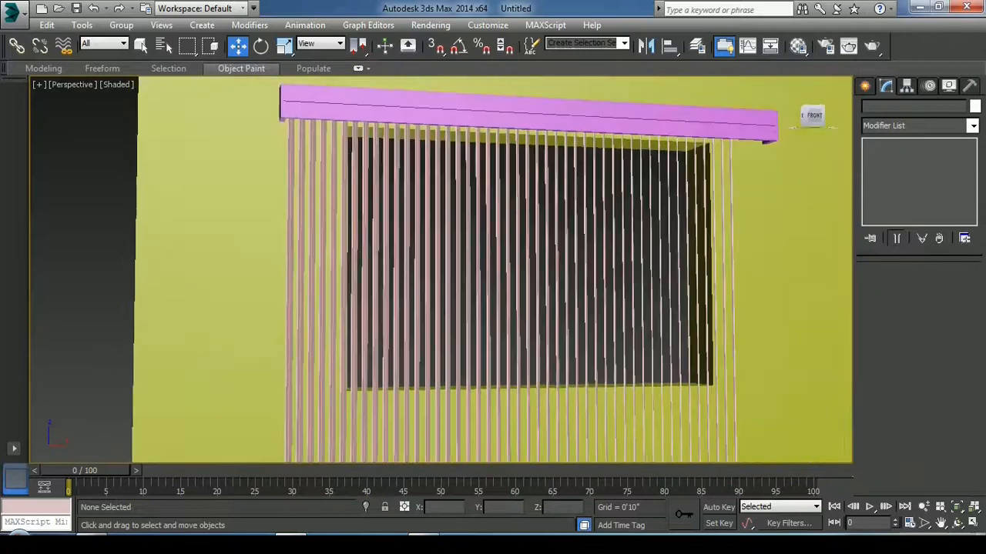
{"action": "left_click", "coordinate": [816, 115]}
{"action": "scroll", "coordinate": [629, 192], "scroll_direction": "down", "scroll_amount": 5}
- In the top view, copy the last few slats along X to fill the remaining gap at the rail's right end
{"action": "key", "text": "alt+w"}
{"action": "left_click", "coordinate": [337, 197]}
{"action": "key", "text": "alt+w"}
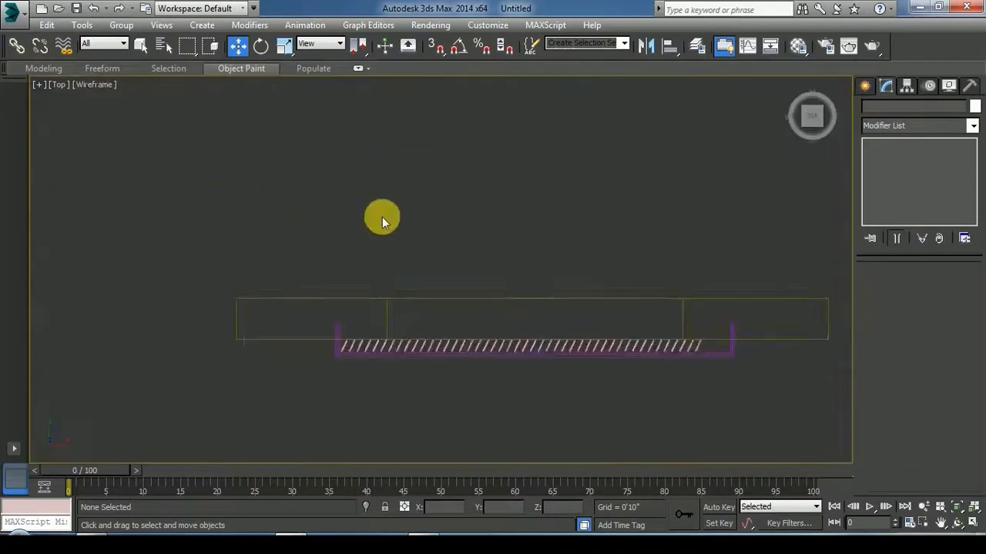
{"action": "scroll", "coordinate": [636, 369], "scroll_direction": "down", "scroll_amount": 2}
{"action": "scroll", "coordinate": [485, 275], "scroll_direction": "up", "scroll_amount": 3}
{"action": "scroll", "coordinate": [346, 262], "scroll_direction": "up", "scroll_amount": 2}
{"action": "scroll", "coordinate": [367, 273], "scroll_direction": "up", "scroll_amount": 3}
{"action": "left_click", "coordinate": [374, 266]}
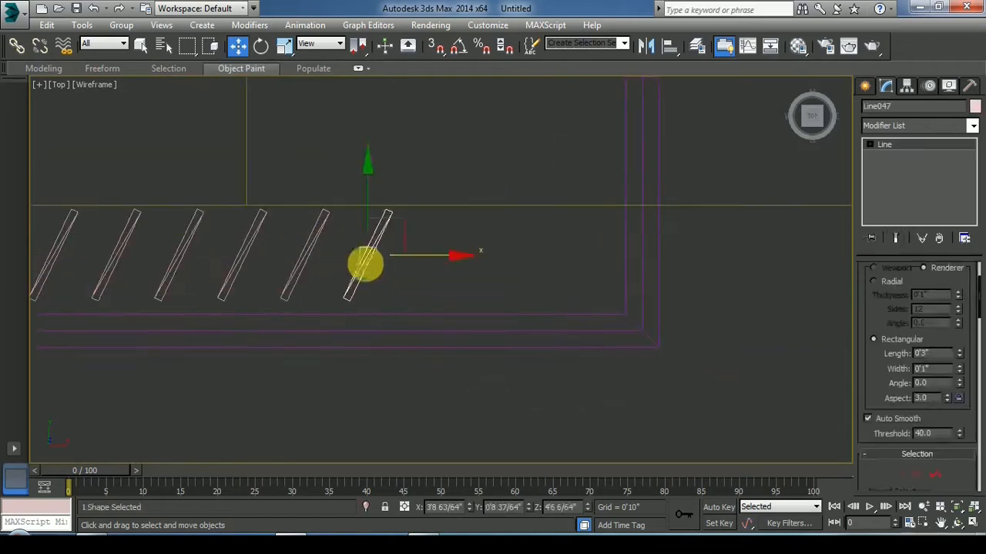
{"action": "left_click_drag", "start_coordinate": [192, 246], "coordinate": [411, 254]}
{"action": "left_click_drag", "start_coordinate": [352, 255], "coordinate": [603, 301], "text": "shift"}
{"action": "left_click", "coordinate": [487, 339]}
{"action": "left_click", "coordinate": [620, 283]}
- In the front view, draw a non-rendered, downward-bulging arc between the lower-edge centers of the first two slats and nudge it upward
{"action": "key", "text": "f"}
{"action": "left_click", "coordinate": [866, 86]}
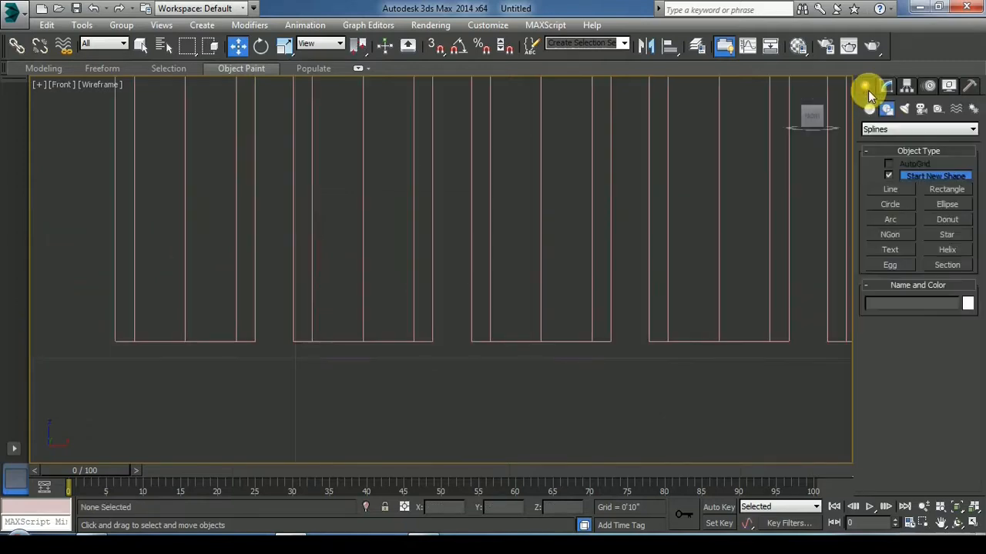
{"action": "left_click", "coordinate": [870, 110]}
{"action": "left_click", "coordinate": [886, 109]}
{"action": "left_click", "coordinate": [891, 219]}
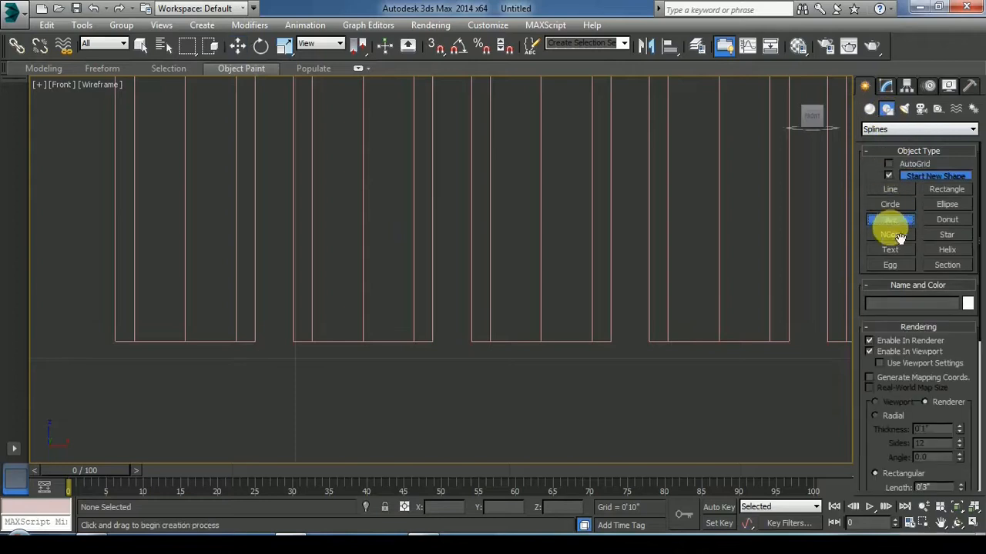
{"action": "left_click", "coordinate": [890, 351]}
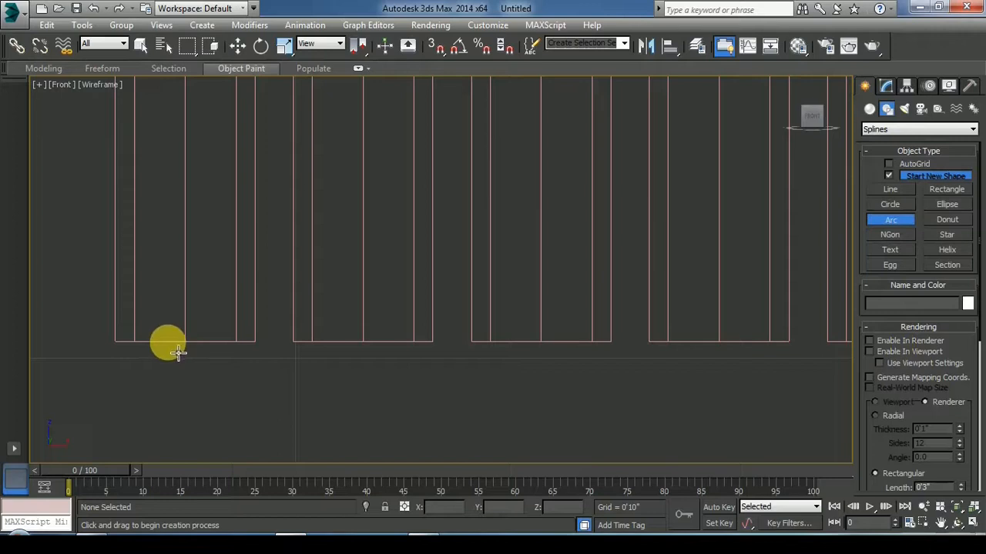
{"action": "left_click_drag", "start_coordinate": [195, 352], "coordinate": [372, 352]}
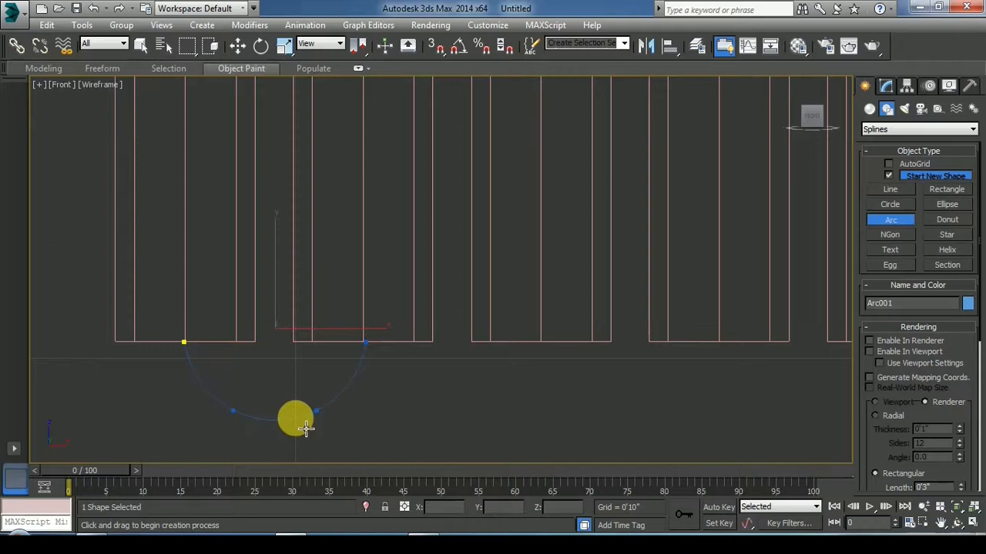
{"action": "left_click", "coordinate": [236, 48]}
{"action": "left_click_drag", "start_coordinate": [283, 260], "coordinate": [284, 244]}
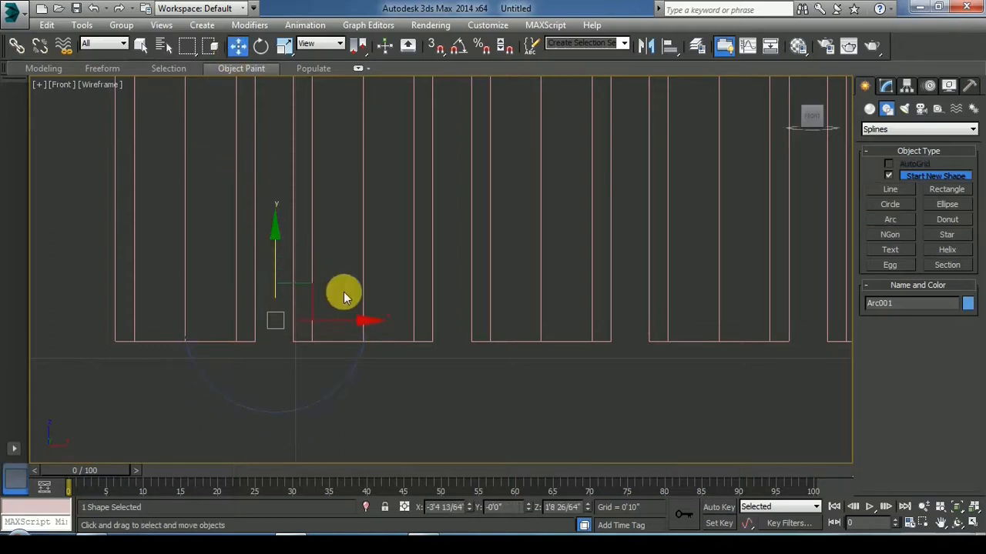
- Enable the arc in renderer and viewport with a radial cross-section of 12/64" thickness
{"action": "left_click", "coordinate": [887, 86]}
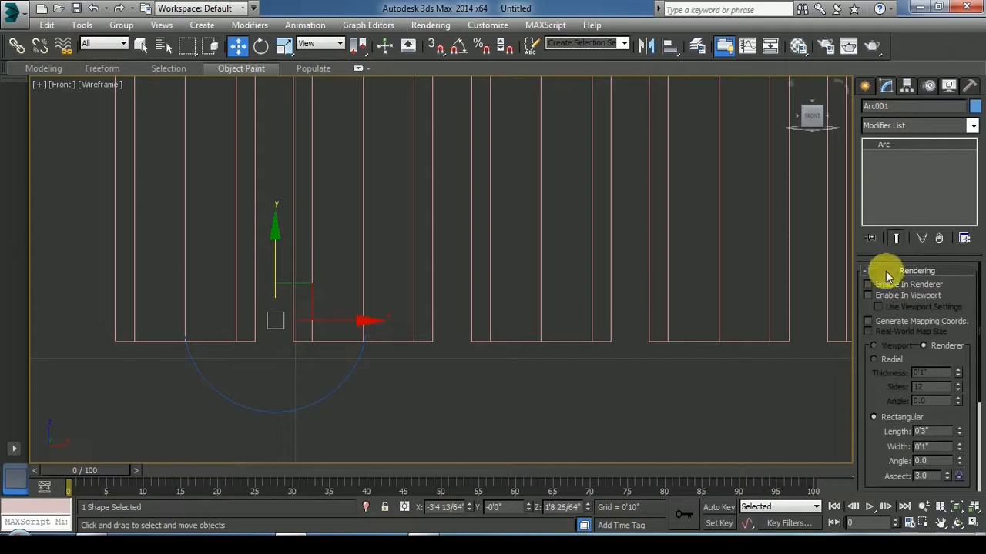
{"action": "left_click", "coordinate": [884, 295]}
{"action": "left_click", "coordinate": [882, 359]}
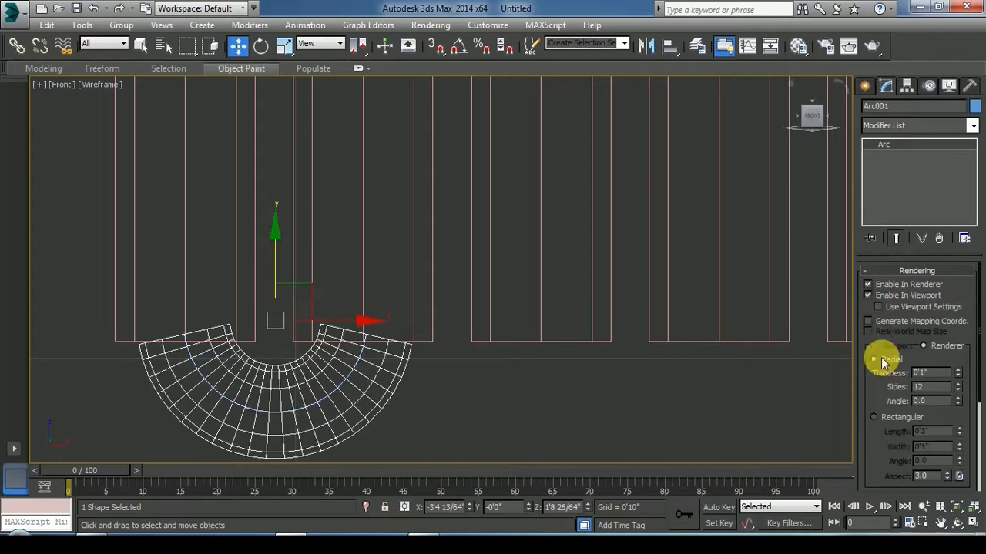
{"action": "left_click_drag", "start_coordinate": [960, 383], "coordinate": [963, 436]}
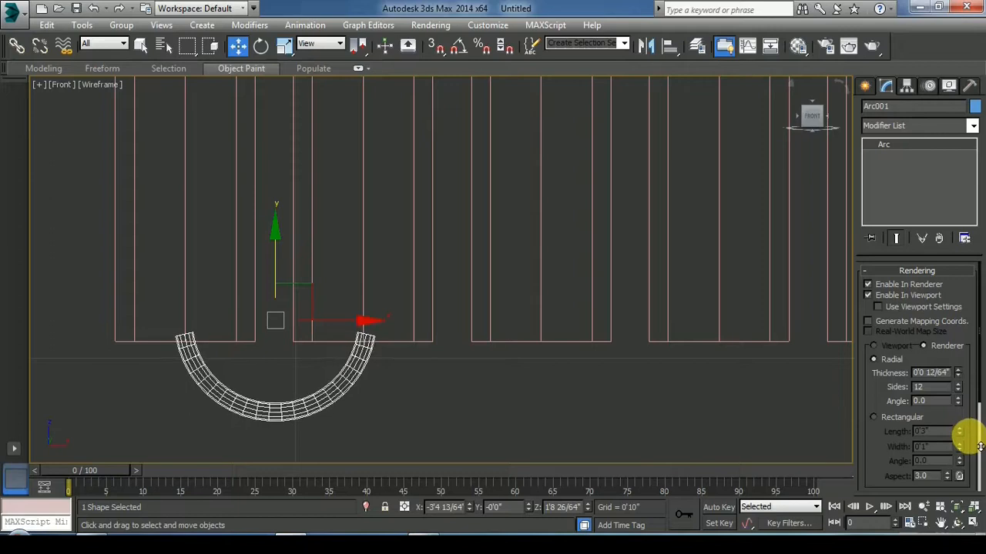
- Check the arc in perspective, and in the top view move it along X and Y onto the first two slats
{"action": "key", "text": "alt+w"}
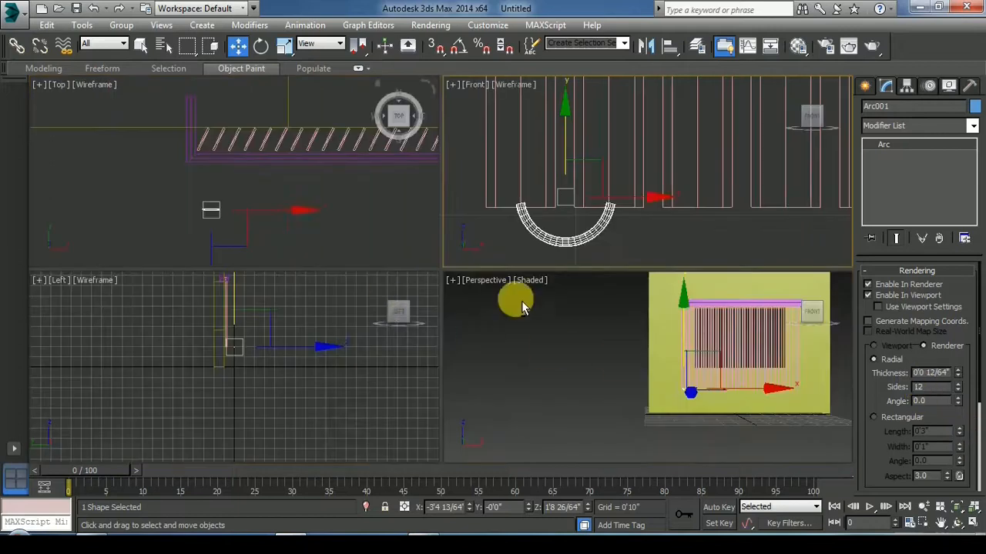
{"action": "right_click", "coordinate": [617, 328]}
{"action": "key", "text": "alt+w"}
{"action": "left_click", "coordinate": [397, 291]}
{"action": "scroll", "coordinate": [527, 333], "scroll_direction": "up", "scroll_amount": 5}
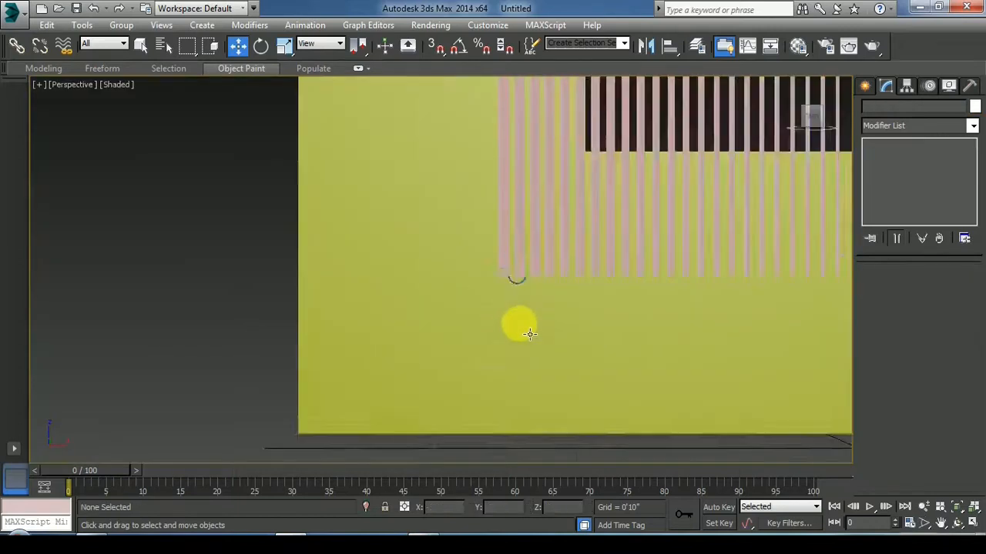
{"action": "scroll", "coordinate": [529, 334], "scroll_direction": "up", "scroll_amount": 1}
{"action": "left_click_drag", "start_coordinate": [275, 326], "coordinate": [269, 330]}
{"action": "left_click", "coordinate": [237, 46]}
{"action": "scroll", "coordinate": [319, 289], "scroll_direction": "up", "scroll_amount": 2}
{"action": "scroll", "coordinate": [320, 289], "scroll_direction": "up", "scroll_amount": 2}
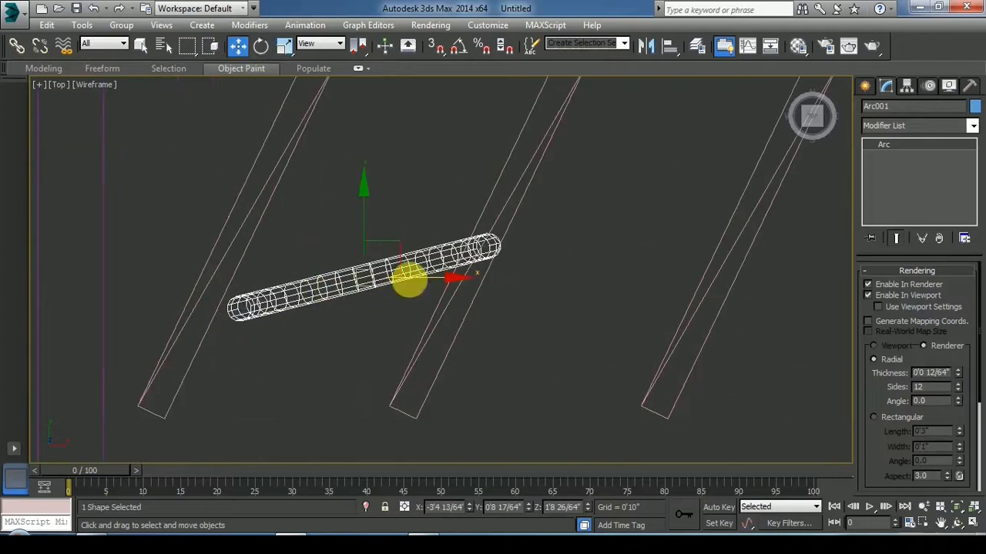
{"action": "left_click_drag", "start_coordinate": [419, 289], "coordinate": [399, 268]}
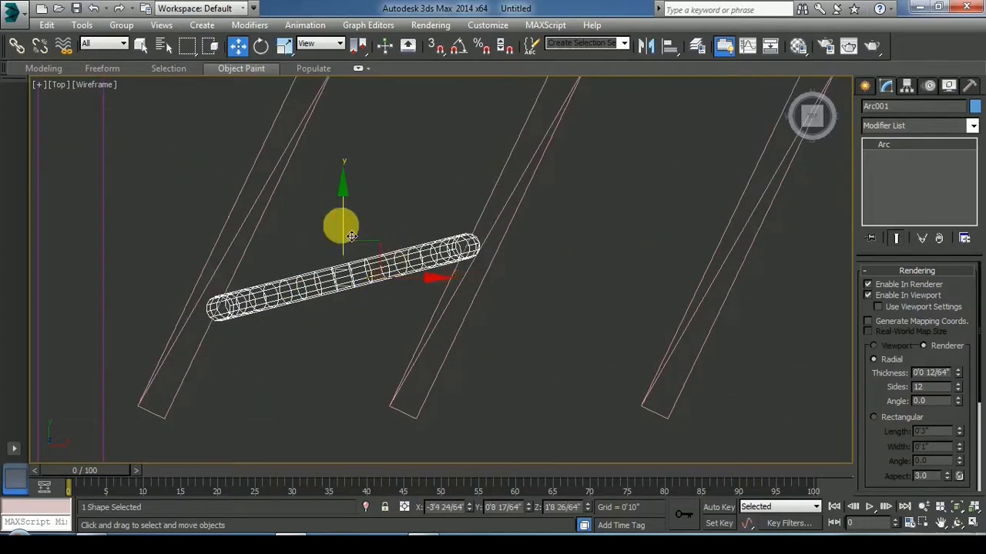
{"action": "left_click_drag", "start_coordinate": [351, 234], "coordinate": [368, 180]}
- Scale the arc to 108% along X so it spans the first two slats, and inspect its fit in perspective
{"action": "left_click_drag", "start_coordinate": [413, 231], "coordinate": [477, 229]}
{"action": "left_click", "coordinate": [285, 46]}
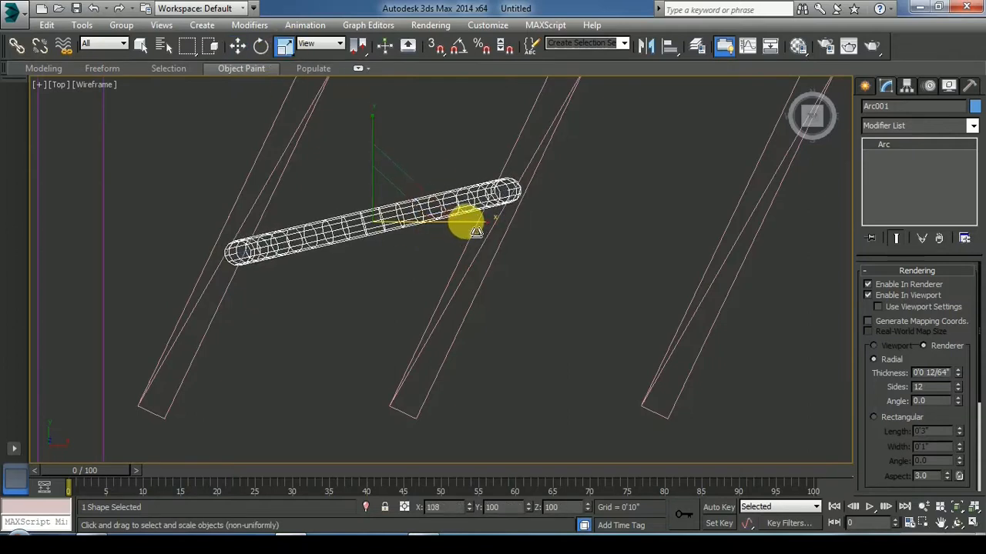
{"action": "left_click", "coordinate": [237, 45]}
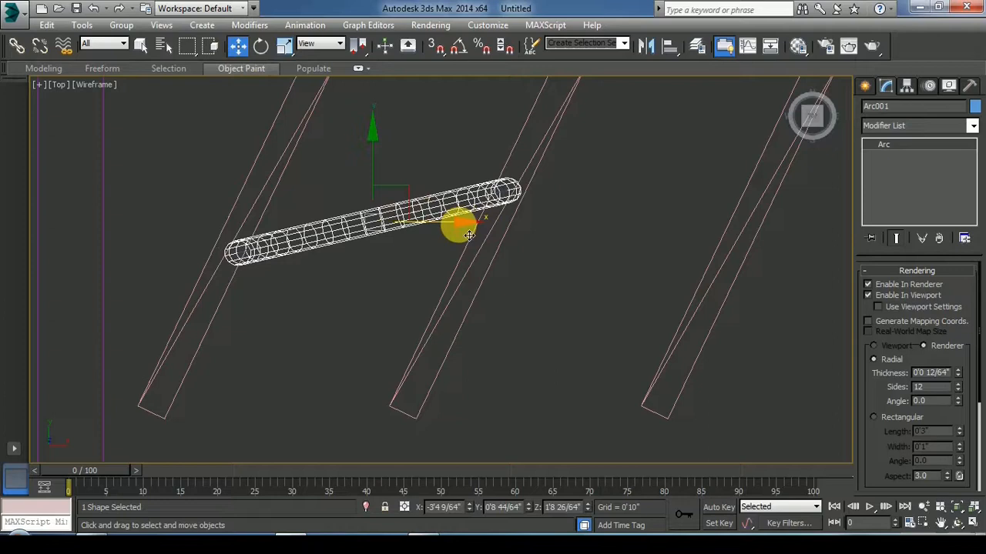
{"action": "key", "text": "alt+w"}
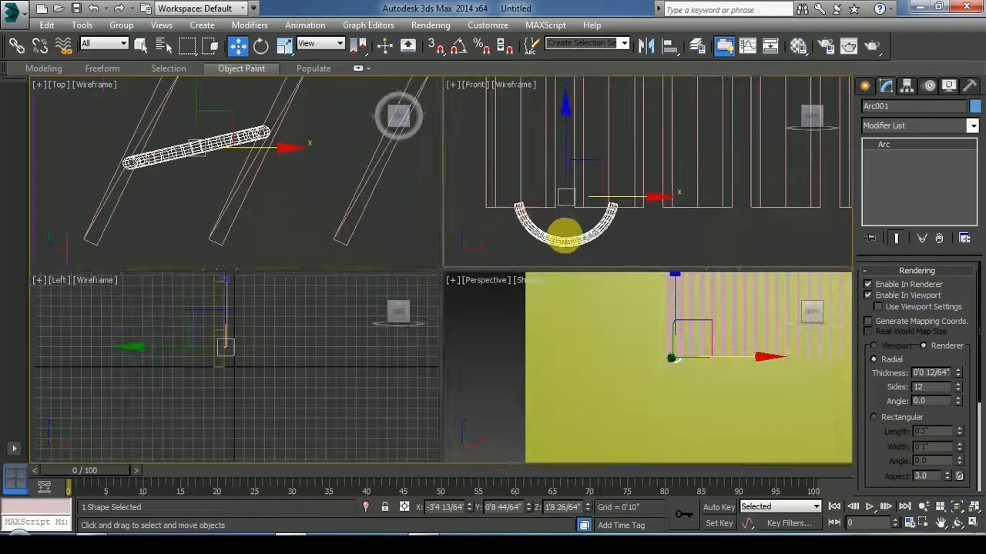
{"action": "right_click", "coordinate": [523, 378]}
{"action": "key", "text": "alt+w"}
{"action": "left_click", "coordinate": [331, 226]}
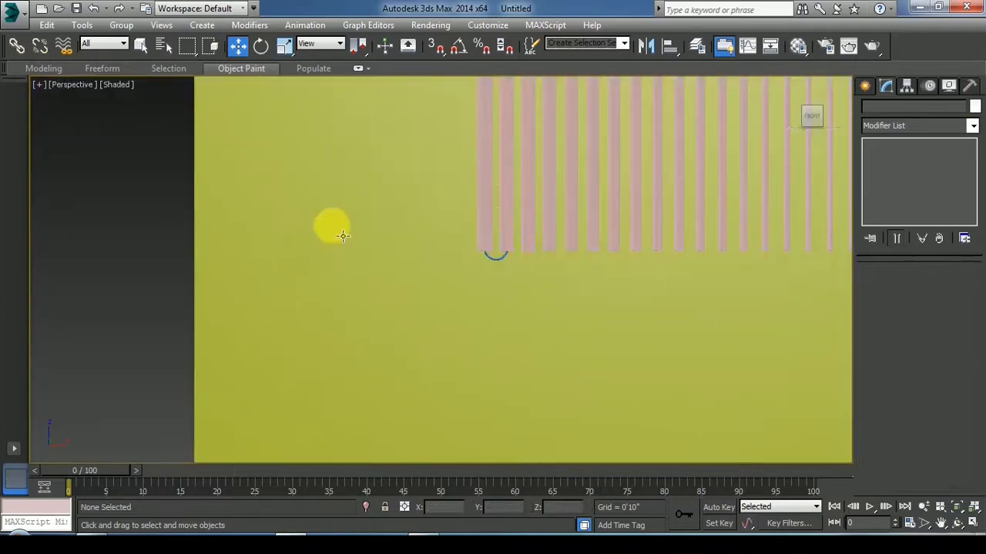
{"action": "scroll", "coordinate": [523, 278], "scroll_direction": "up", "scroll_amount": 5}
- In the top view, clone the arc along X at 1 61/64" spacing with 2 copies
{"action": "key", "text": "t"}
{"action": "left_click", "coordinate": [306, 310]}
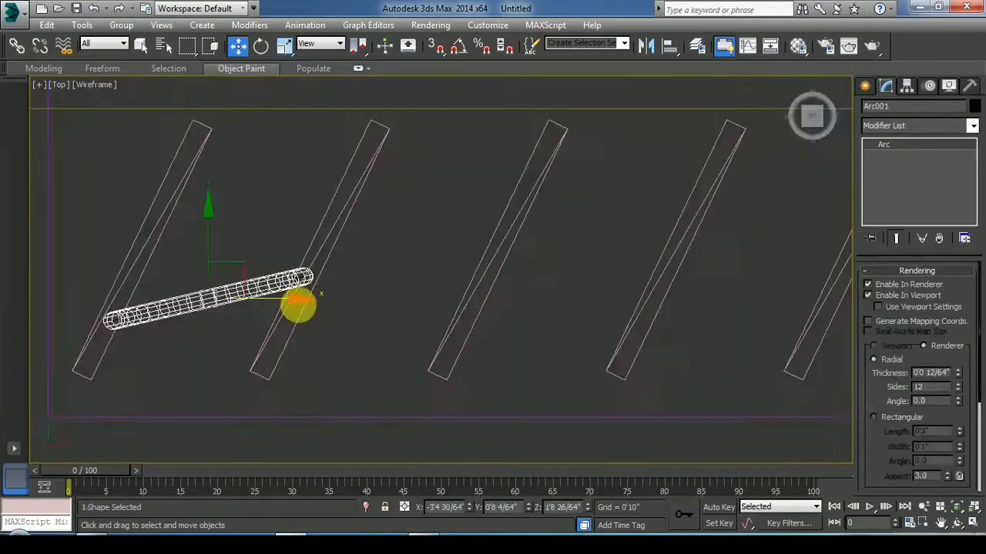
{"action": "left_click_drag", "start_coordinate": [304, 309], "coordinate": [486, 350], "text": "shift"}
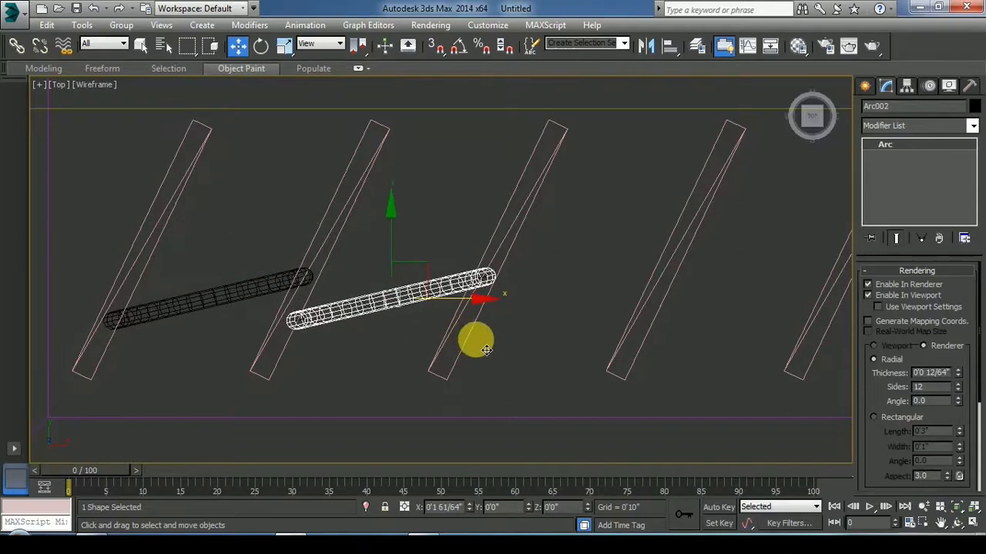
{"action": "left_click_drag", "start_coordinate": [487, 350], "coordinate": [487, 351], "text": "shift"}
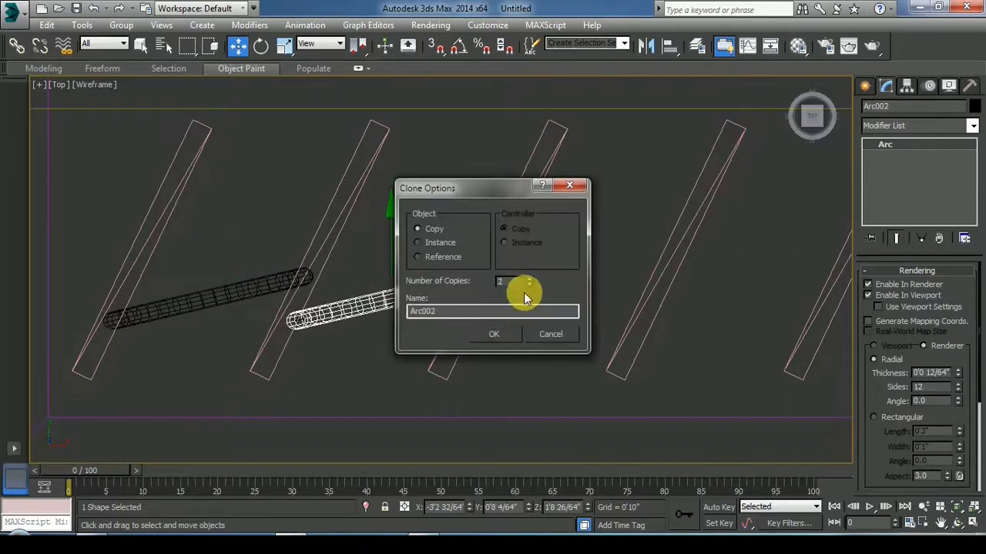
{"action": "left_click", "coordinate": [494, 334]}
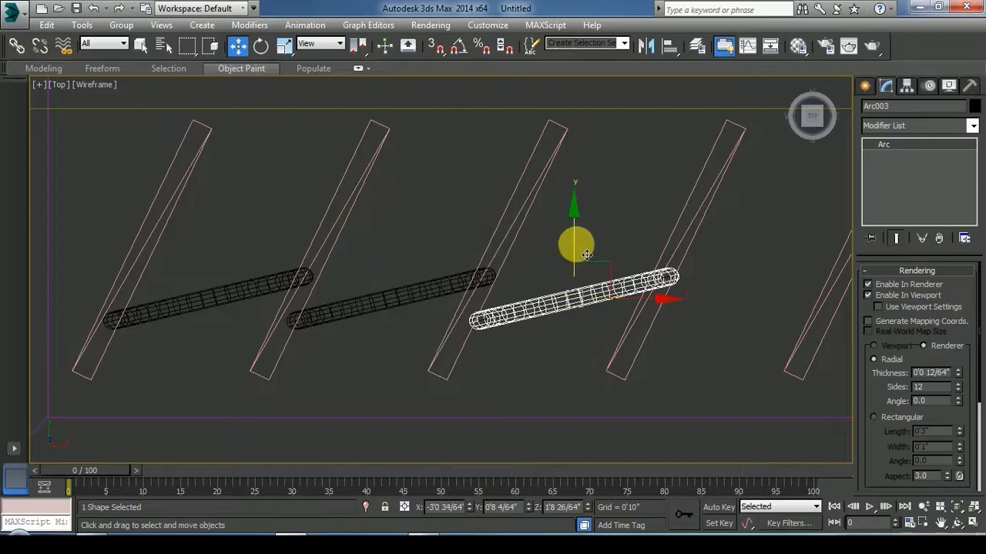
- Shift the two arc copies along Y toward the slats' centers, and nudge the middle one 4/64" along X
{"action": "left_click_drag", "start_coordinate": [586, 255], "coordinate": [583, 235]}
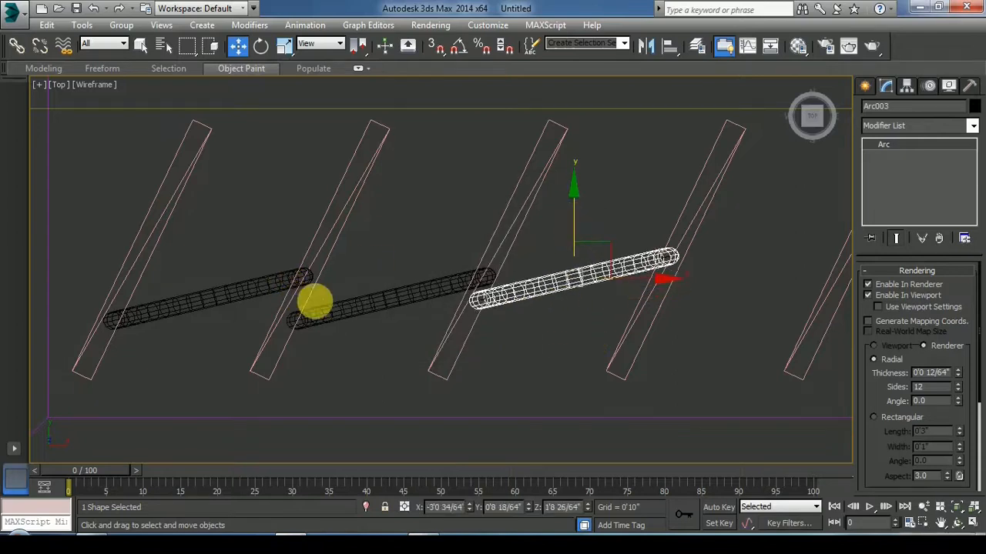
{"action": "left_click", "coordinate": [346, 321]}
{"action": "left_click_drag", "start_coordinate": [391, 247], "coordinate": [420, 248]}
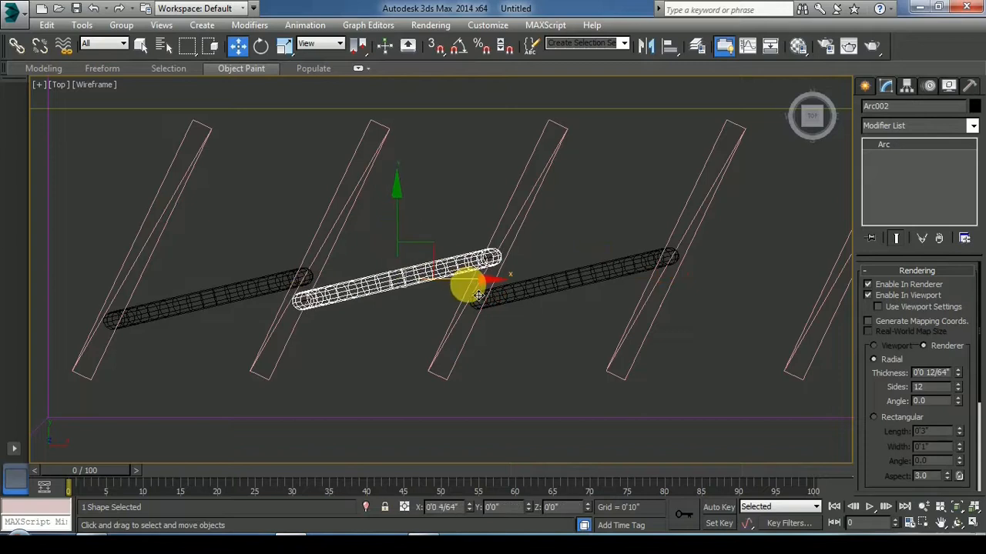
- Select the three arcs and copy them along X across the following slats, adjusting the copied group slightly along Y
{"action": "scroll", "coordinate": [79, 235], "scroll_direction": "down", "scroll_amount": 3}
{"action": "scroll", "coordinate": [274, 253], "scroll_direction": "up", "scroll_amount": 3}
{"action": "left_click", "coordinate": [370, 276]}
{"action": "left_click", "coordinate": [262, 278], "text": "ctrl"}
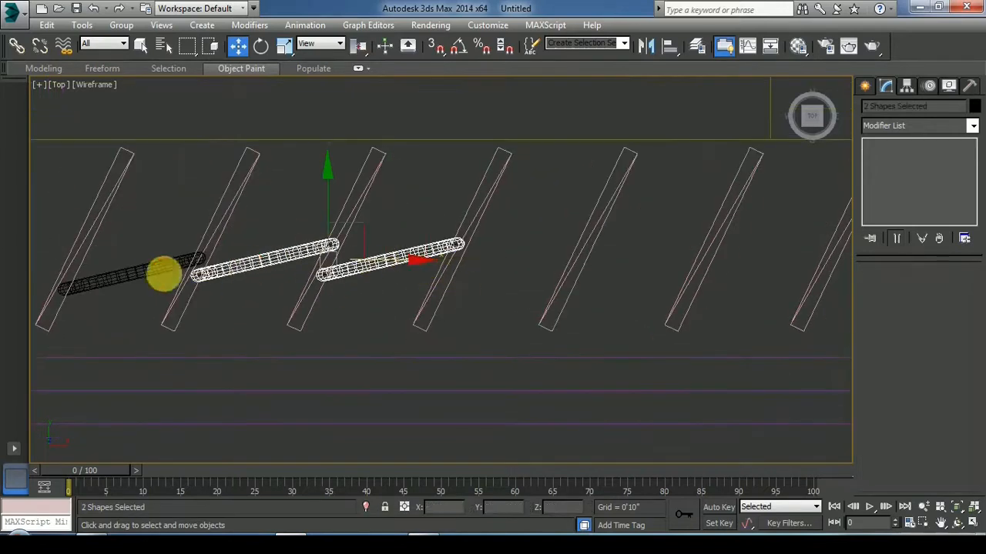
{"action": "left_click", "coordinate": [141, 290], "text": "ctrl"}
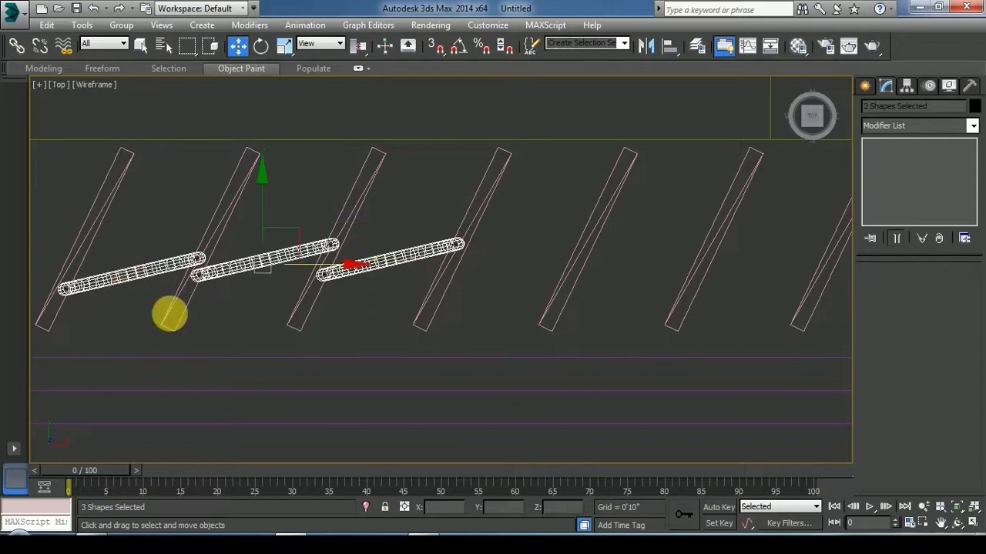
{"action": "scroll", "coordinate": [352, 275], "scroll_direction": "down", "scroll_amount": 3}
{"action": "scroll", "coordinate": [331, 282], "scroll_direction": "up", "scroll_amount": 3}
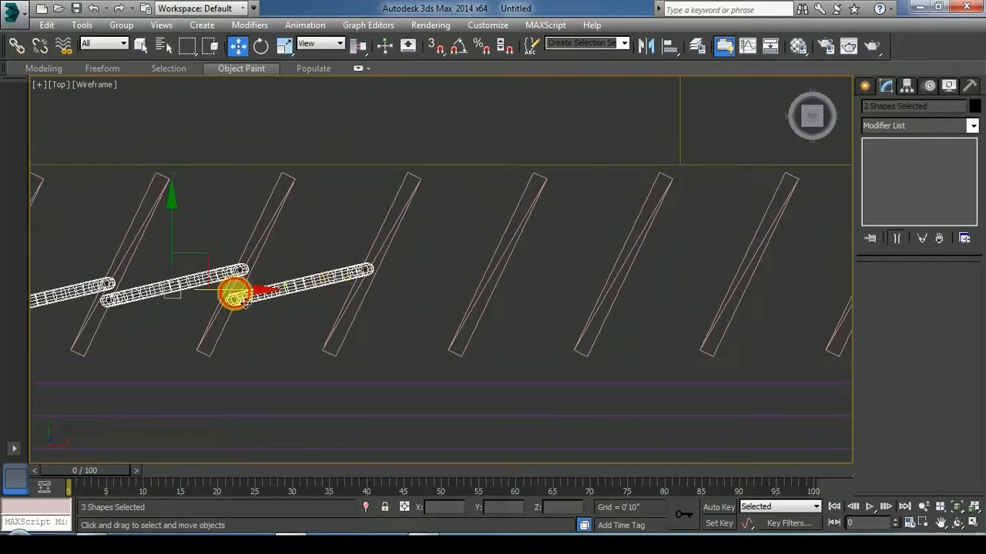
{"action": "left_click_drag", "start_coordinate": [237, 298], "coordinate": [362, 308], "text": "shift"}
{"action": "scroll", "coordinate": [420, 254], "scroll_direction": "down", "scroll_amount": 2}
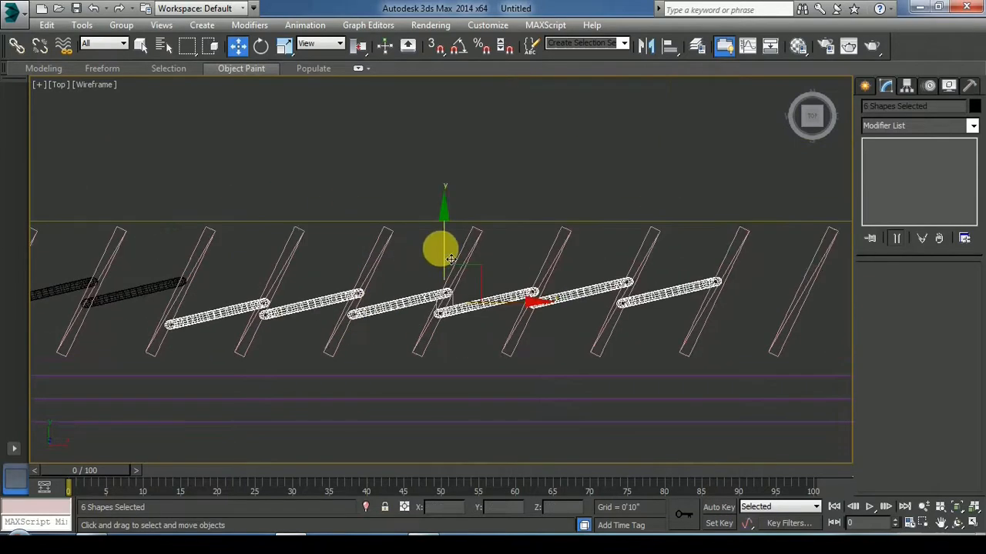
{"action": "left_click_drag", "start_coordinate": [456, 260], "coordinate": [456, 255]}
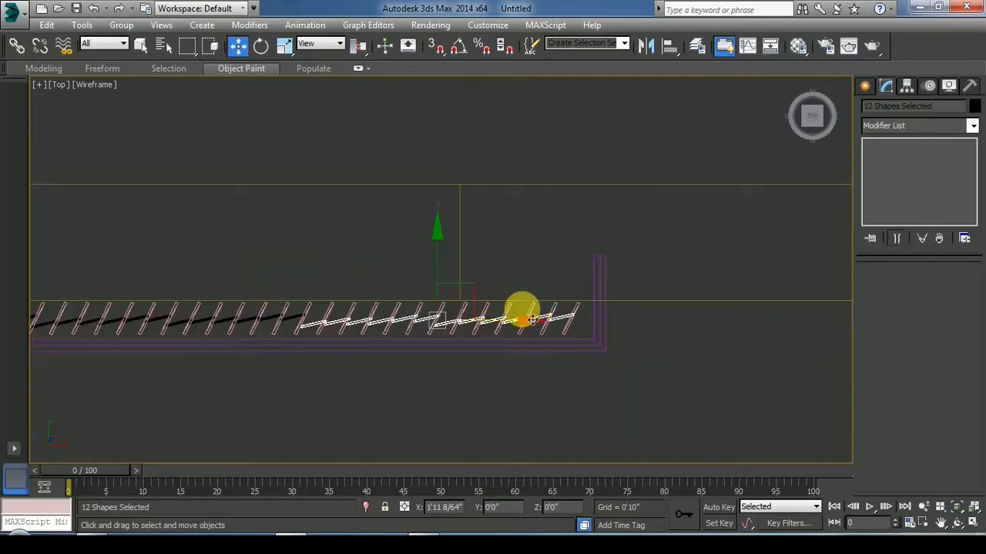
- Copy the twelve selected arcs about 1'11 8/64" along X to the last slats, and fine-tune their alignment
{"action": "left_click_drag", "start_coordinate": [532, 321], "coordinate": [533, 320], "text": "shift"}
{"action": "left_click", "coordinate": [486, 338]}
{"action": "left_click", "coordinate": [468, 369]}
{"action": "scroll", "coordinate": [424, 308], "scroll_direction": "up", "scroll_amount": 3}
{"action": "key", "text": "ctrl+z"}
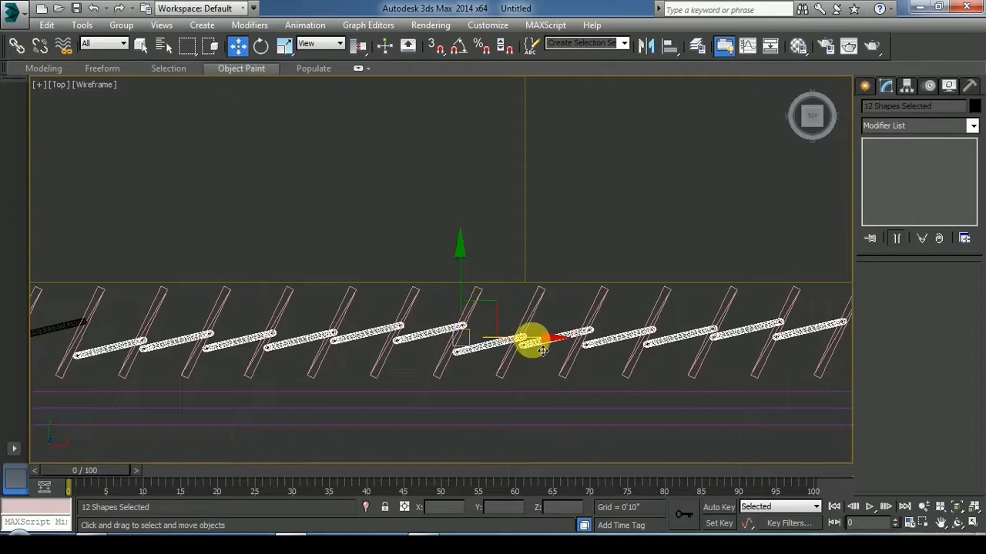
{"action": "left_click_drag", "start_coordinate": [543, 350], "coordinate": [532, 362]}
{"action": "scroll", "coordinate": [420, 339], "scroll_direction": "down", "scroll_amount": 3}
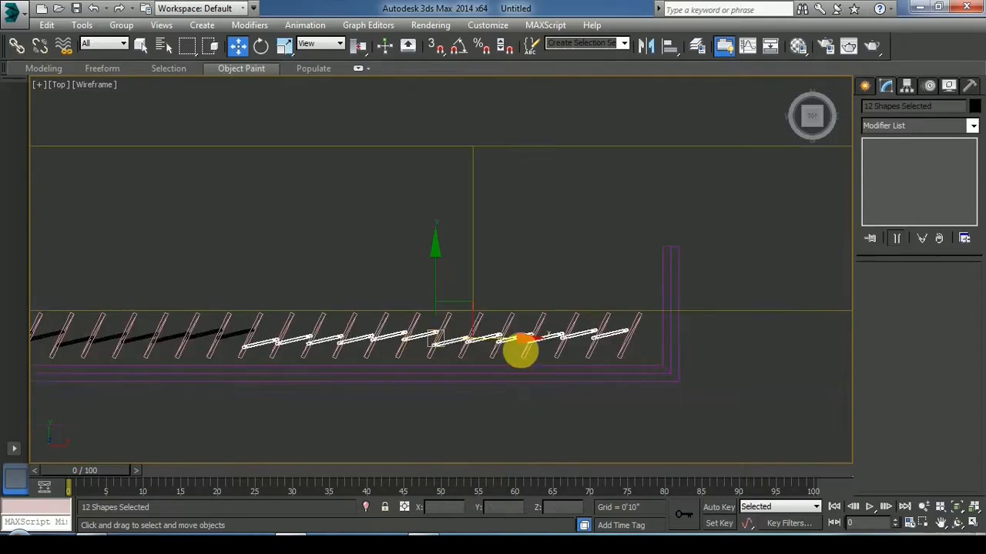
{"action": "scroll", "coordinate": [510, 346], "scroll_direction": "up", "scroll_amount": 2}
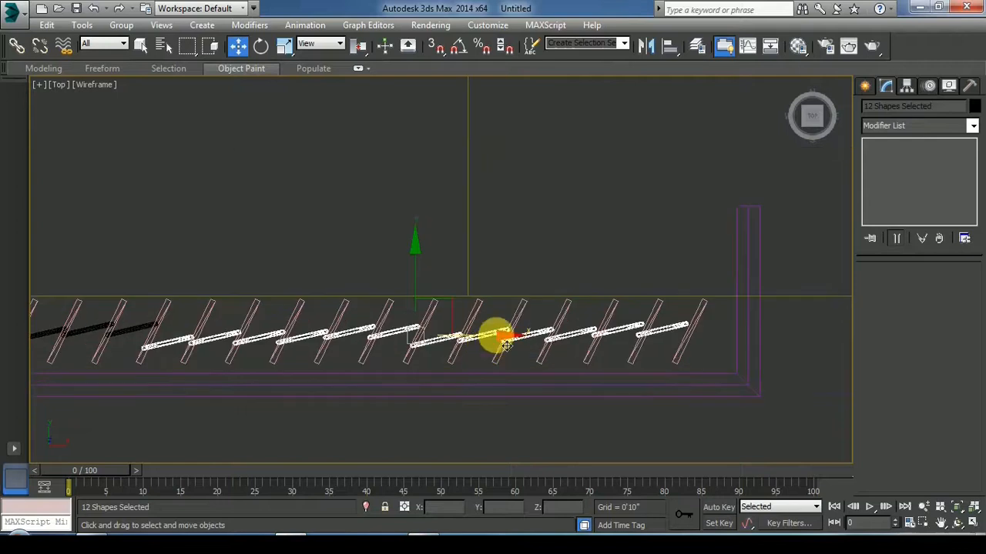
- In the left view, draw a renderable zigzag line down along the slats from inside the rail to just below their lower ends
{"action": "key", "text": "f"}
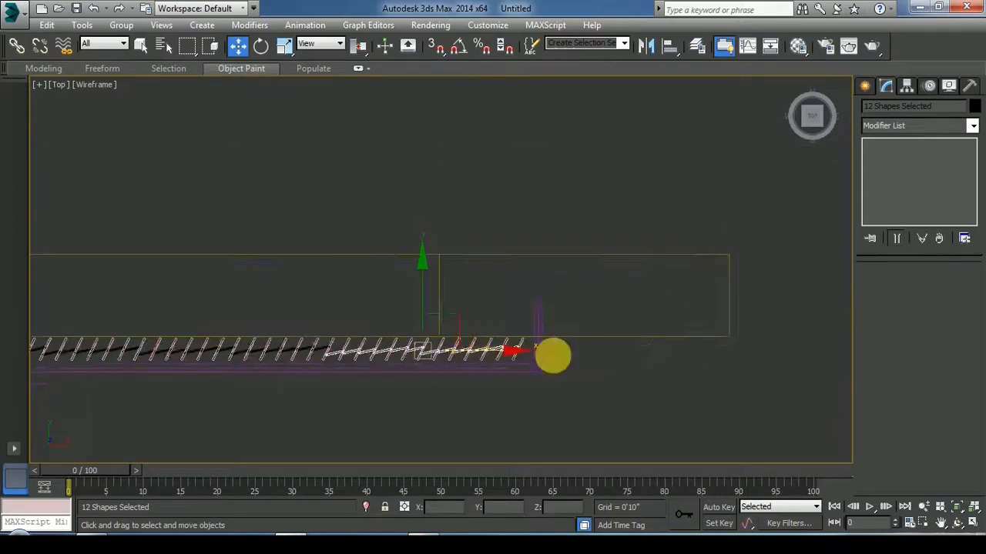
{"action": "key", "text": "F3"}
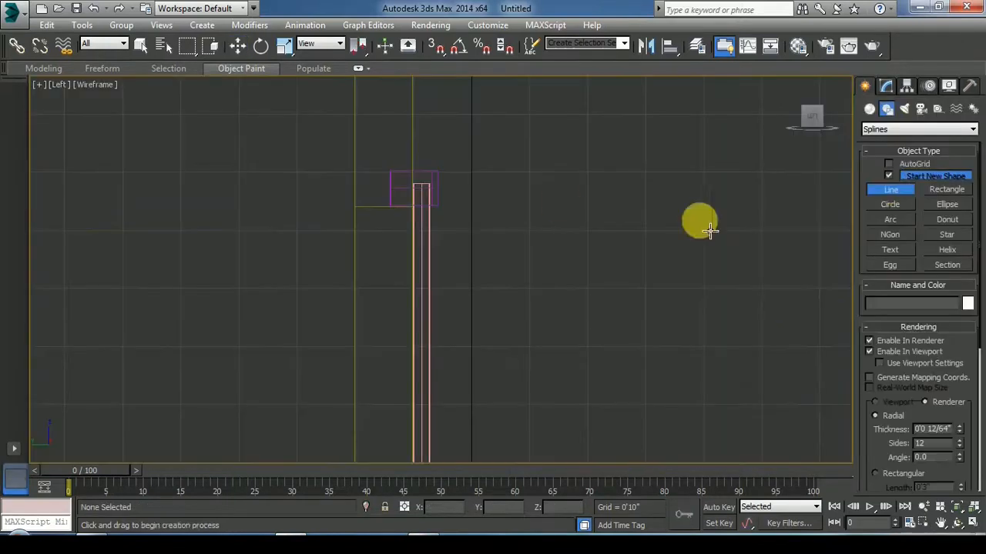
{"action": "left_click", "coordinate": [562, 200]}
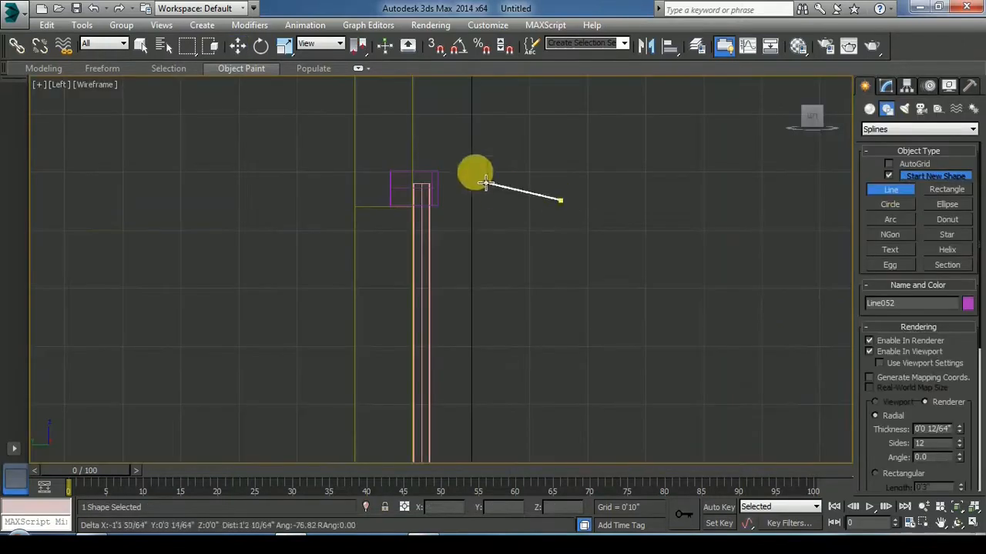
{"action": "right_click", "coordinate": [515, 195]}
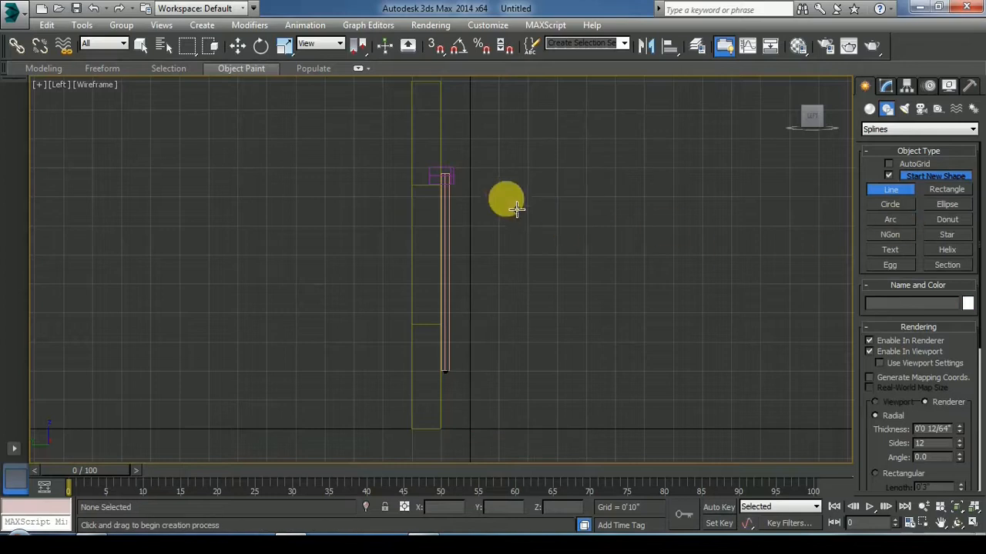
{"action": "left_click", "coordinate": [454, 186]}
{"action": "scroll", "coordinate": [447, 205], "scroll_direction": "up", "scroll_amount": 4}
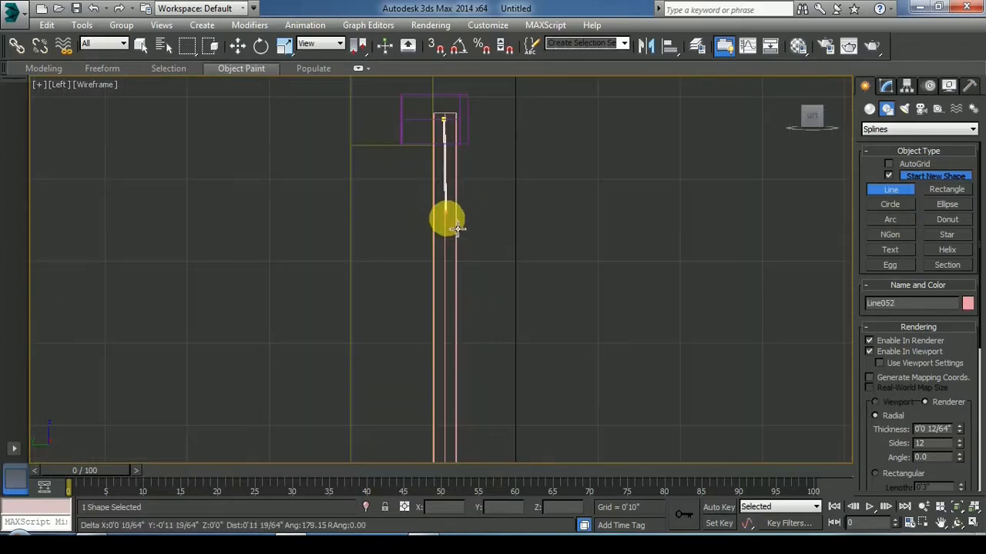
{"action": "left_click", "coordinate": [456, 255]}
{"action": "scroll", "coordinate": [455, 255], "scroll_direction": "down", "scroll_amount": 3}
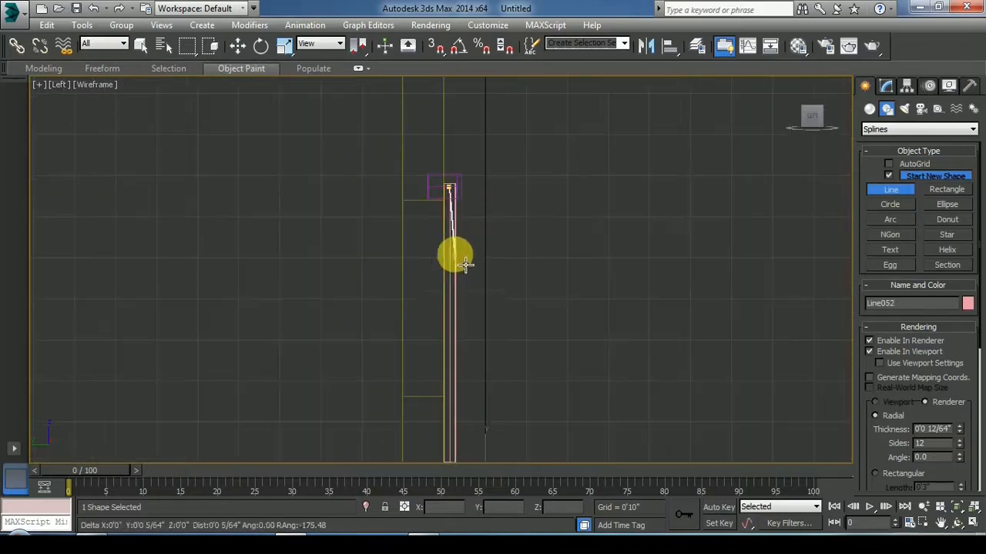
{"action": "scroll", "coordinate": [448, 319], "scroll_direction": "up", "scroll_amount": 3}
{"action": "left_click", "coordinate": [444, 334]}
{"action": "scroll", "coordinate": [444, 335], "scroll_direction": "down", "scroll_amount": 4}
{"action": "left_click", "coordinate": [446, 378]}
{"action": "scroll", "coordinate": [445, 408], "scroll_direction": "up", "scroll_amount": 3}
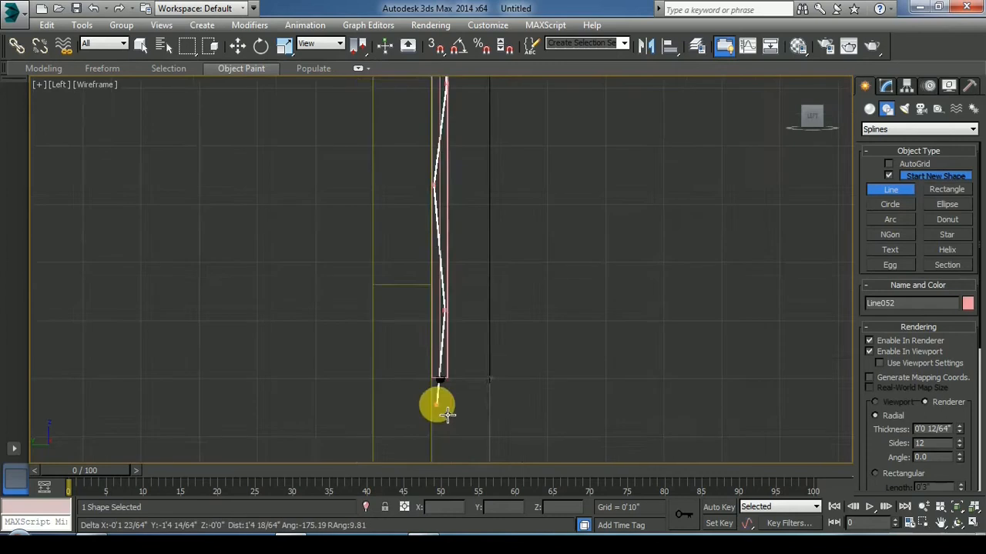
{"action": "right_click", "coordinate": [453, 403]}
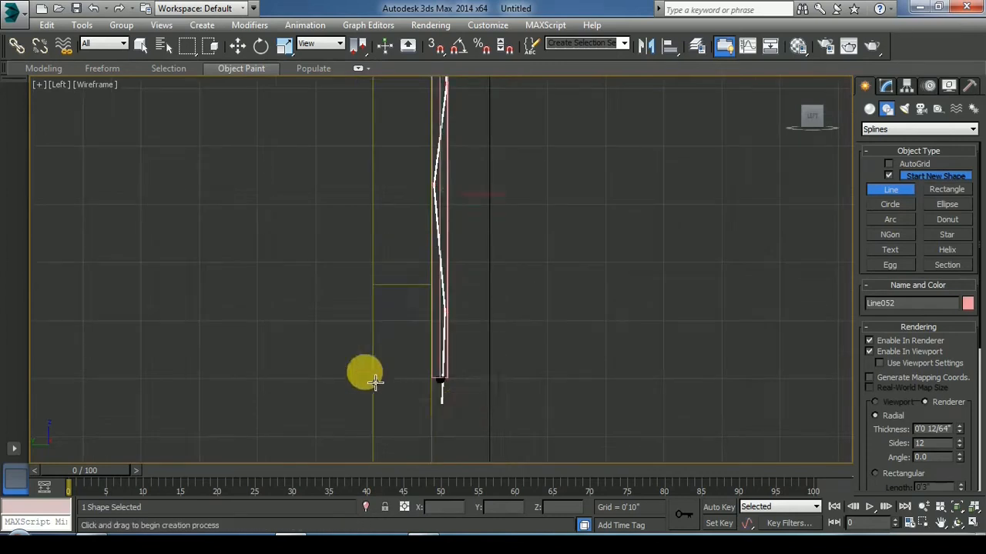
- Select the zigzag line's vertices and fillet them by about 8 44/64" to turn it into a smooth, wavy cord
{"action": "scroll", "coordinate": [359, 348], "scroll_direction": "down", "scroll_amount": 3}
{"action": "left_click", "coordinate": [887, 85]}
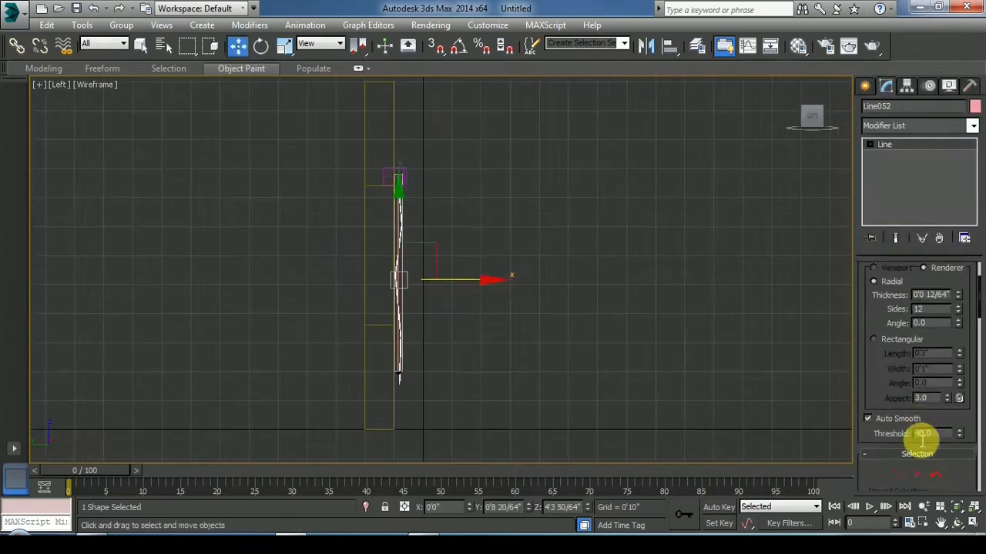
{"action": "left_click", "coordinate": [901, 474]}
{"action": "left_click_drag", "start_coordinate": [374, 188], "coordinate": [465, 353]}
{"action": "scroll", "coordinate": [885, 392], "scroll_direction": "down", "scroll_amount": 10}
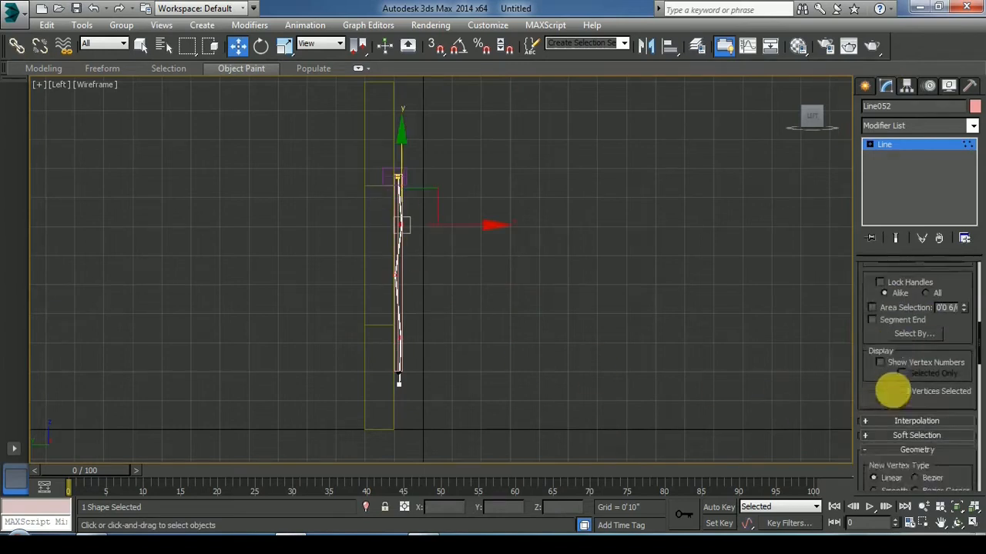
{"action": "scroll", "coordinate": [893, 395], "scroll_direction": "down", "scroll_amount": 3}
{"action": "left_click", "coordinate": [889, 410]}
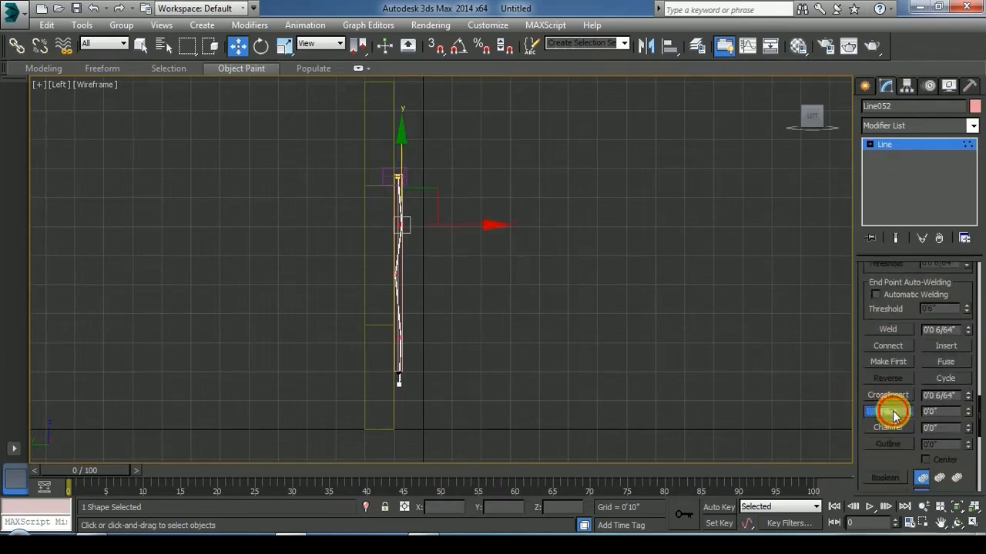
{"action": "left_click_drag", "start_coordinate": [407, 239], "coordinate": [412, 223]}
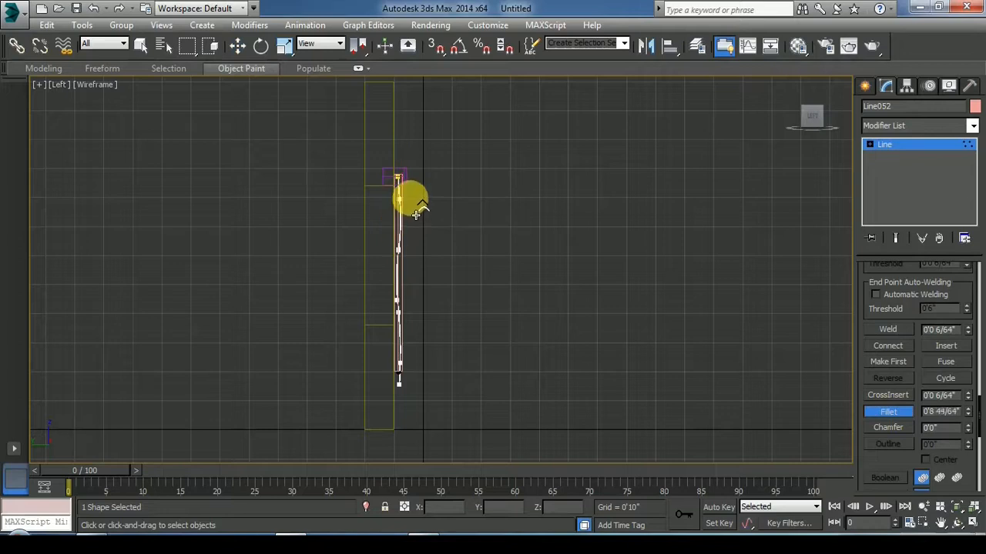
{"action": "left_click", "coordinate": [902, 149]}
- In the top view, move the wavy cord along X into the gap between the last slat and the rail's right end
{"action": "key", "text": "alt+w"}
{"action": "right_click", "coordinate": [605, 405]}
{"action": "key", "text": "alt+w"}
{"action": "key", "text": "alt+w"}
{"action": "right_click", "coordinate": [226, 200]}
{"action": "key", "text": "alt+w"}
{"action": "mouse_move", "coordinate": [183, 362]}
{"action": "left_mouse_down"}
{"action": "mouse_move", "coordinate": [451, 380]}
{"action": "mouse_move", "coordinate": [605, 453]}
{"action": "left_mouse_up"}
{"action": "scroll", "coordinate": [539, 352], "scroll_direction": "up", "scroll_amount": 10}
{"action": "left_click_drag", "start_coordinate": [475, 292], "coordinate": [520, 308]}
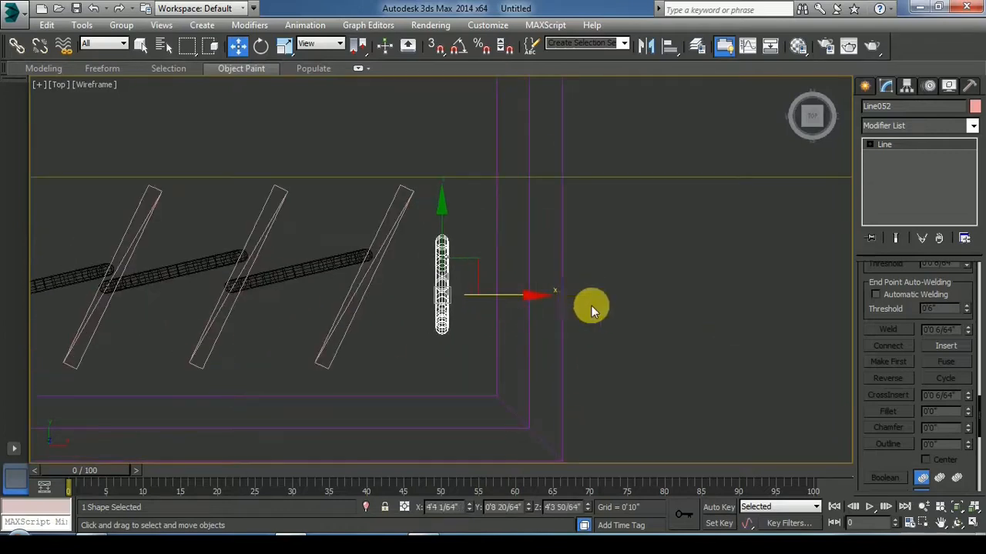
- Set the wavy cord's object color to black and deselect it
{"action": "left_click", "coordinate": [974, 106]}
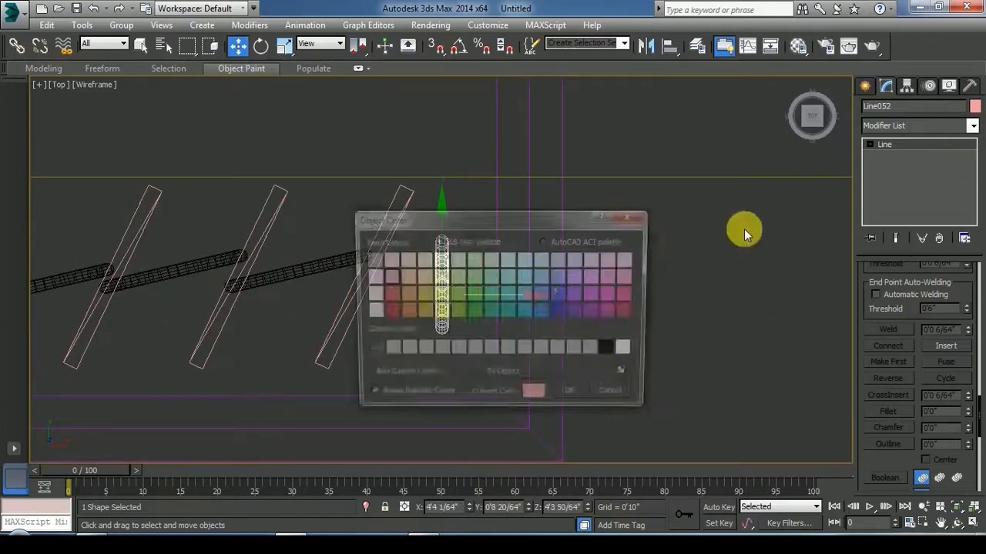
{"action": "left_click", "coordinate": [612, 350]}
{"action": "left_click", "coordinate": [580, 399]}
{"action": "left_click", "coordinate": [704, 341]}
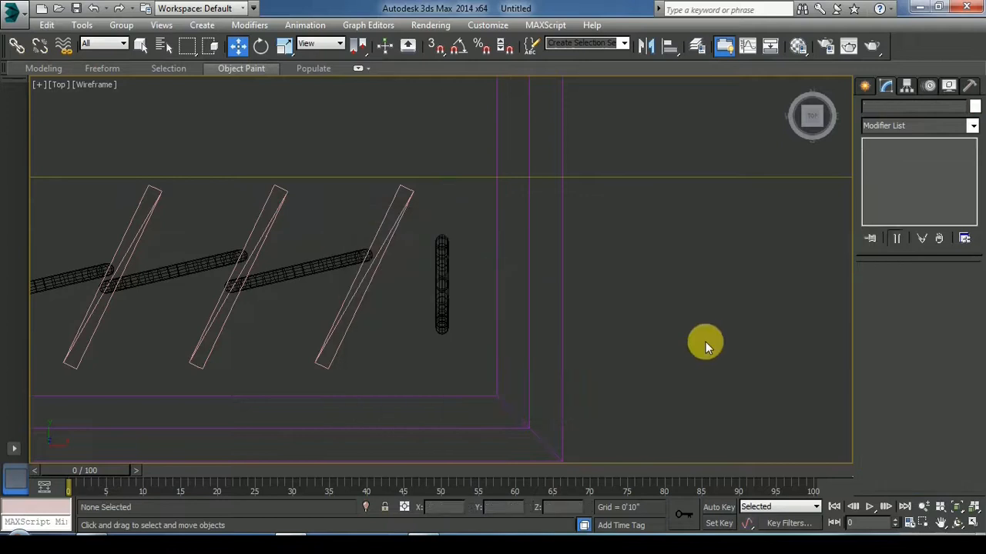
- In the top view, create a small ChamferBox around the cord as its end weight
{"action": "left_click", "coordinate": [864, 86]}
{"action": "left_click", "coordinate": [870, 108]}
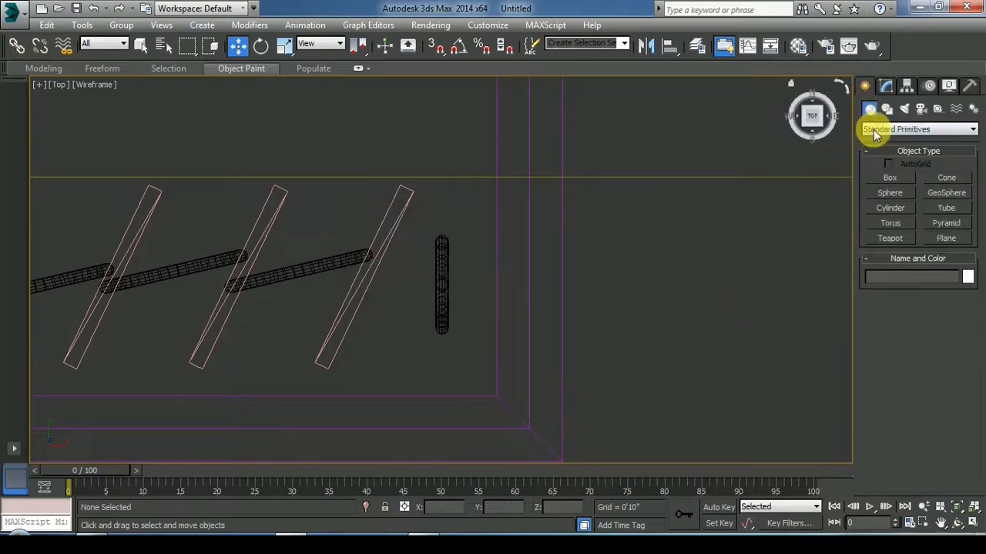
{"action": "left_click", "coordinate": [886, 109]}
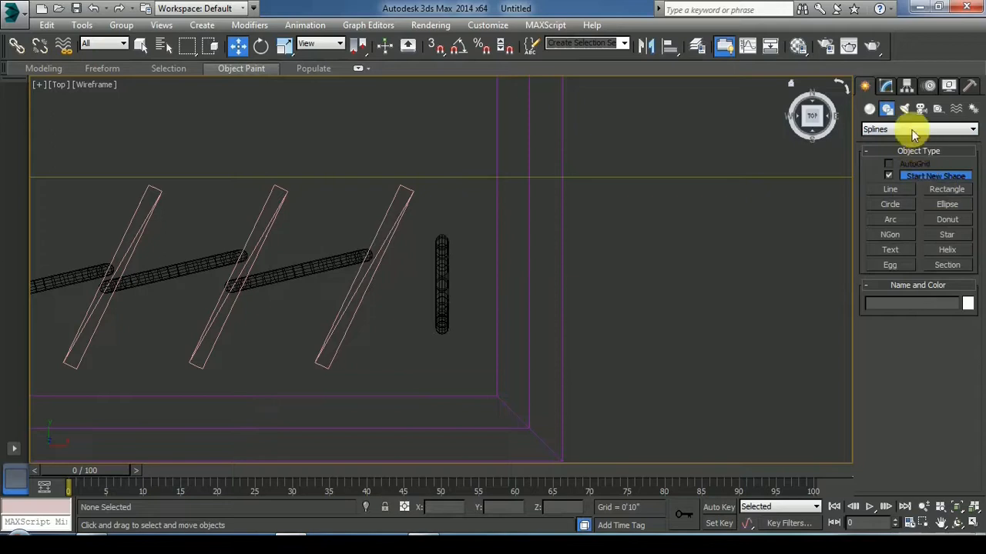
{"action": "left_click", "coordinate": [870, 110]}
{"action": "left_click", "coordinate": [896, 131]}
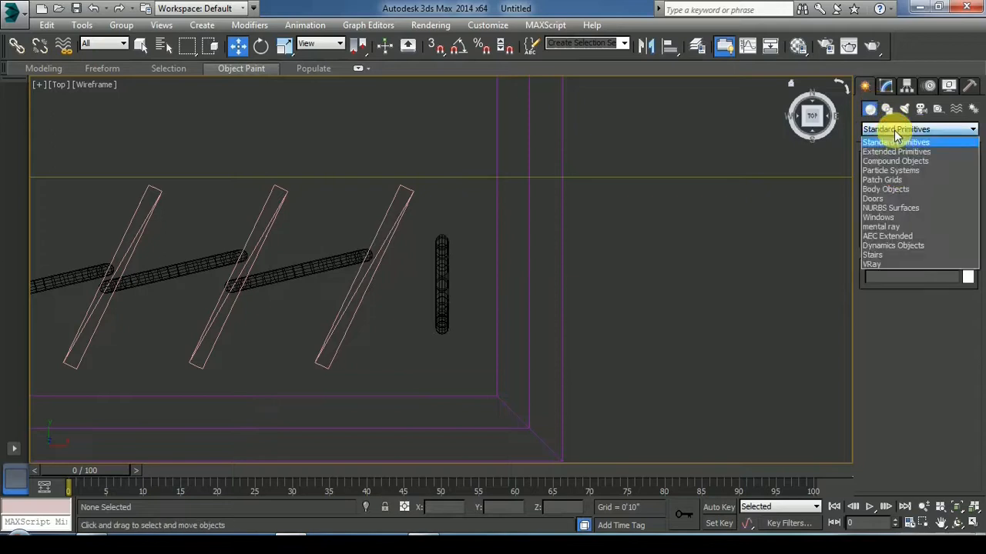
{"action": "left_click", "coordinate": [893, 150]}
{"action": "left_click", "coordinate": [902, 193]}
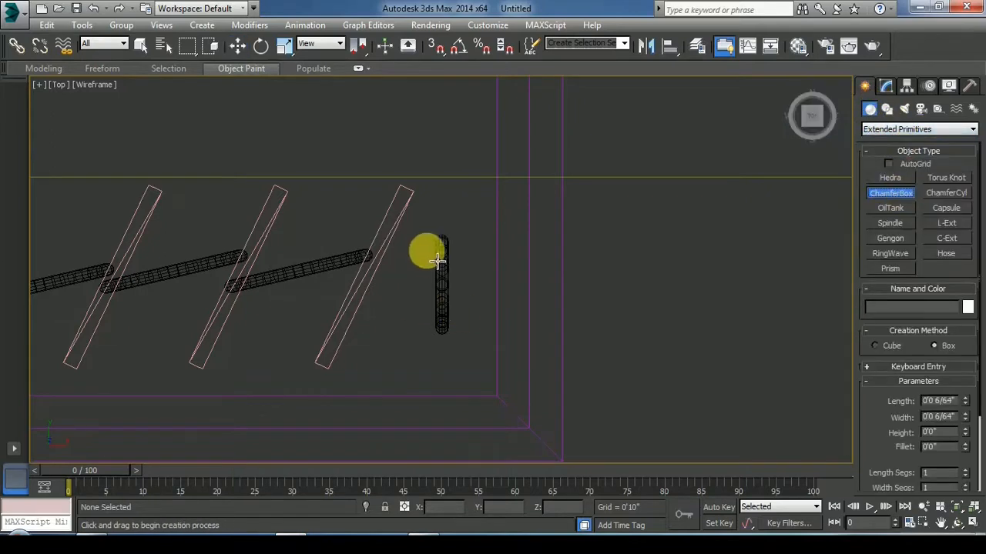
{"action": "left_click_drag", "start_coordinate": [425, 202], "coordinate": [479, 370]}
{"action": "left_click", "coordinate": [467, 359]}
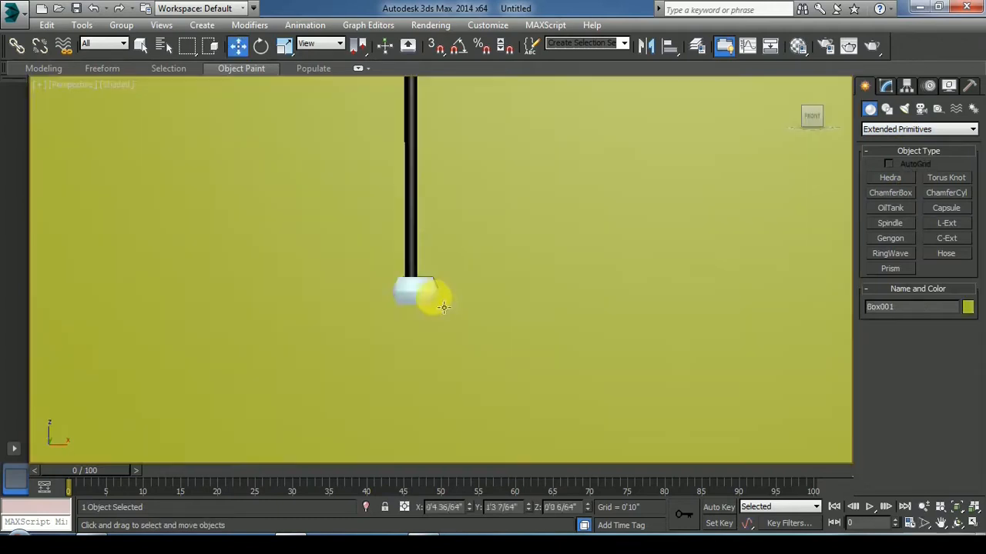
- In the perspective view, align the chamfer box with the cord along X and raise it to meet the cord's lower end
{"action": "left_click", "coordinate": [436, 301]}
{"action": "left_click_drag", "start_coordinate": [500, 312], "coordinate": [494, 306]}
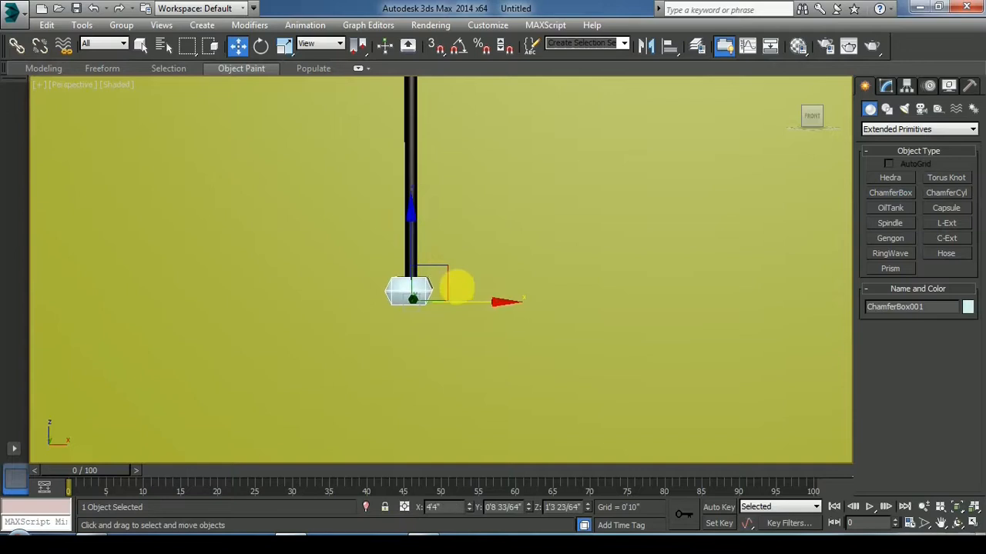
{"action": "left_click_drag", "start_coordinate": [423, 243], "coordinate": [423, 239]}
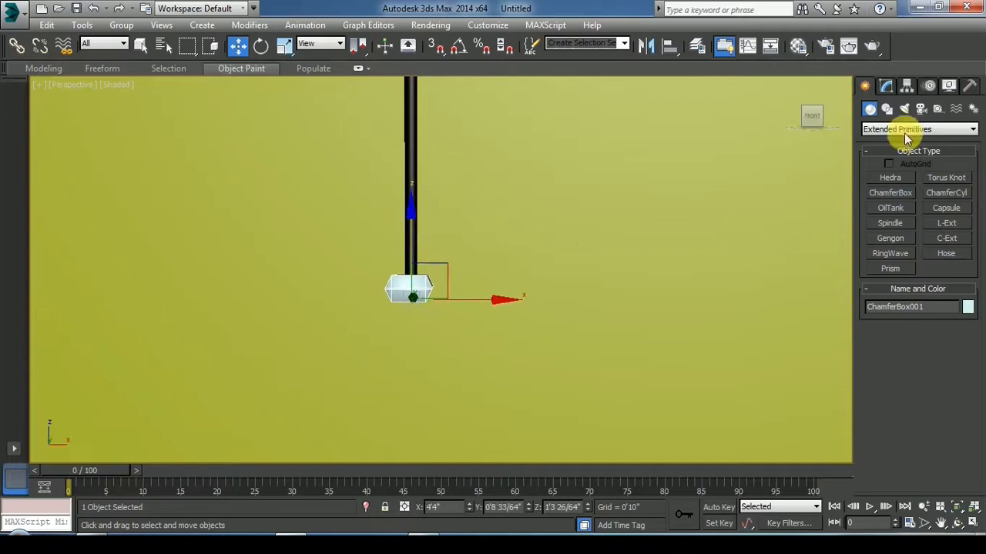
- Change the chamfer box's object color to black to match the cord
{"action": "left_click", "coordinate": [965, 308]}
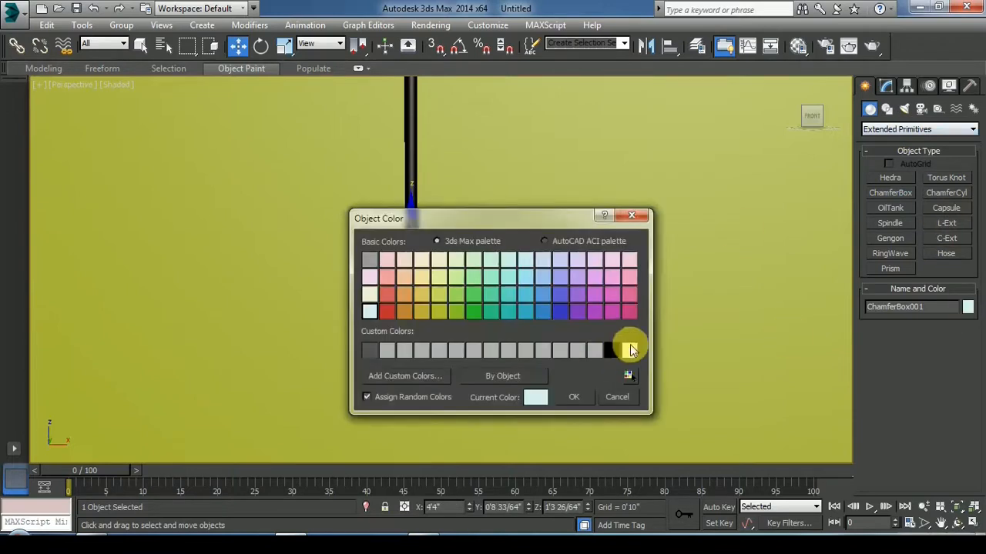
{"action": "left_click", "coordinate": [578, 397]}
{"action": "left_click", "coordinate": [561, 403]}
- Convert the U-shaped rail to an Editable Poly and apply the fCagol wood image to it as a texture
{"action": "scroll", "coordinate": [562, 403], "scroll_direction": "down", "scroll_amount": 5}
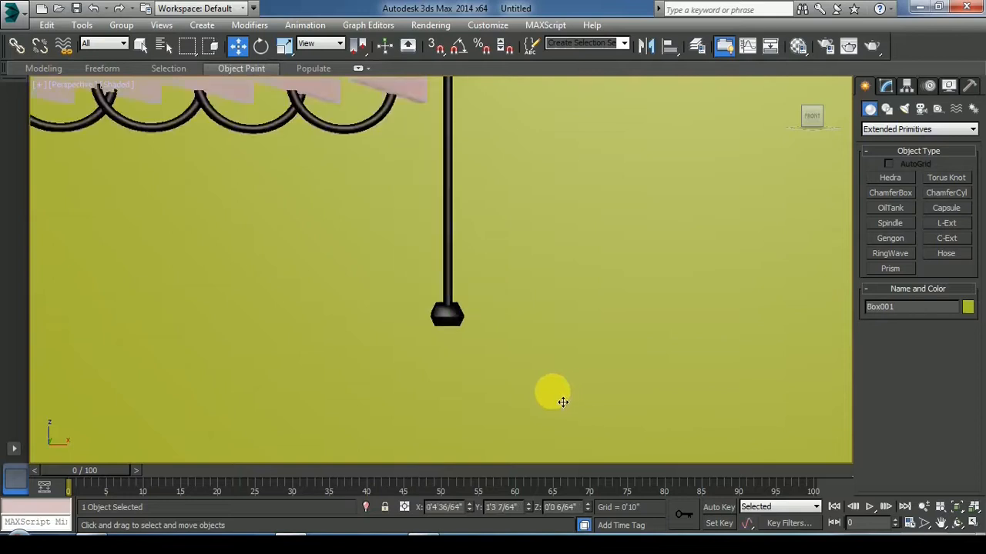
{"action": "scroll", "coordinate": [484, 228], "scroll_direction": "down", "scroll_amount": 6}
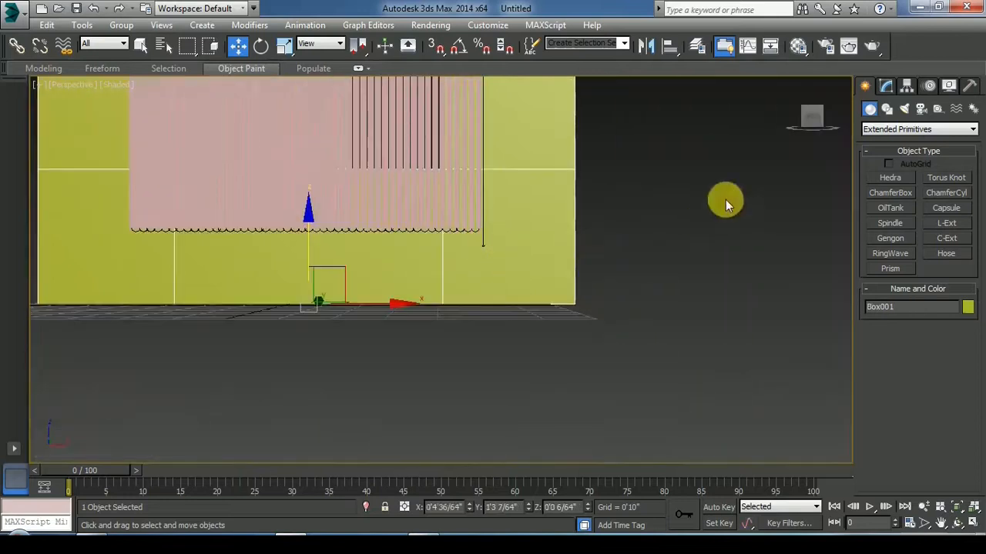
{"action": "left_click_drag", "start_coordinate": [812, 122], "coordinate": [841, 138]}
{"action": "scroll", "coordinate": [532, 381], "scroll_direction": "down", "scroll_amount": 3}
{"action": "scroll", "coordinate": [437, 138], "scroll_direction": "up", "scroll_amount": 6}
{"action": "left_click", "coordinate": [435, 138]}
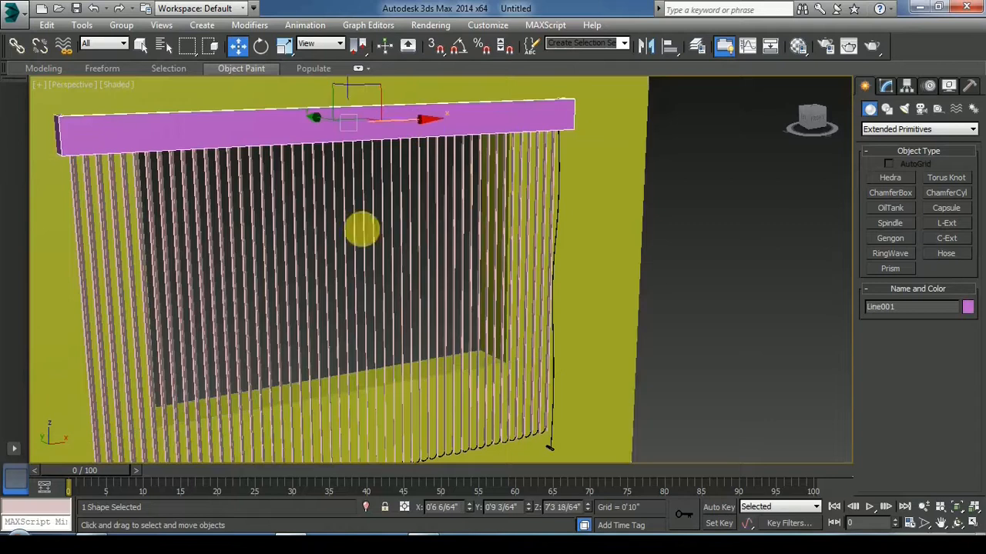
{"action": "right_click", "coordinate": [204, 152]}
{"action": "mouse_move", "coordinate": [237, 273]}
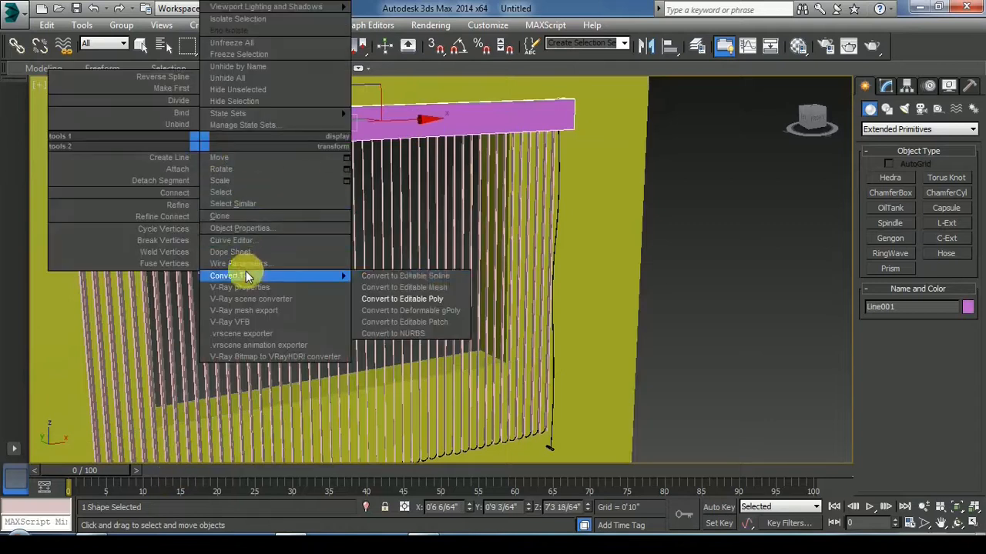
{"action": "left_click", "coordinate": [396, 283]}
{"action": "left_click", "coordinate": [104, 542]}
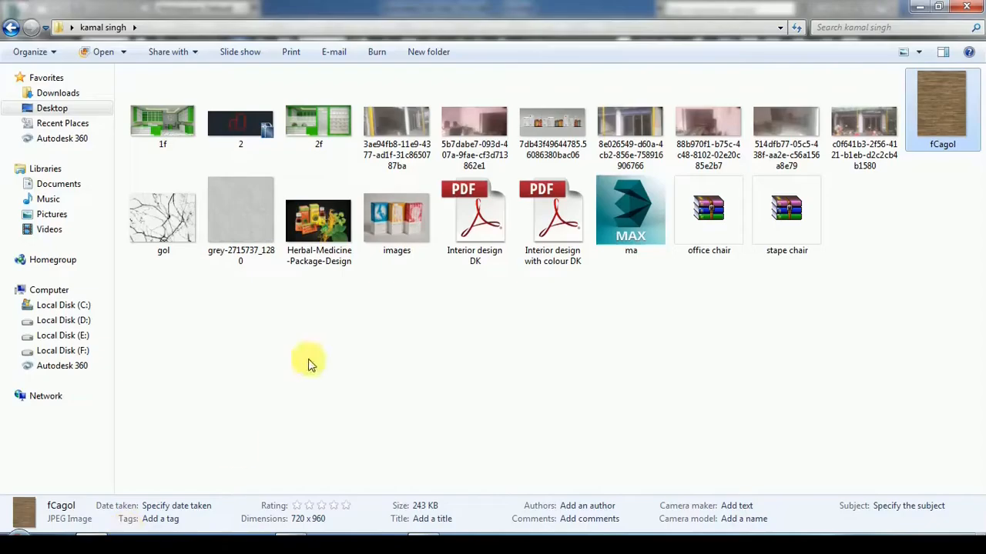
{"action": "left_click_drag", "start_coordinate": [941, 99], "coordinate": [326, 121]}
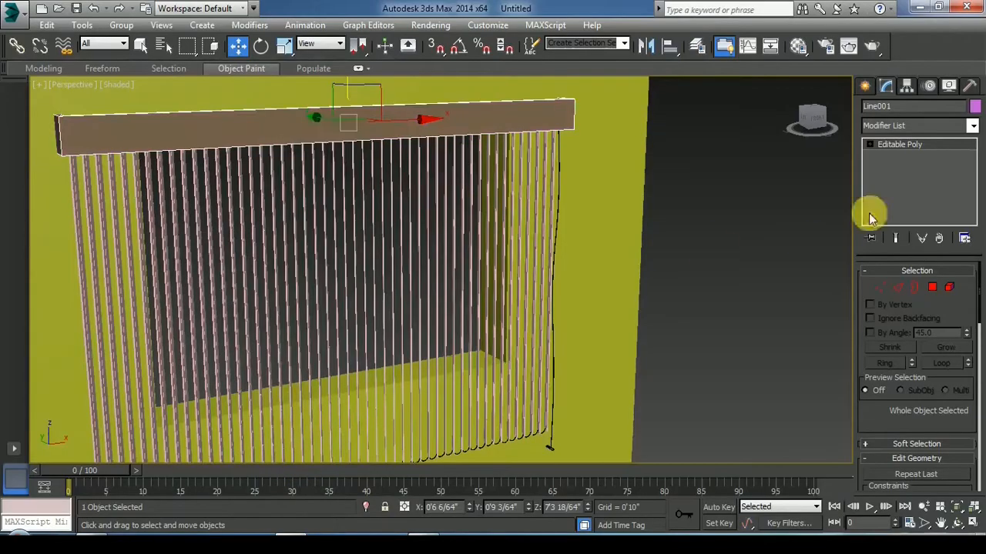
- Add a UVW Map modifier to the rail and try the mapping types, ending with Box mapping
{"action": "left_click", "coordinate": [972, 125]}
{"action": "scroll", "coordinate": [941, 220], "scroll_direction": "down", "scroll_amount": 10}
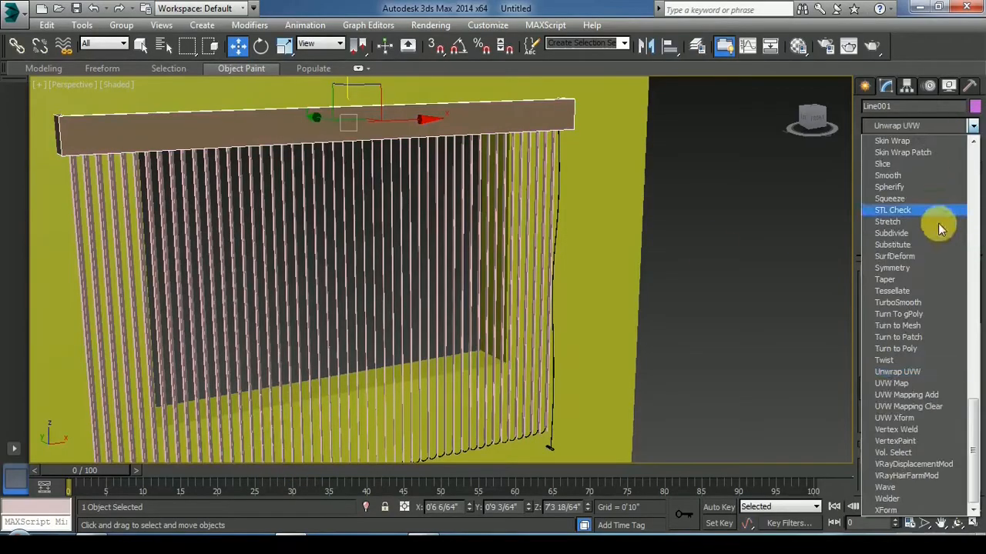
{"action": "left_click", "coordinate": [894, 379]}
{"action": "left_click", "coordinate": [897, 311]}
{"action": "left_click", "coordinate": [897, 326]}
{"action": "left_click", "coordinate": [897, 339]}
{"action": "left_click", "coordinate": [899, 354]}
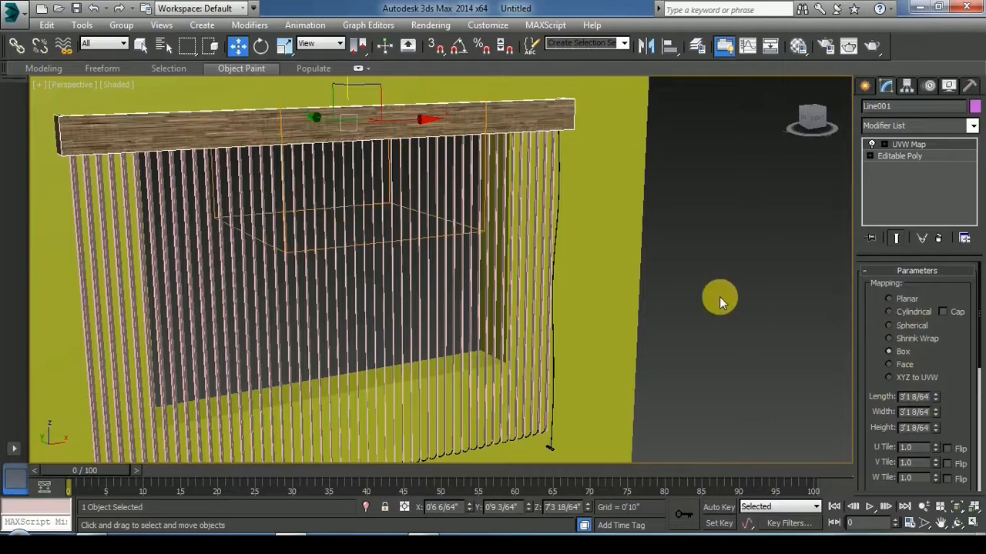
- Apply the grey-2715737_1280 image to the wall as its texture
{"action": "left_click", "coordinate": [719, 296]}
{"action": "scroll", "coordinate": [738, 282], "scroll_direction": "down", "scroll_amount": 5}
{"action": "scroll", "coordinate": [593, 165], "scroll_direction": "up", "scroll_amount": 2}
{"action": "left_click", "coordinate": [561, 203]}
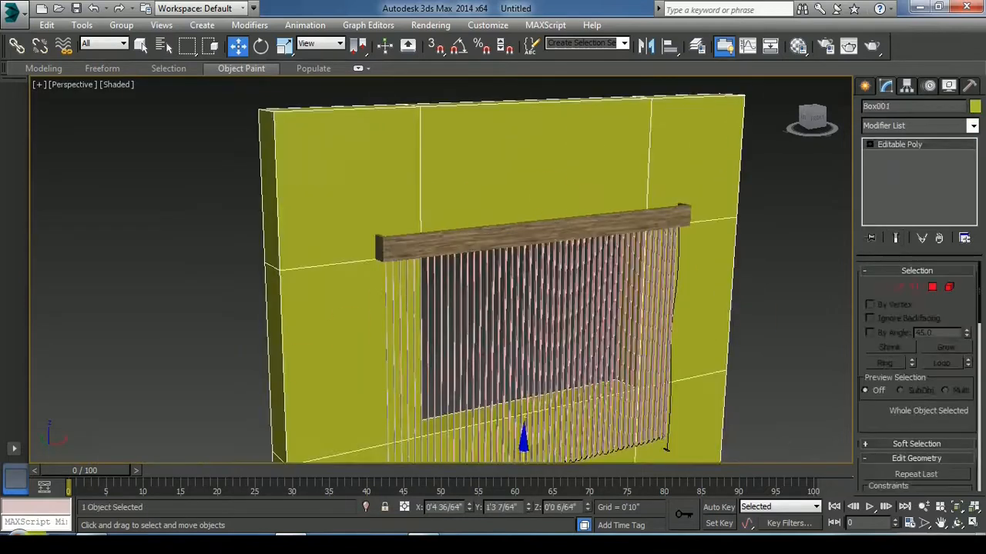
{"action": "left_click", "coordinate": [83, 535]}
{"action": "left_click_drag", "start_coordinate": [268, 215], "coordinate": [435, 166]}
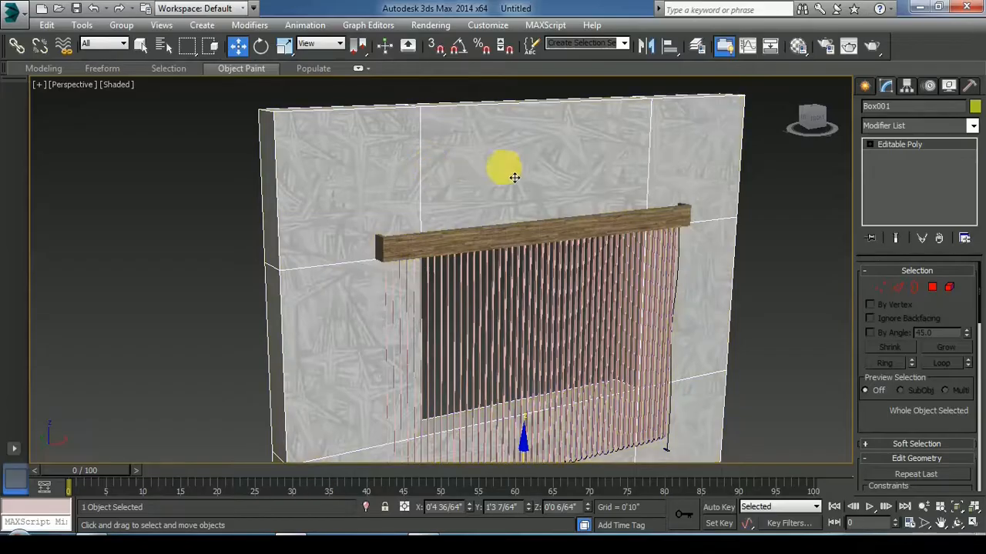
- Examine the textured wall and the complete vertical blind from the front and at an angle, with nothing selected
{"action": "left_click", "coordinate": [813, 118]}
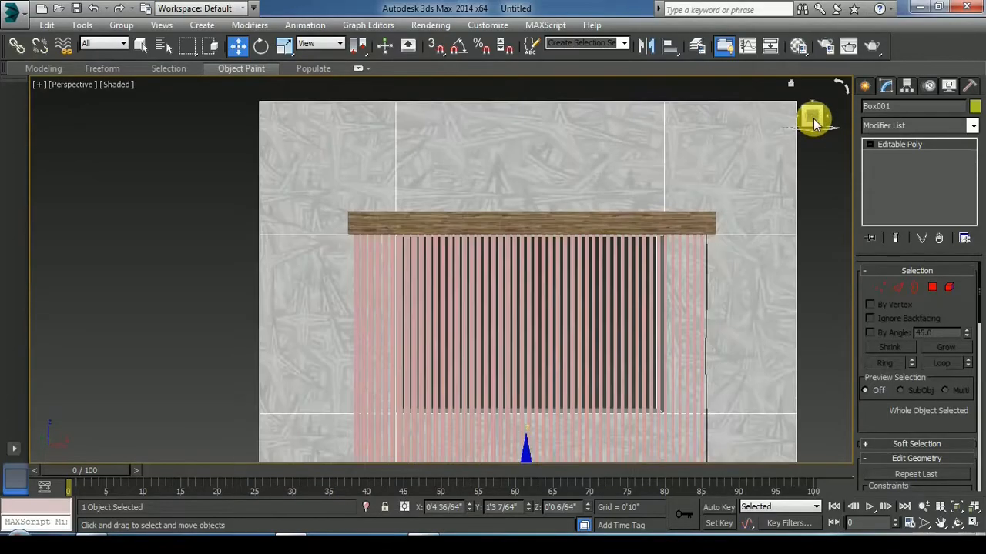
{"action": "middle_click_drag", "start_coordinate": [531, 361], "coordinate": [583, 375], "text": "alt"}
{"action": "scroll", "coordinate": [484, 344], "scroll_direction": "up", "scroll_amount": 3}
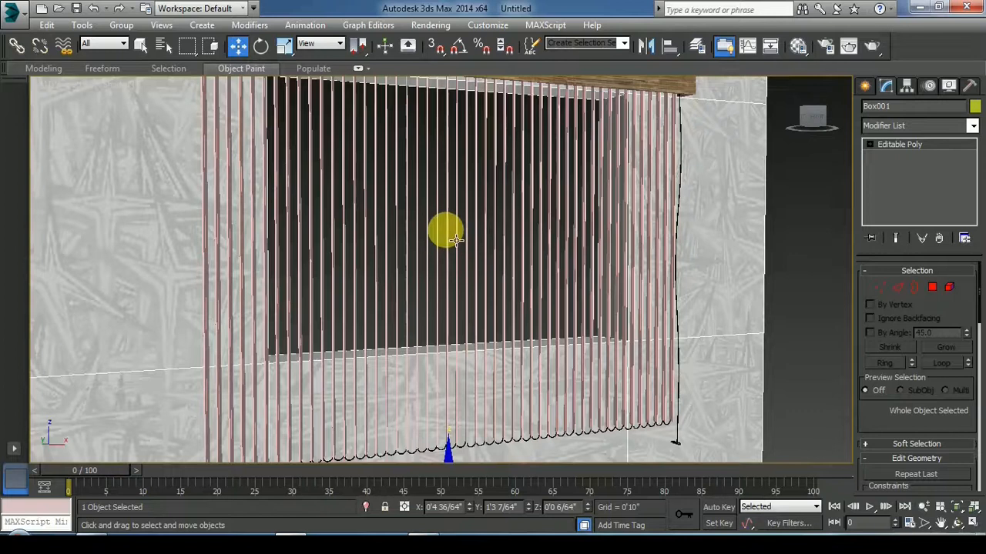
{"action": "scroll", "coordinate": [455, 241], "scroll_direction": "down", "scroll_amount": 5}
{"action": "scroll", "coordinate": [496, 142], "scroll_direction": "up", "scroll_amount": 3}
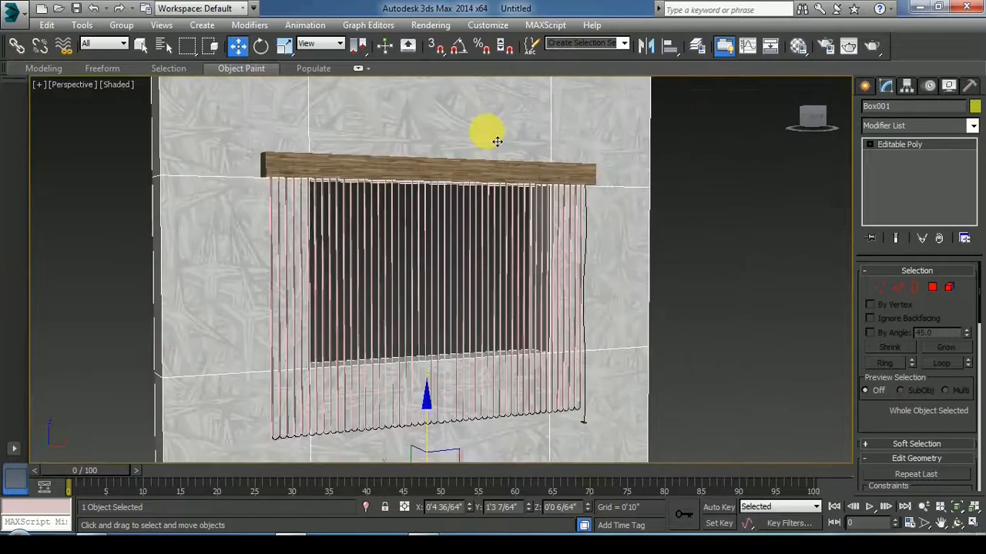
{"action": "scroll", "coordinate": [497, 142], "scroll_direction": "down", "scroll_amount": 3}
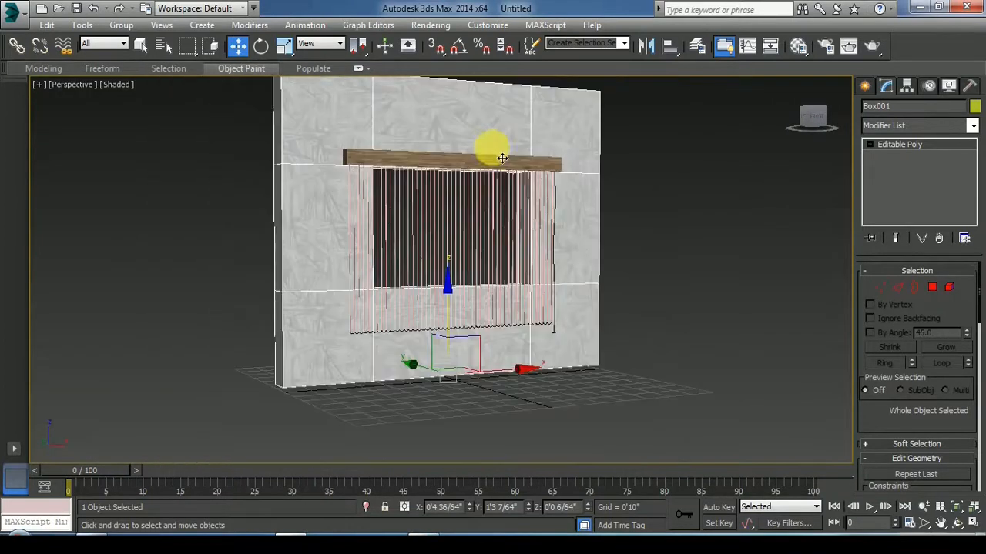
{"action": "left_click", "coordinate": [832, 144]}
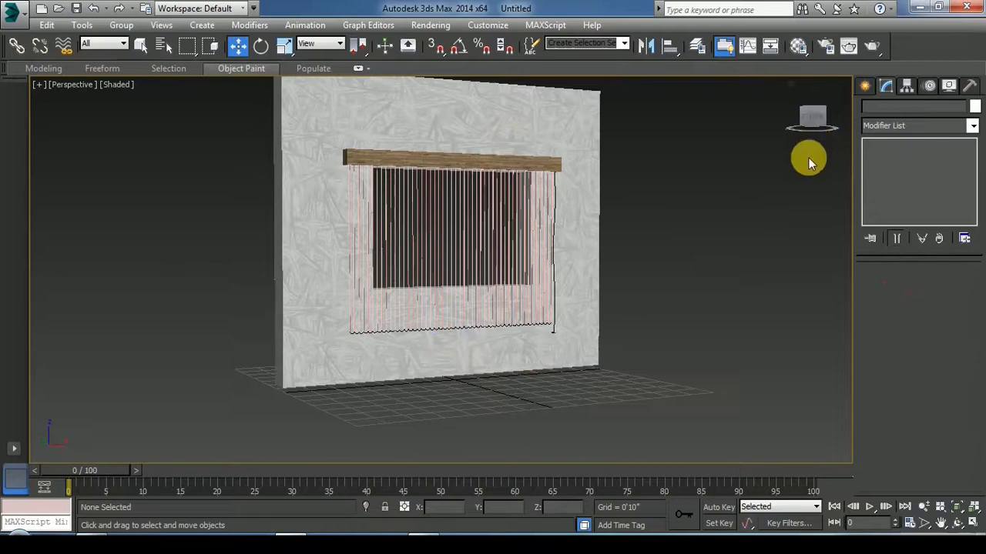
{"action": "scroll", "coordinate": [809, 158], "scroll_direction": "up", "scroll_amount": 2}
{"action": "scroll", "coordinate": [833, 136], "scroll_direction": "down", "scroll_amount": 2}
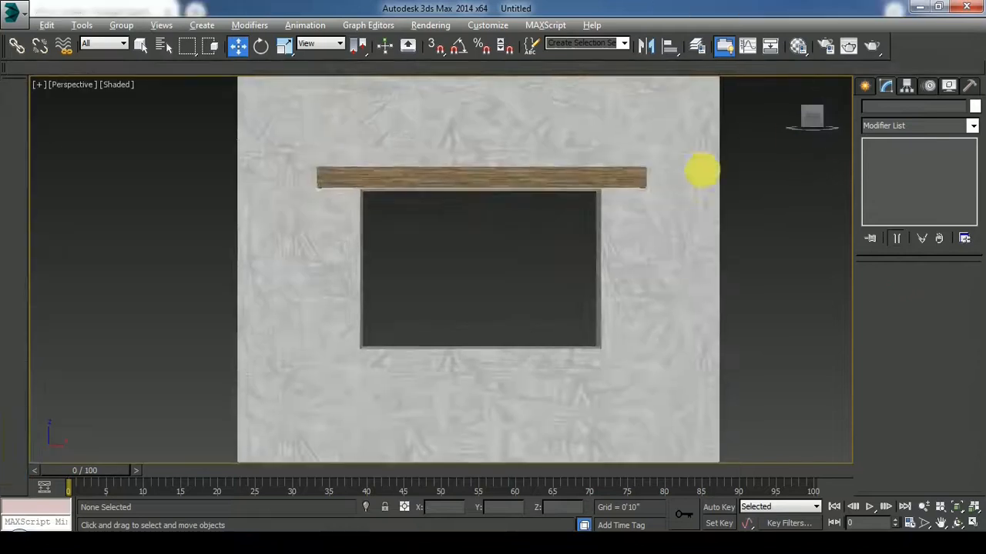
- In the left view, create a cylinder just below the rail in front of the wall, about 63/64" in radius and about 7'0" in height
{"action": "key", "text": "alt+w"}
{"action": "left_click", "coordinate": [605, 194]}
{"action": "key", "text": "alt+w"}
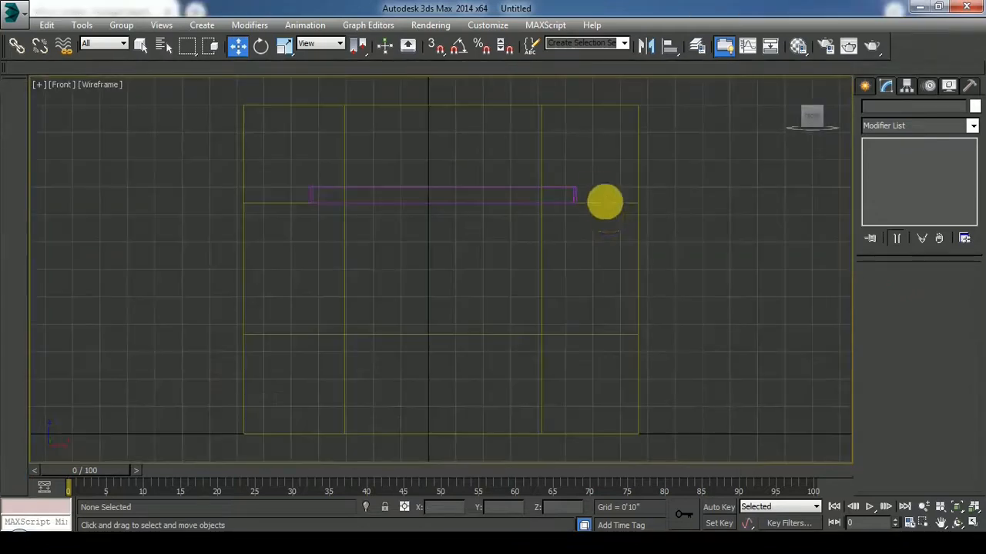
{"action": "key", "text": "alt+w"}
{"action": "left_click", "coordinate": [251, 243]}
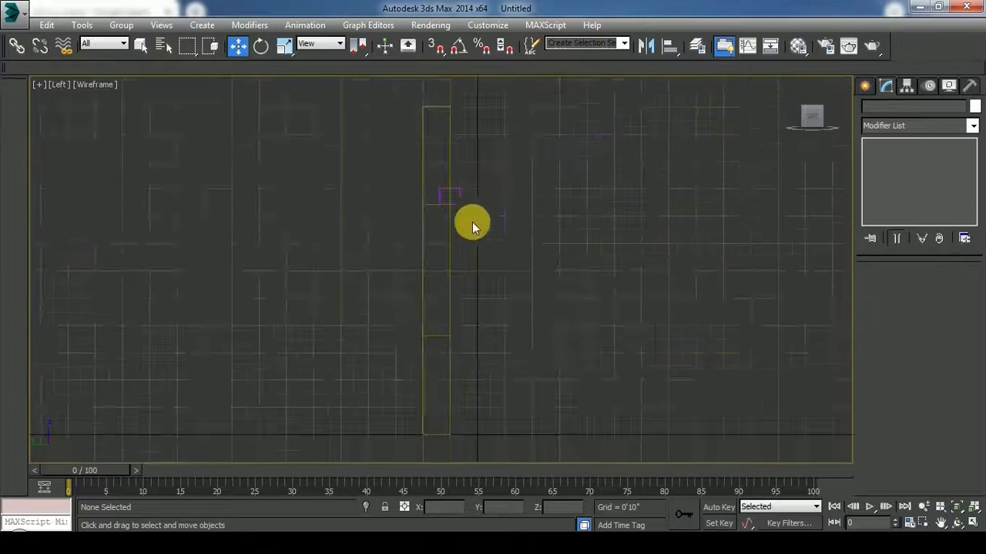
{"action": "scroll", "coordinate": [458, 197], "scroll_direction": "up", "scroll_amount": 5}
{"action": "middle_click_drag", "start_coordinate": [458, 199], "coordinate": [466, 203]}
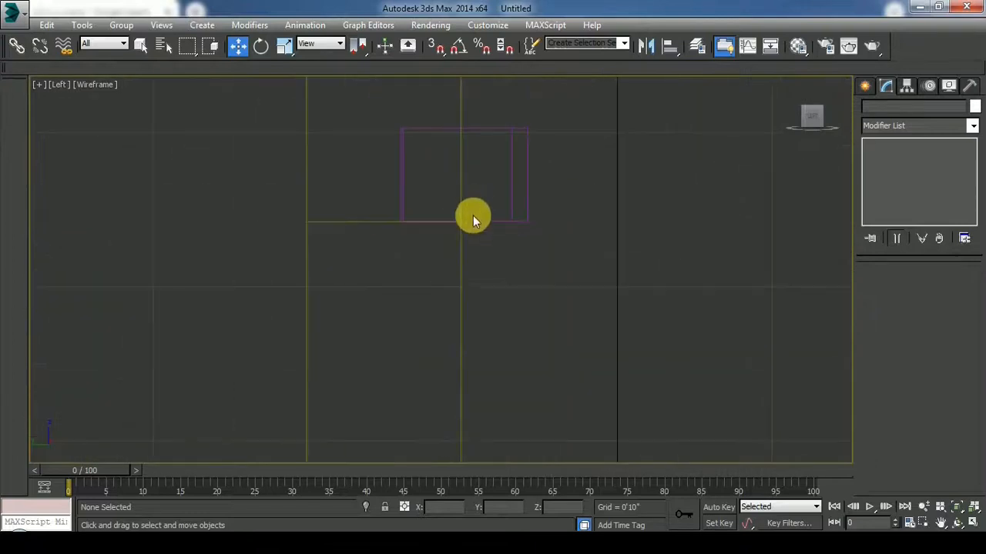
{"action": "left_click", "coordinate": [864, 84]}
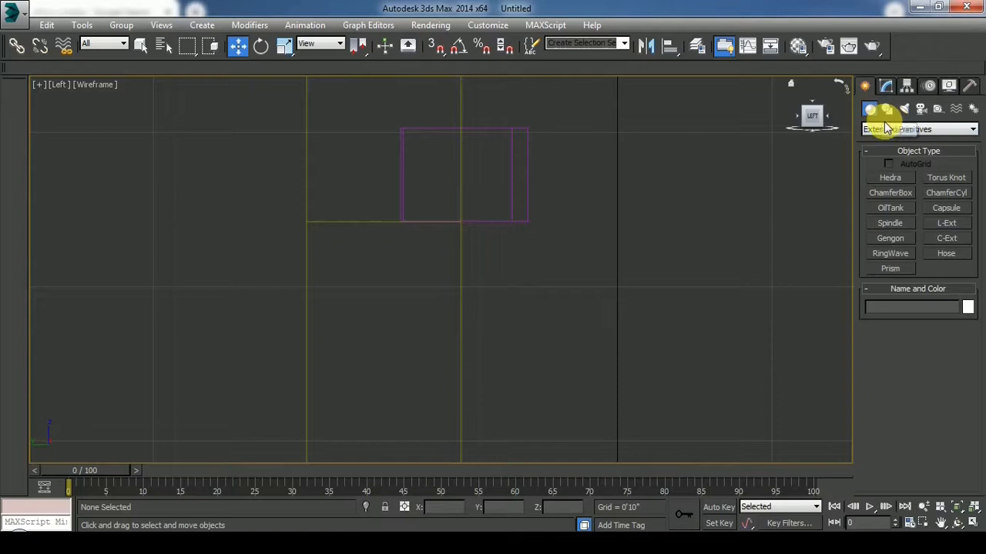
{"action": "left_click", "coordinate": [887, 129]}
{"action": "left_click", "coordinate": [887, 142]}
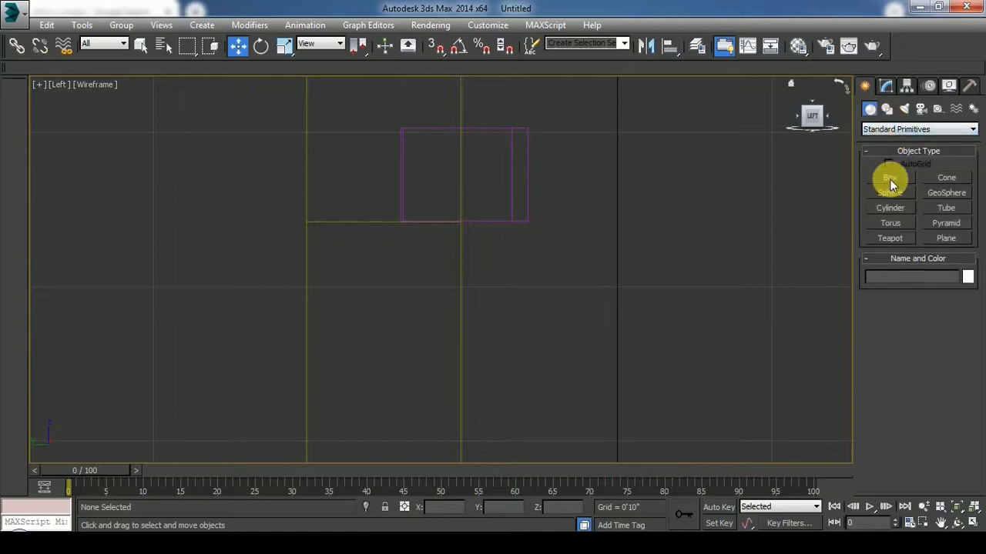
{"action": "left_click", "coordinate": [891, 211]}
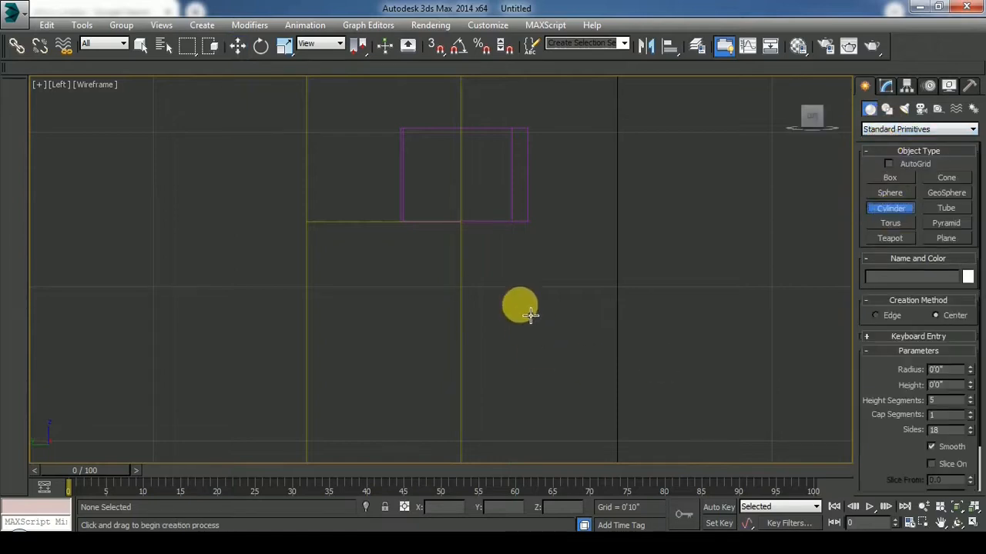
{"action": "left_click_drag", "start_coordinate": [495, 246], "coordinate": [497, 250]}
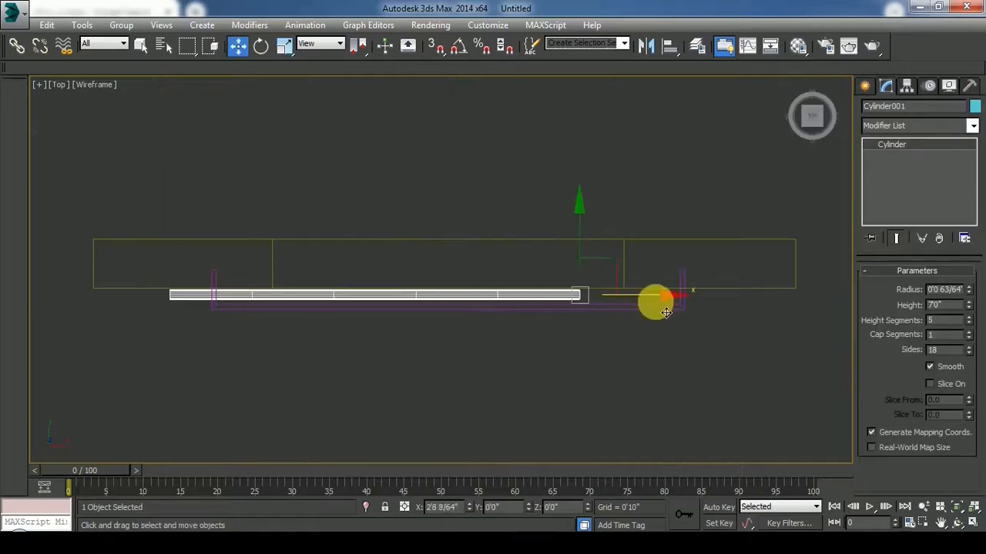
- In the top view, move the cylinder along X between the rail's ends and set its height to 7'4"
{"action": "left_click_drag", "start_coordinate": [664, 311], "coordinate": [745, 345]}
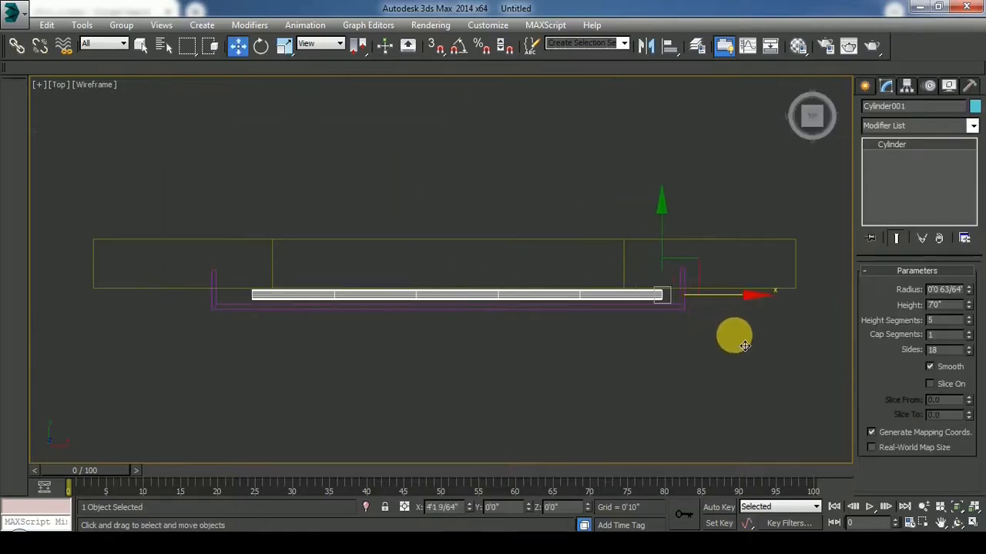
{"action": "left_click", "coordinate": [969, 302]}
{"action": "left_click_drag", "start_coordinate": [735, 294], "coordinate": [744, 310]}
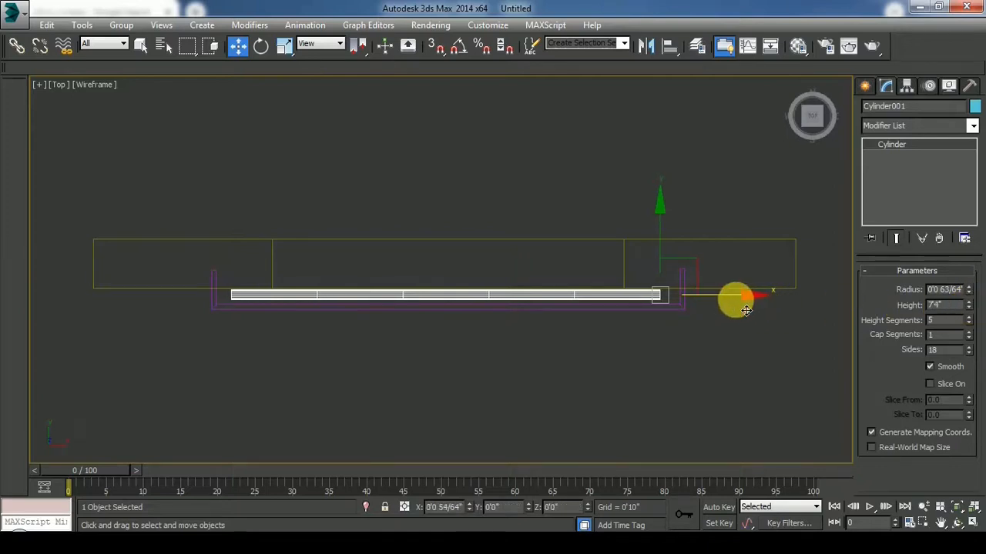
- In the left view, select the cylinder under the rail and set its sides to 31
{"action": "key", "text": "alt+w"}
{"action": "right_click", "coordinate": [343, 322]}
{"action": "key", "text": "alt+w"}
{"action": "left_click", "coordinate": [490, 223]}
{"action": "scroll", "coordinate": [491, 223], "scroll_direction": "up", "scroll_amount": 5}
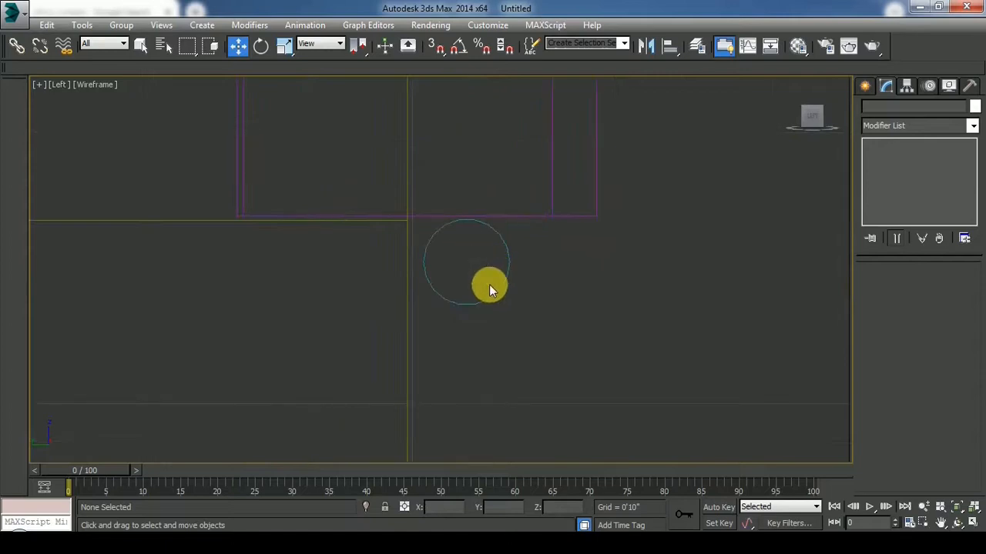
{"action": "left_click", "coordinate": [473, 266]}
{"action": "scroll", "coordinate": [476, 224], "scroll_direction": "up", "scroll_amount": 5}
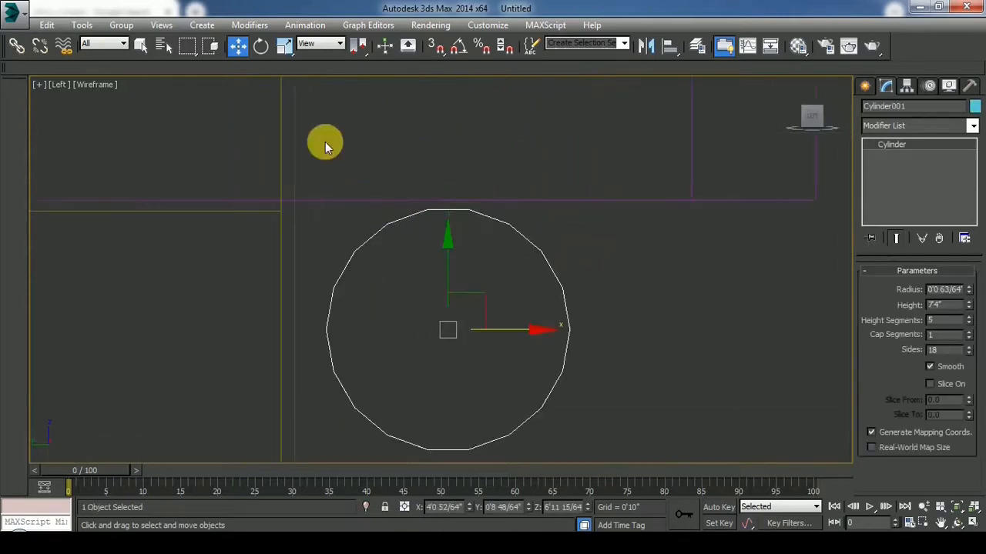
{"action": "key", "text": "e"}
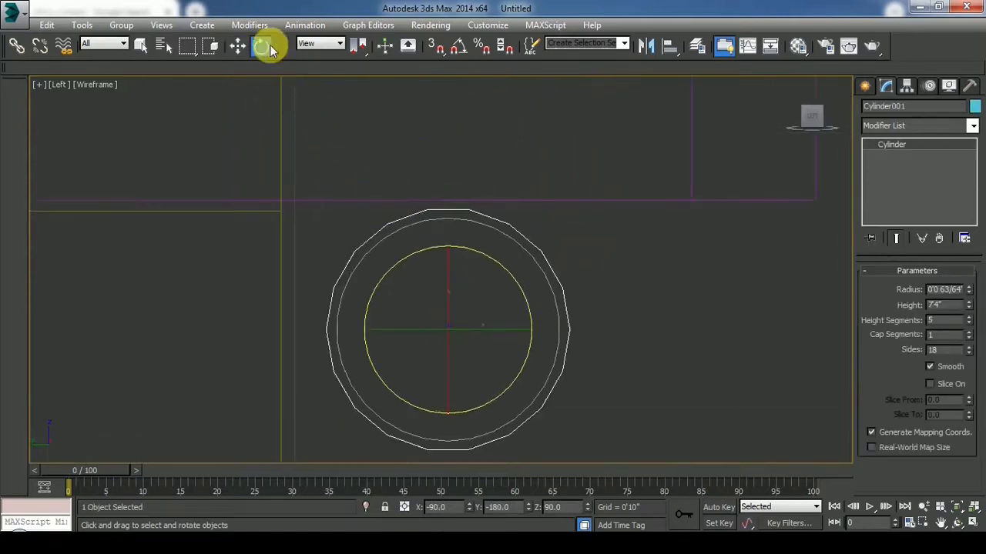
{"action": "key", "text": "r"}
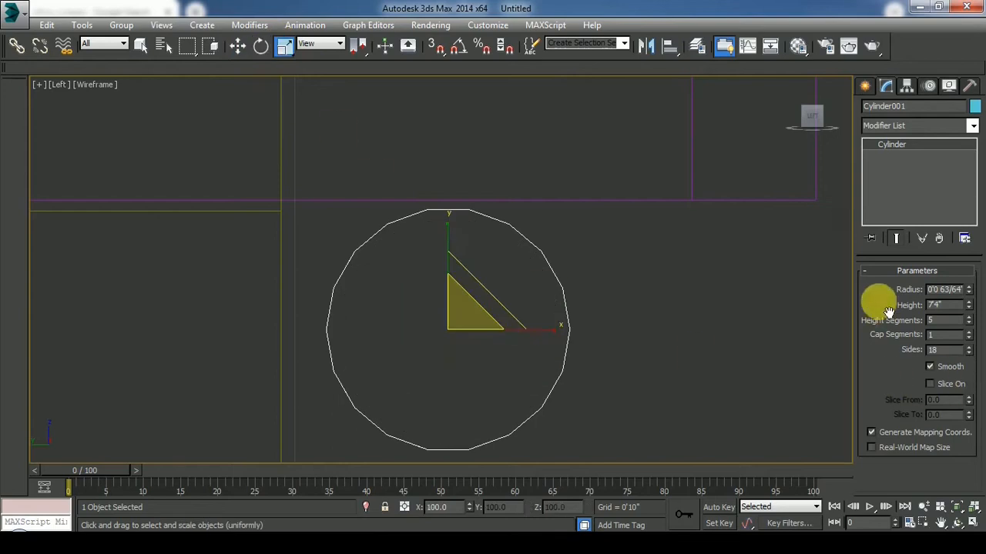
{"action": "double_click", "coordinate": [969, 348]}
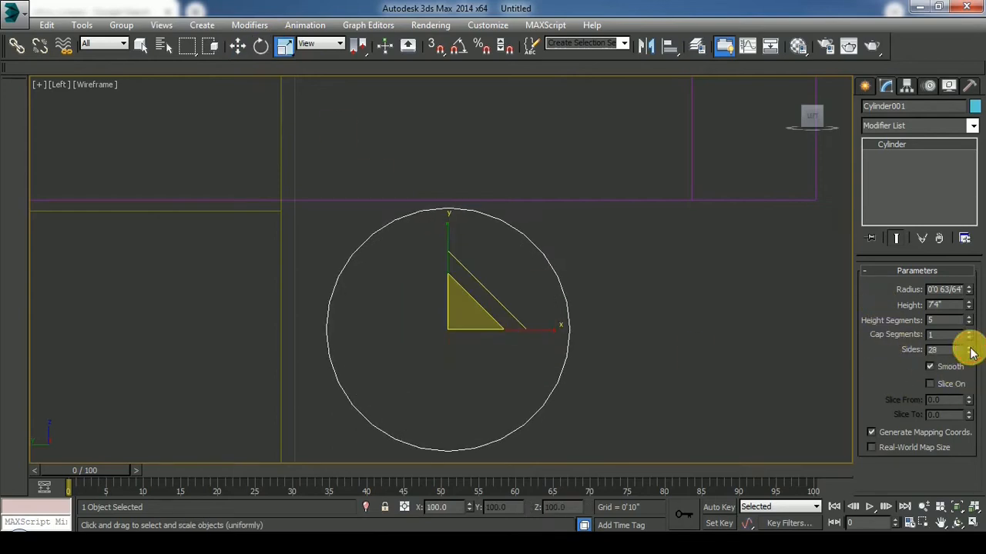
- In the left view, scale the cylinder vertically to about 34% to form a slat profile and rotate it to a steep tilt
{"action": "left_click_drag", "start_coordinate": [456, 228], "coordinate": [439, 317]}
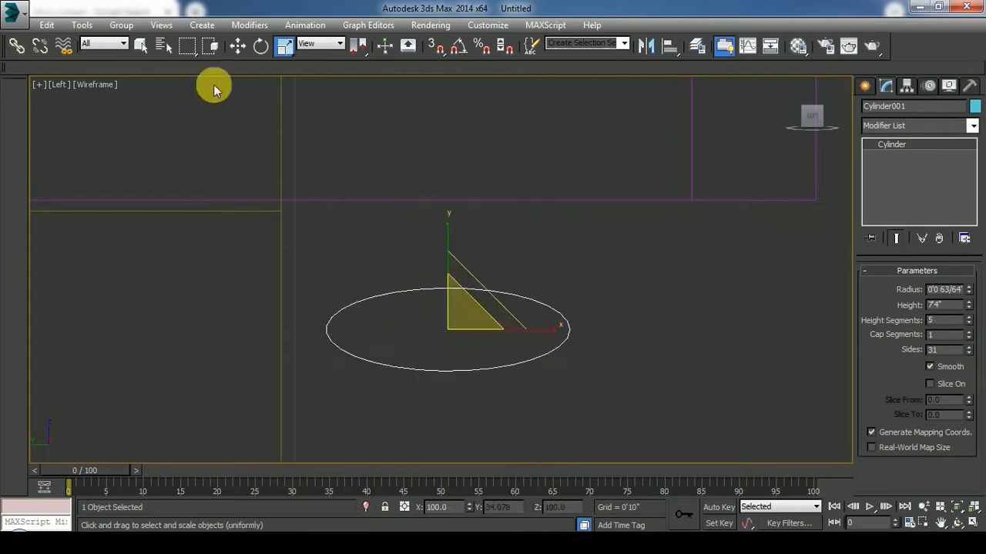
{"action": "left_click", "coordinate": [236, 51]}
{"action": "left_click_drag", "start_coordinate": [520, 275], "coordinate": [521, 255]}
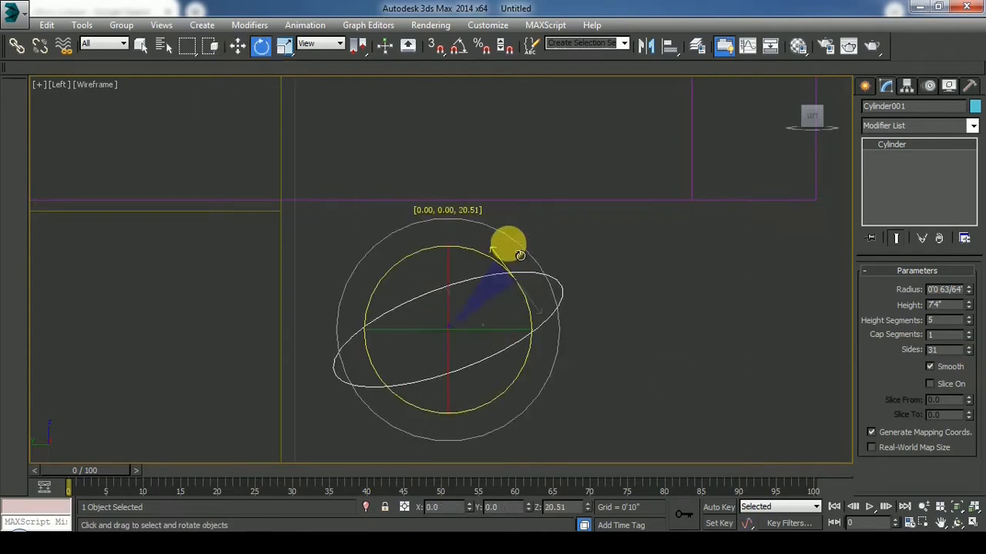
{"action": "left_click", "coordinate": [243, 50]}
{"action": "scroll", "coordinate": [437, 319], "scroll_direction": "up", "scroll_amount": 4}
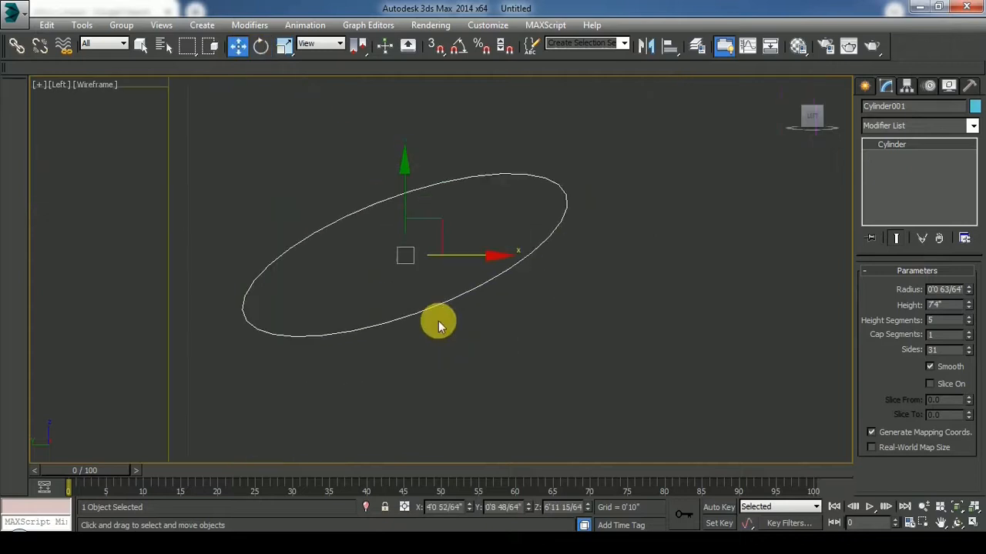
{"action": "scroll", "coordinate": [449, 316], "scroll_direction": "down", "scroll_amount": 2}
{"action": "key", "text": "e"}
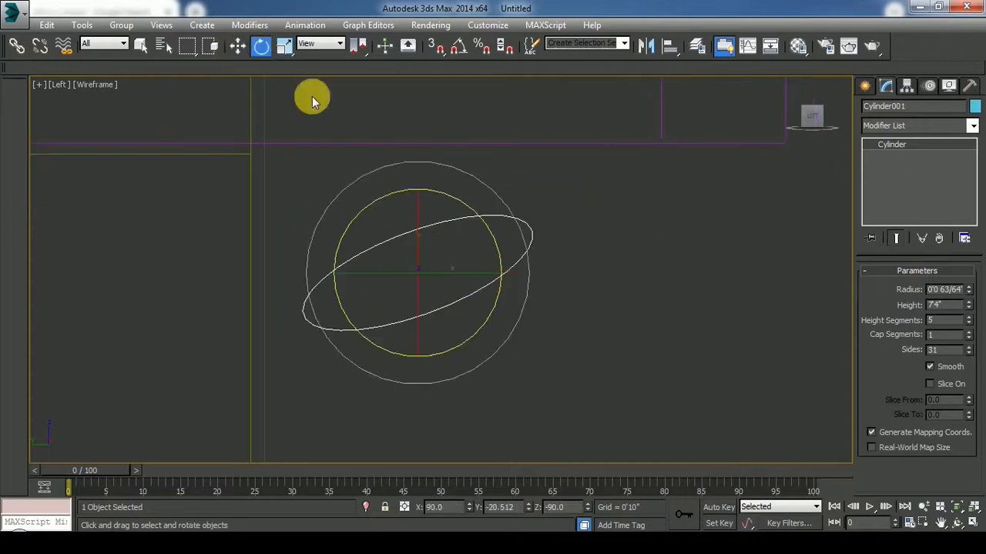
{"action": "left_click_drag", "start_coordinate": [457, 210], "coordinate": [516, 472]}
- Copy the tilted slat downward into a stacked column under the rail, and copy its lowest three slats further down to extend the blind
{"action": "left_click", "coordinate": [238, 46]}
{"action": "left_click_drag", "start_coordinate": [409, 165], "coordinate": [432, 231]}
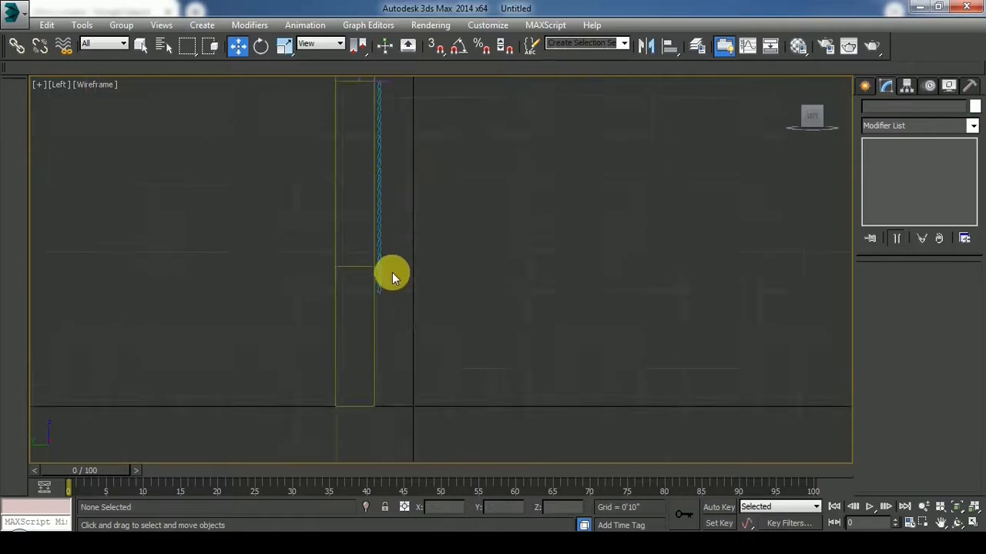
{"action": "scroll", "coordinate": [385, 267], "scroll_direction": "up", "scroll_amount": 5}
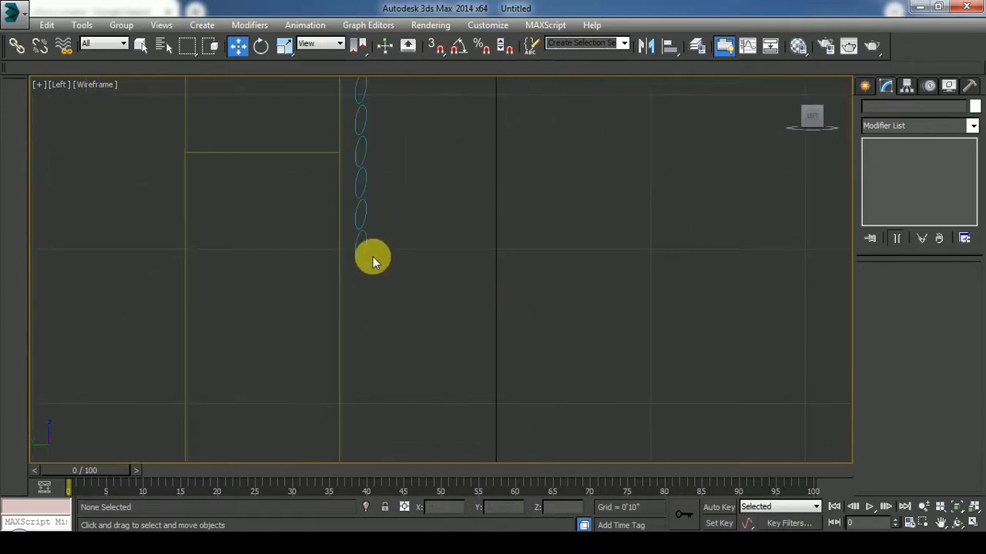
{"action": "left_click_drag", "start_coordinate": [373, 183], "coordinate": [359, 264]}
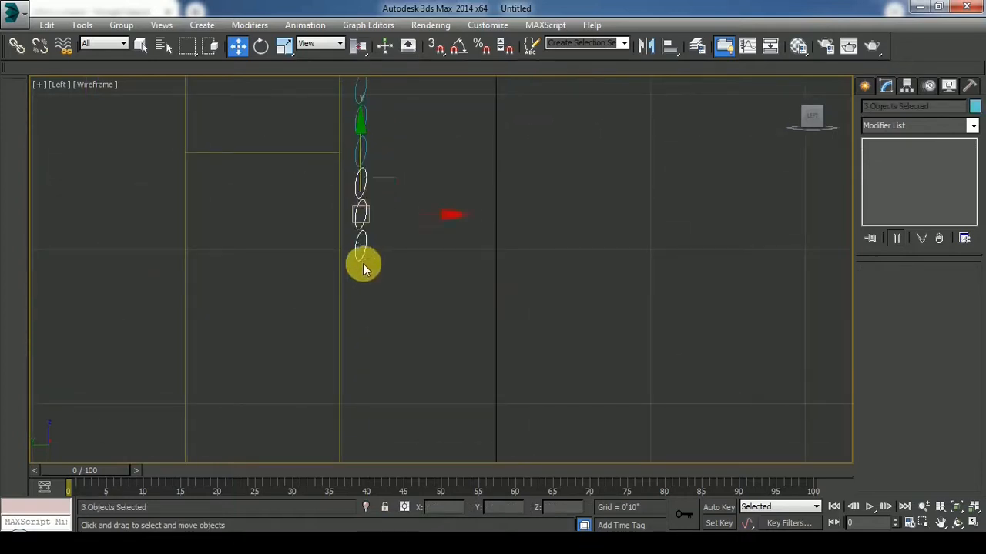
{"action": "left_click_drag", "start_coordinate": [372, 148], "coordinate": [384, 238]}
{"action": "left_click", "coordinate": [490, 333]}
{"action": "left_click", "coordinate": [428, 340]}
- In the front view, draw a non-rendered vertical line about 5'6" long from the rail past the lowest slat, near the blind's left end
{"action": "scroll", "coordinate": [368, 291], "scroll_direction": "up", "scroll_amount": 4}
{"action": "left_click", "coordinate": [370, 296]}
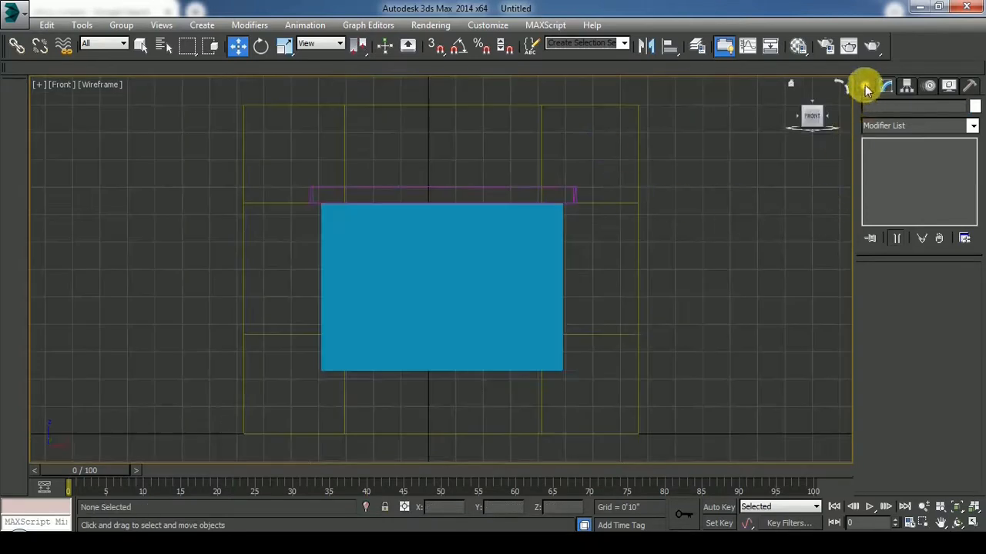
{"action": "left_click", "coordinate": [864, 86]}
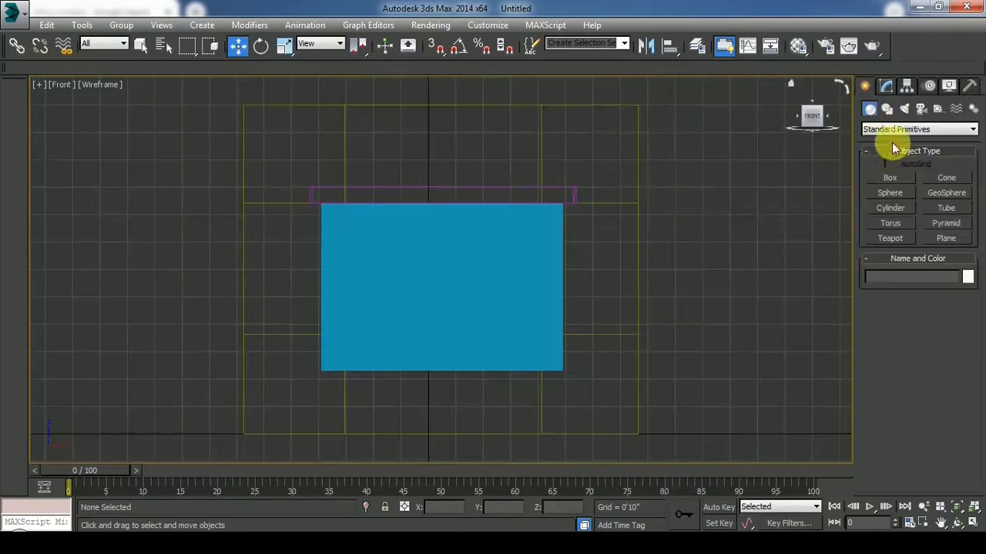
{"action": "left_click", "coordinate": [886, 109]}
{"action": "left_click", "coordinate": [891, 189]}
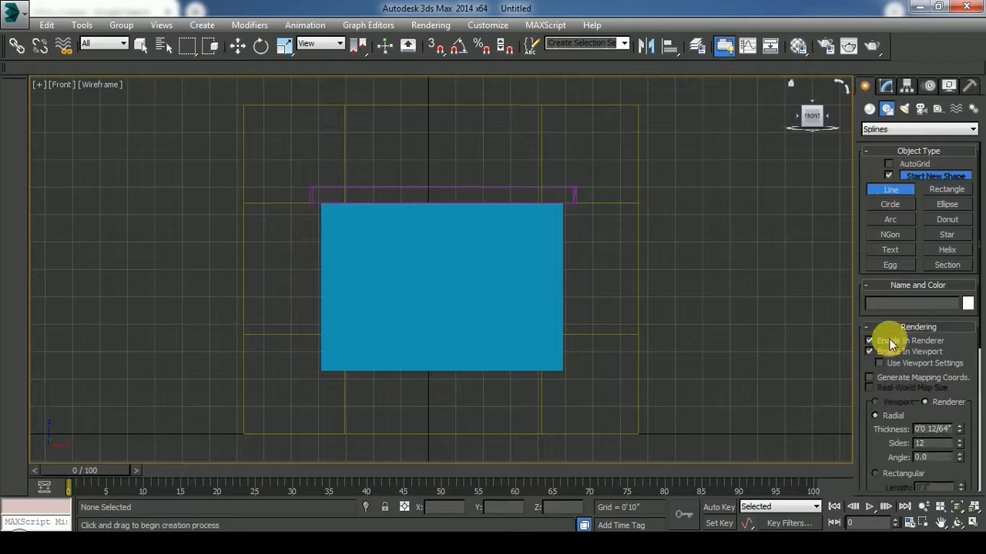
{"action": "left_click", "coordinate": [869, 352]}
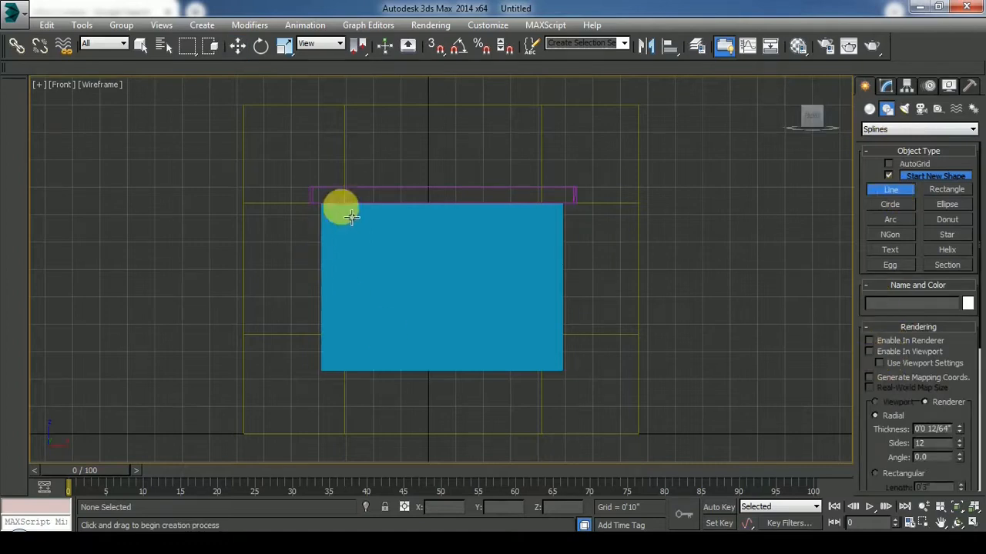
{"action": "left_click", "coordinate": [341, 195]}
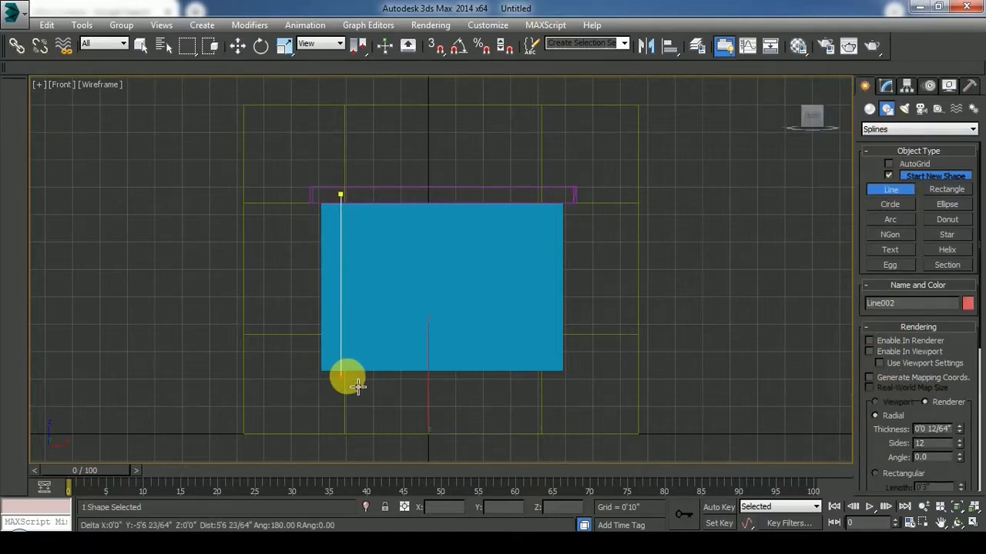
{"action": "left_click", "coordinate": [343, 380]}
{"action": "right_click", "coordinate": [346, 386]}
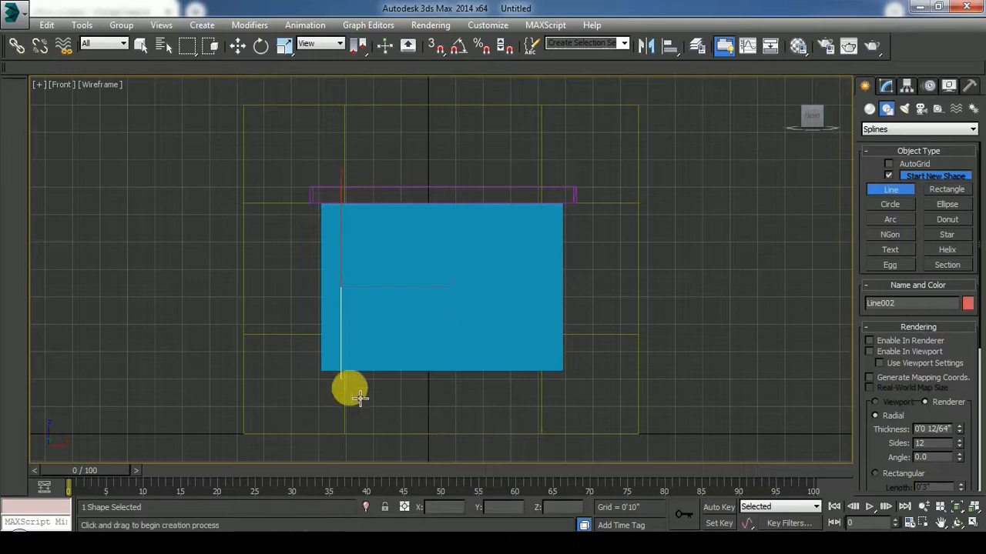
- In the top view, move the cord line along Y until it sits in the middle of the slats
{"action": "left_click", "coordinate": [237, 48]}
{"action": "key", "text": "alt+w"}
{"action": "key", "text": "alt+w"}
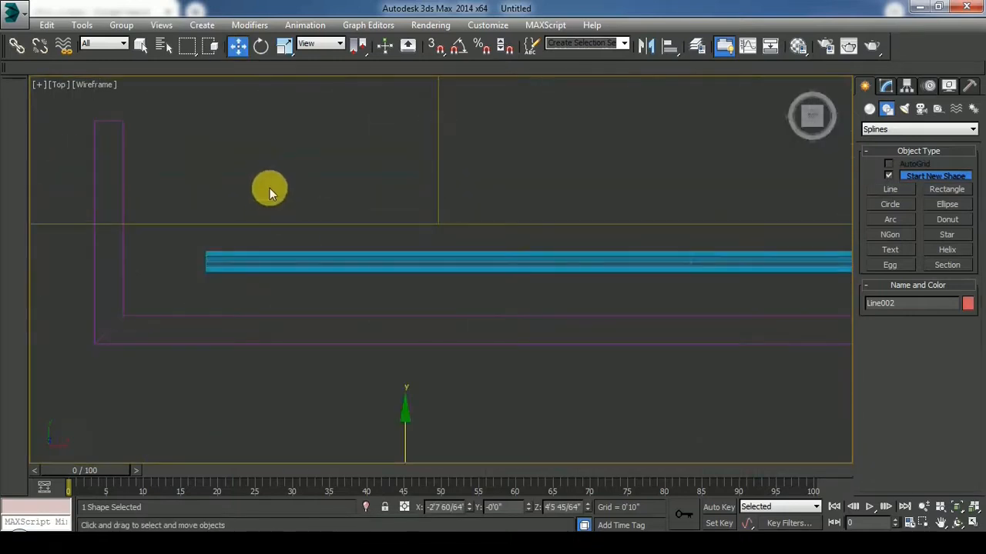
{"action": "left_click_drag", "start_coordinate": [403, 447], "coordinate": [406, 286]}
{"action": "scroll", "coordinate": [401, 271], "scroll_direction": "up", "scroll_amount": 5}
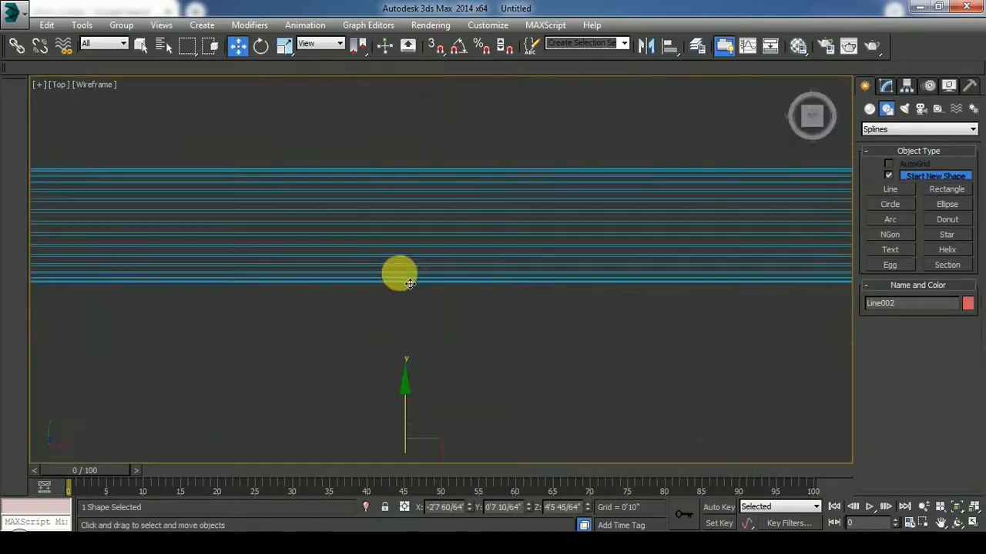
{"action": "left_click_drag", "start_coordinate": [405, 398], "coordinate": [432, 166]}
- Enable the cord line's thickness in both the renderer and the viewport
{"action": "left_click", "coordinate": [886, 93]}
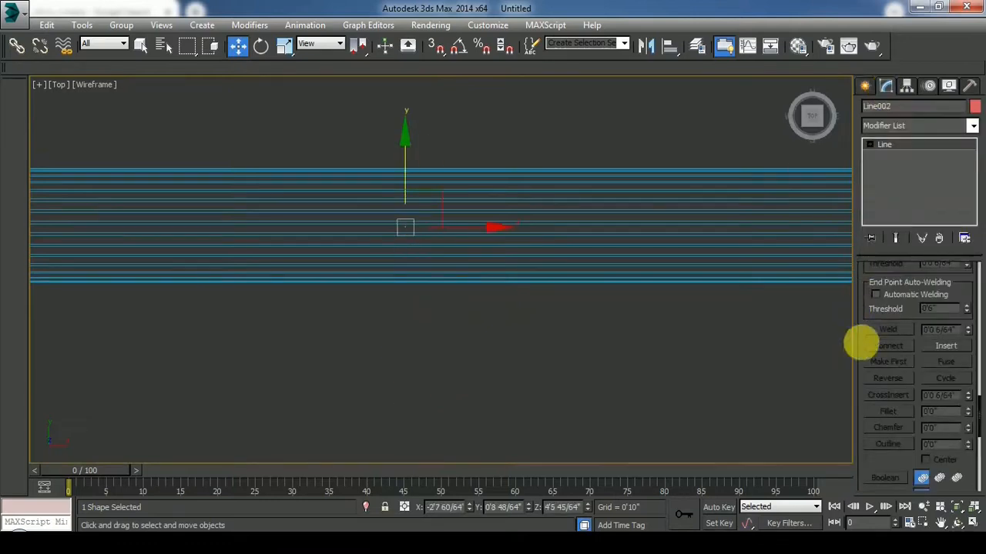
{"action": "left_click_drag", "start_coordinate": [865, 345], "coordinate": [884, 481]}
{"action": "left_click_drag", "start_coordinate": [915, 278], "coordinate": [928, 320]}
{"action": "scroll", "coordinate": [928, 321], "scroll_direction": "up", "scroll_amount": 10}
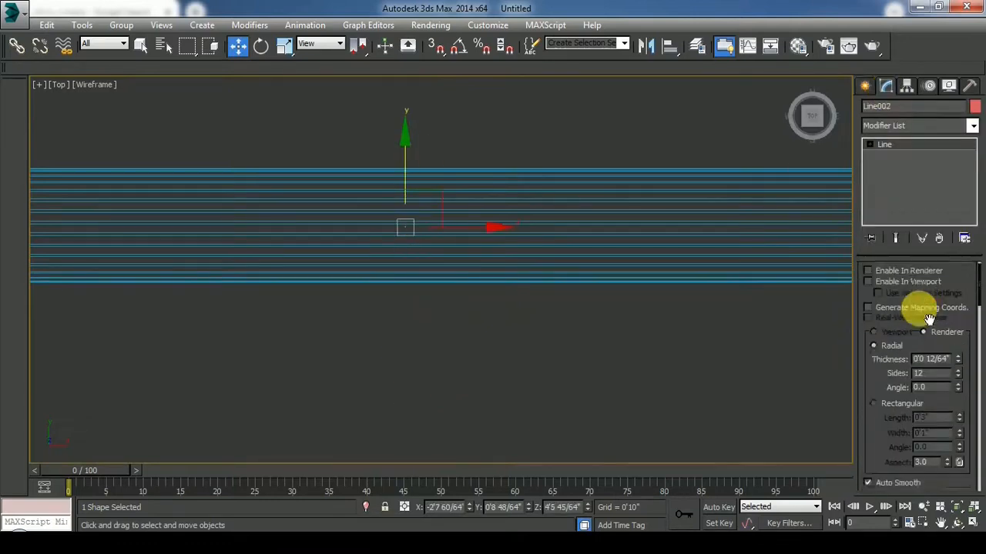
{"action": "left_click", "coordinate": [882, 293]}
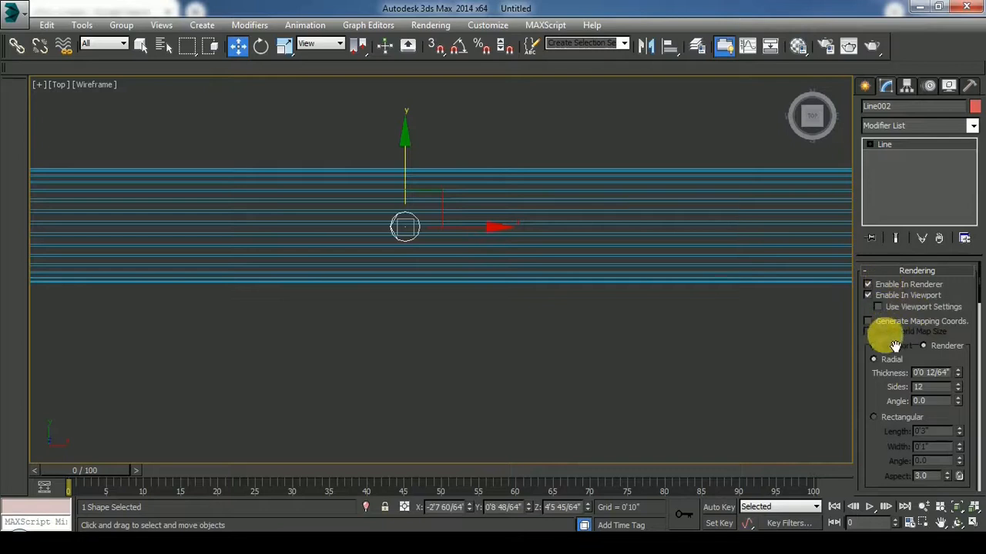
- Check the cord against the slats in perspective, then select it and increase its radial thickness
{"action": "key", "text": "alt+w"}
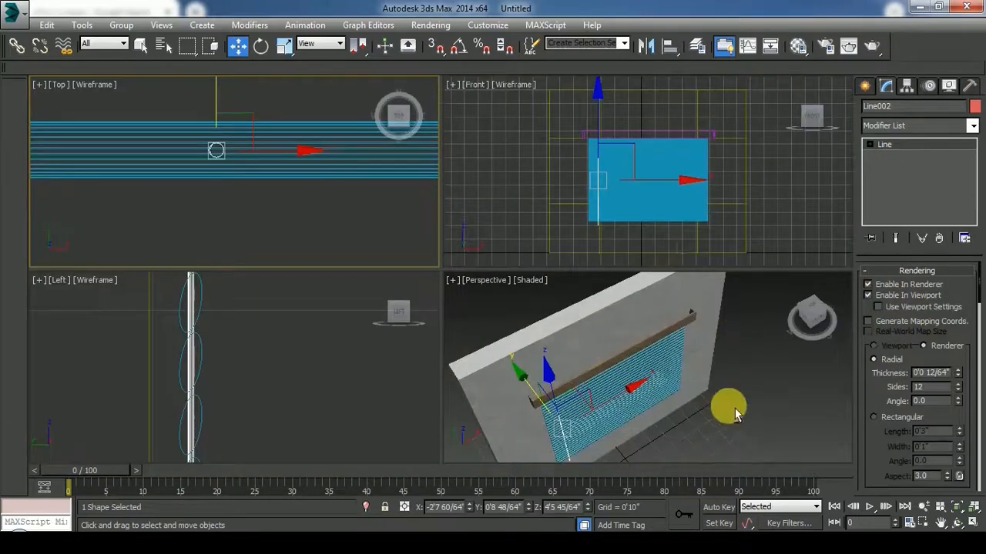
{"action": "key", "text": "alt+w"}
{"action": "left_click", "coordinate": [700, 303]}
{"action": "scroll", "coordinate": [286, 411], "scroll_direction": "up", "scroll_amount": 5}
{"action": "scroll", "coordinate": [533, 317], "scroll_direction": "down", "scroll_amount": 2}
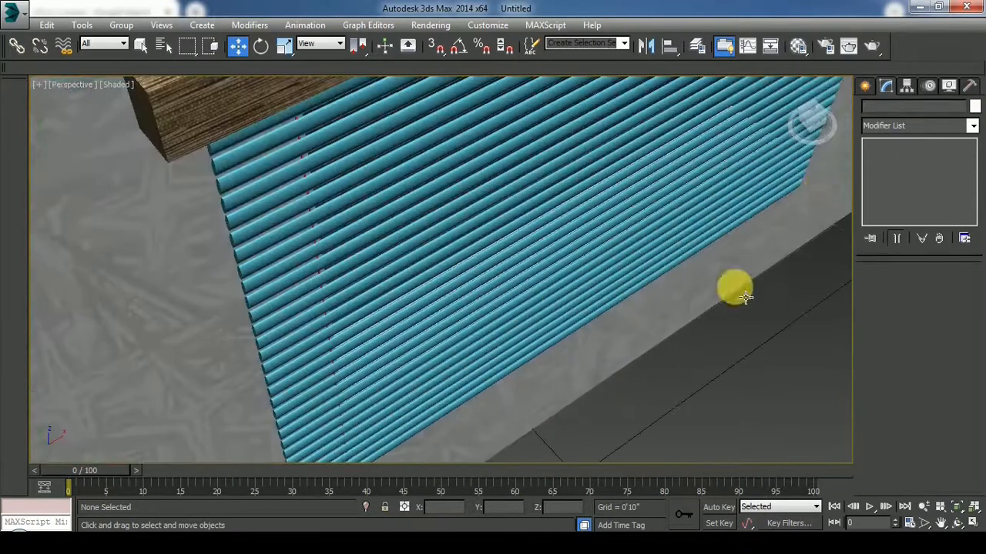
{"action": "left_click_drag", "start_coordinate": [818, 123], "coordinate": [813, 92]}
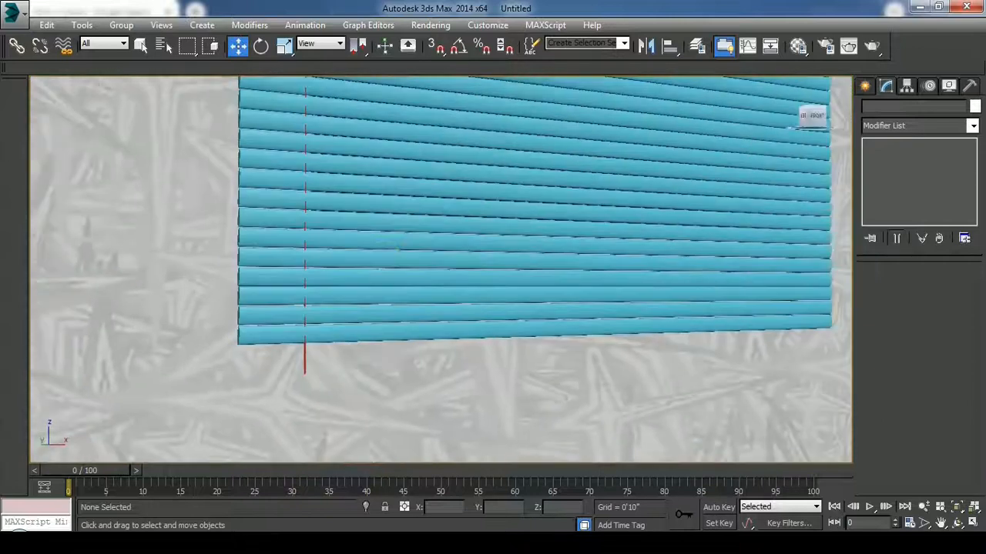
{"action": "scroll", "coordinate": [300, 237], "scroll_direction": "up", "scroll_amount": 2}
{"action": "scroll", "coordinate": [378, 296], "scroll_direction": "down", "scroll_amount": 2}
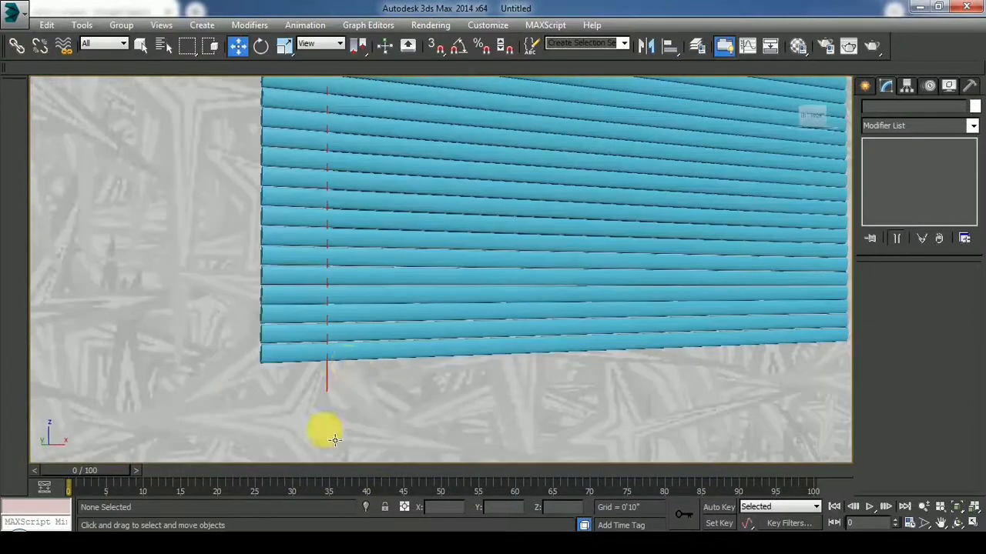
{"action": "scroll", "coordinate": [337, 425], "scroll_direction": "up", "scroll_amount": 4}
{"action": "scroll", "coordinate": [337, 425], "scroll_direction": "down", "scroll_amount": 2}
{"action": "left_click", "coordinate": [335, 247]}
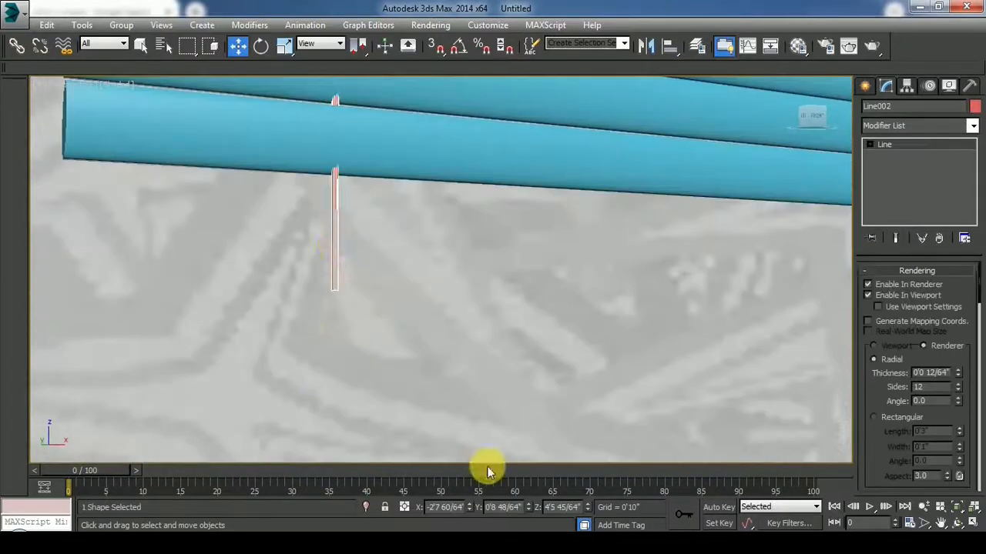
{"action": "scroll", "coordinate": [493, 347], "scroll_direction": "down", "scroll_amount": 2}
{"action": "left_click_drag", "start_coordinate": [960, 375], "coordinate": [967, 362]}
- In the top view, create a sphere centred on the cord and slightly wider than it
{"action": "scroll", "coordinate": [113, 285], "scroll_direction": "down", "scroll_amount": 1}
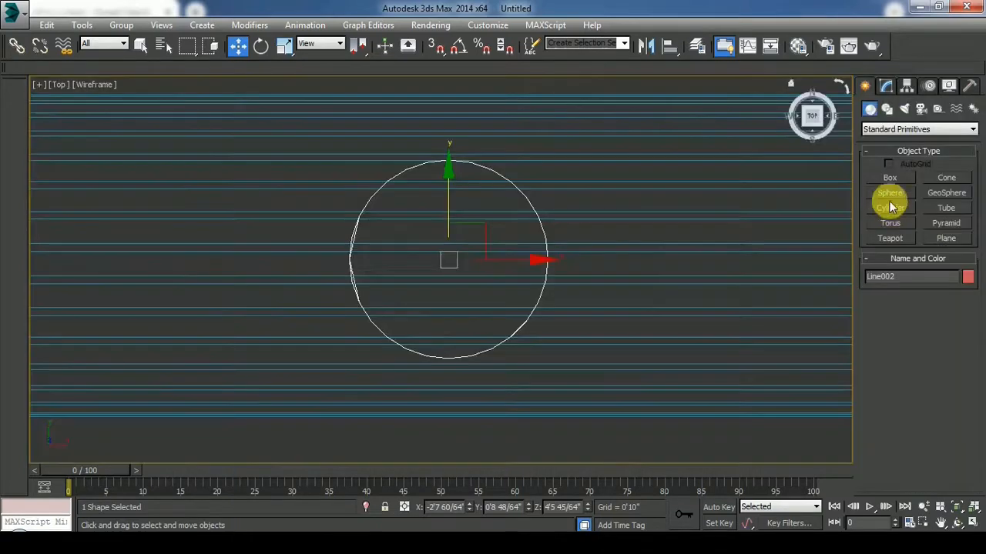
{"action": "left_click", "coordinate": [889, 206]}
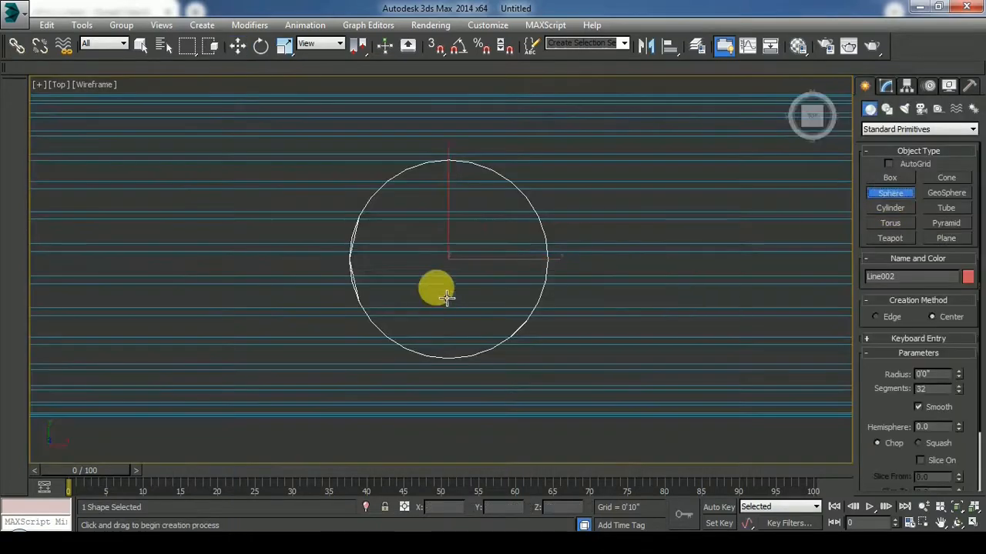
{"action": "left_click_drag", "start_coordinate": [459, 267], "coordinate": [545, 375]}
{"action": "left_click", "coordinate": [241, 49]}
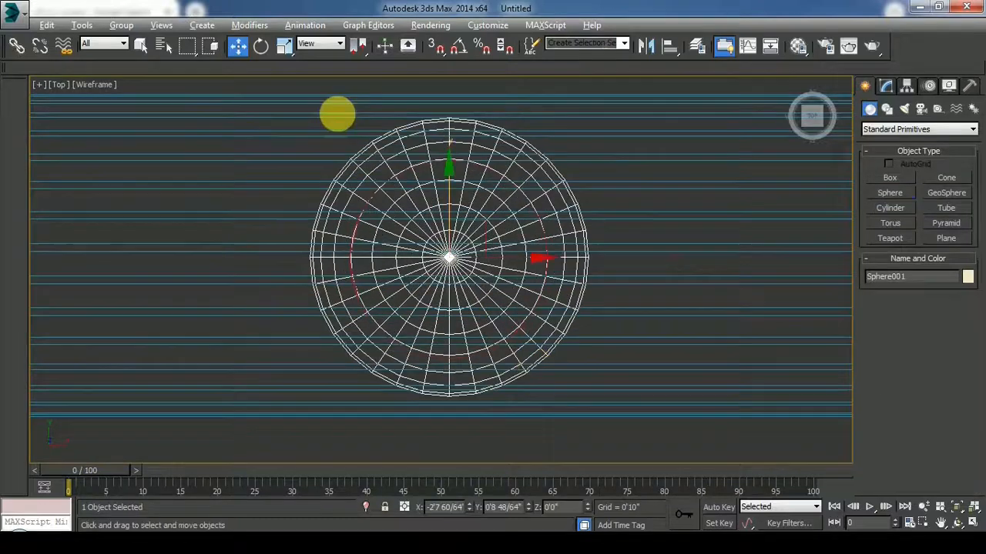
- Raise the sphere along Z to the cord's lower end, at a height of about 1'7 62/64"
{"action": "key", "text": "alt+w"}
{"action": "right_click", "coordinate": [550, 218]}
{"action": "key", "text": "alt+w"}
{"action": "left_click_drag", "start_coordinate": [341, 360], "coordinate": [347, 313]}
{"action": "scroll", "coordinate": [344, 380], "scroll_direction": "up", "scroll_amount": 6}
{"action": "scroll", "coordinate": [354, 388], "scroll_direction": "down", "scroll_amount": 6}
{"action": "left_click_drag", "start_coordinate": [344, 403], "coordinate": [398, 152]}
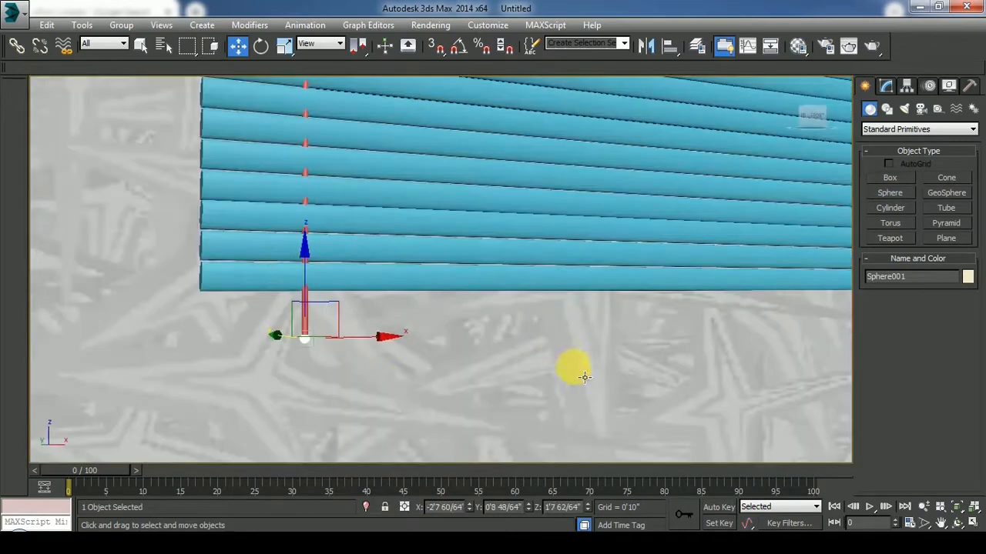
- Scale the sphere uniformly to about 352.5% and check its size against the cord in perspective
{"action": "key", "text": "alt+w"}
{"action": "left_click", "coordinate": [265, 162]}
{"action": "key", "text": "alt+w"}
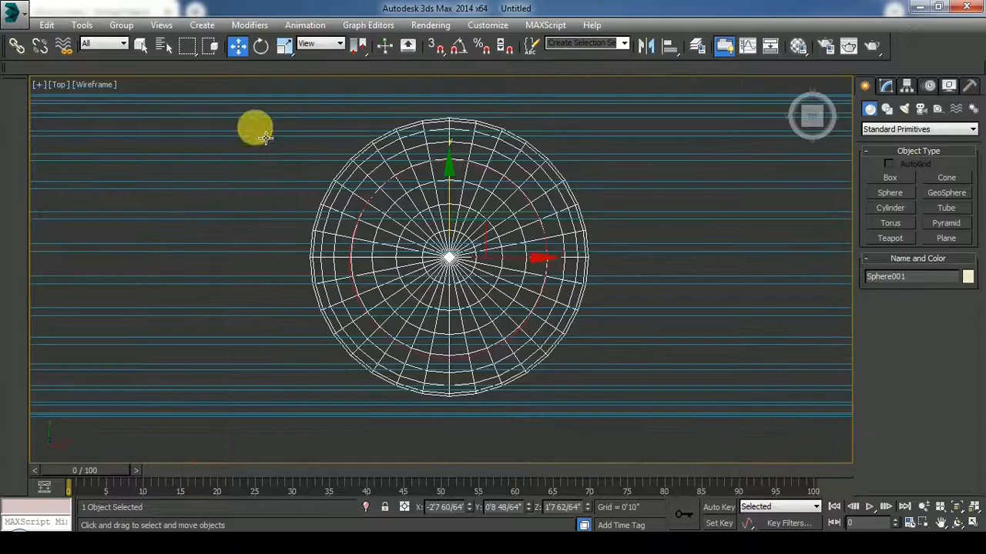
{"action": "left_click", "coordinate": [280, 48]}
{"action": "left_click_drag", "start_coordinate": [451, 235], "coordinate": [528, 231]}
{"action": "key", "text": "alt+w"}
{"action": "key", "text": "alt+w"}
{"action": "left_click", "coordinate": [521, 383]}
{"action": "scroll", "coordinate": [348, 308], "scroll_direction": "down", "scroll_amount": 3}
{"action": "scroll", "coordinate": [315, 328], "scroll_direction": "up", "scroll_amount": 5}
{"action": "left_click", "coordinate": [359, 356]}
{"action": "scroll", "coordinate": [309, 342], "scroll_direction": "down", "scroll_amount": 3}
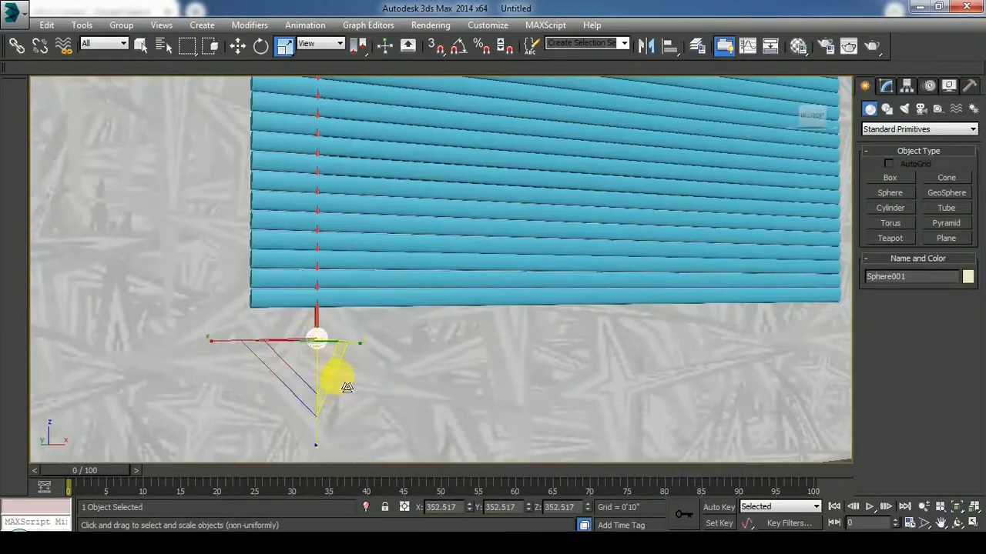
- In the left view, flatten the sphere at the cord's end vertically to about 44% of its height
{"action": "scroll", "coordinate": [347, 388], "scroll_direction": "up", "scroll_amount": 2}
{"action": "key", "text": "alt+w"}
{"action": "right_click", "coordinate": [347, 387]}
{"action": "key", "text": "alt+w"}
{"action": "left_click", "coordinate": [478, 207]}
{"action": "scroll", "coordinate": [367, 158], "scroll_direction": "down", "scroll_amount": 6}
{"action": "scroll", "coordinate": [361, 219], "scroll_direction": "up", "scroll_amount": 5}
{"action": "left_click", "coordinate": [373, 230]}
{"action": "scroll", "coordinate": [415, 149], "scroll_direction": "up", "scroll_amount": 5}
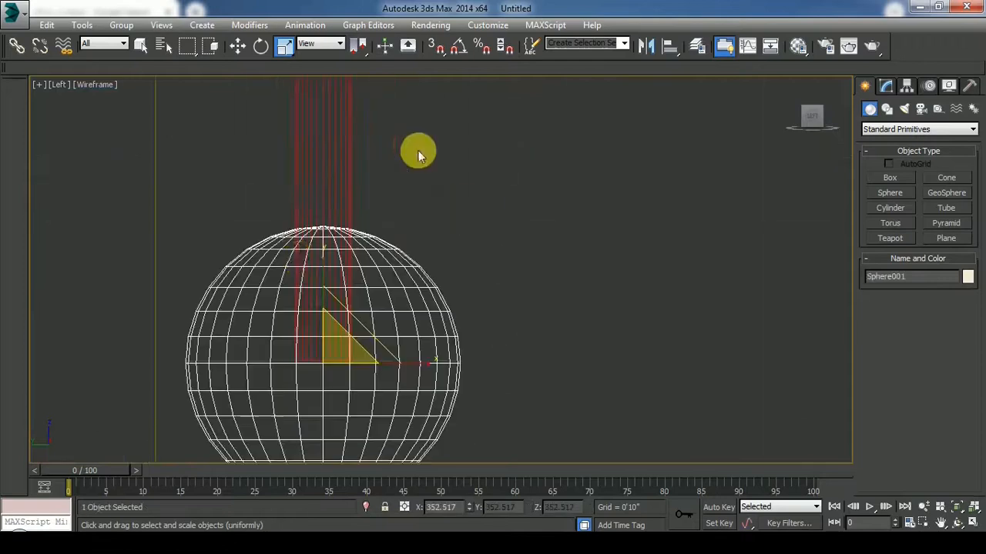
{"action": "left_click_drag", "start_coordinate": [330, 276], "coordinate": [334, 334]}
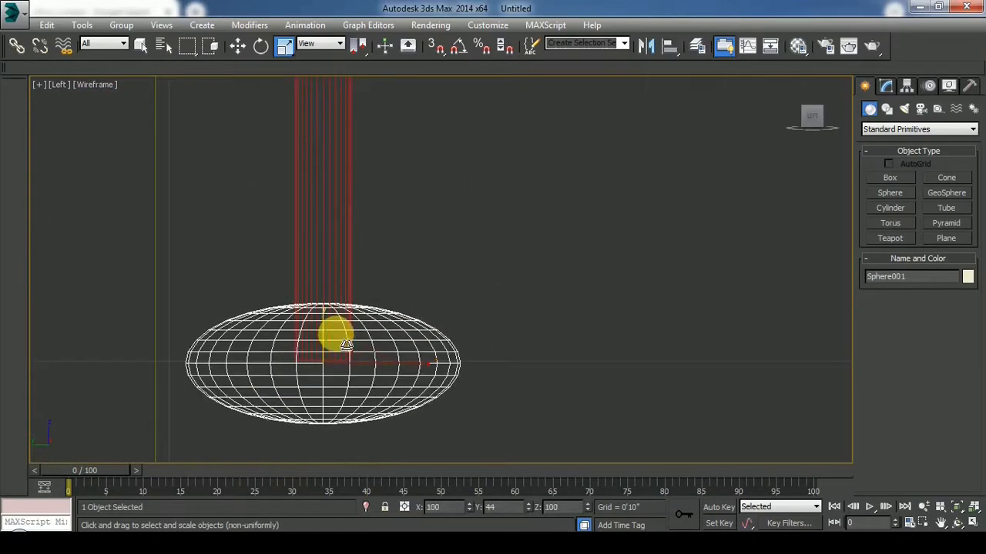
- Narrow the flattened sphere horizontally in the left view to a scale of about 197.7% and check its shape in perspective
{"action": "left_click", "coordinate": [261, 46]}
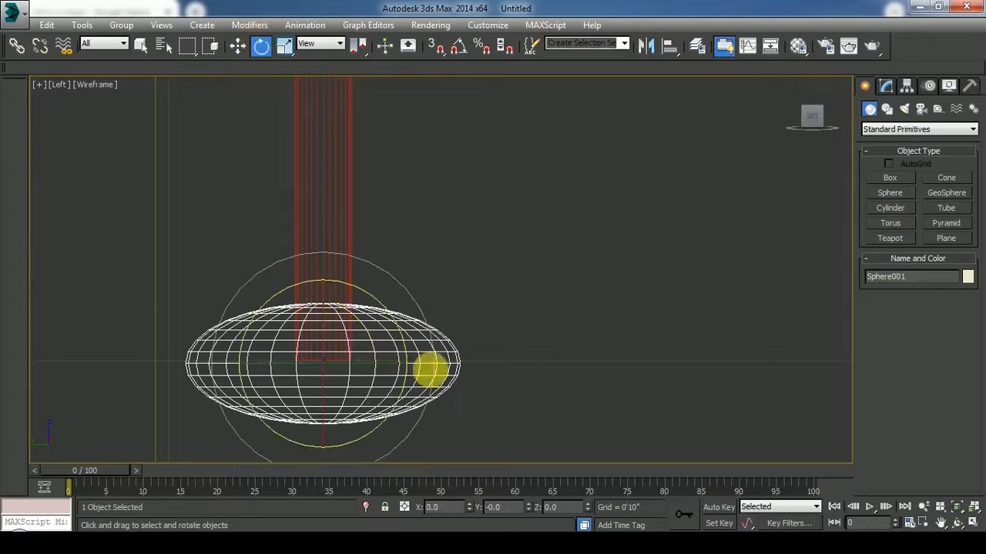
{"action": "left_click", "coordinate": [284, 45]}
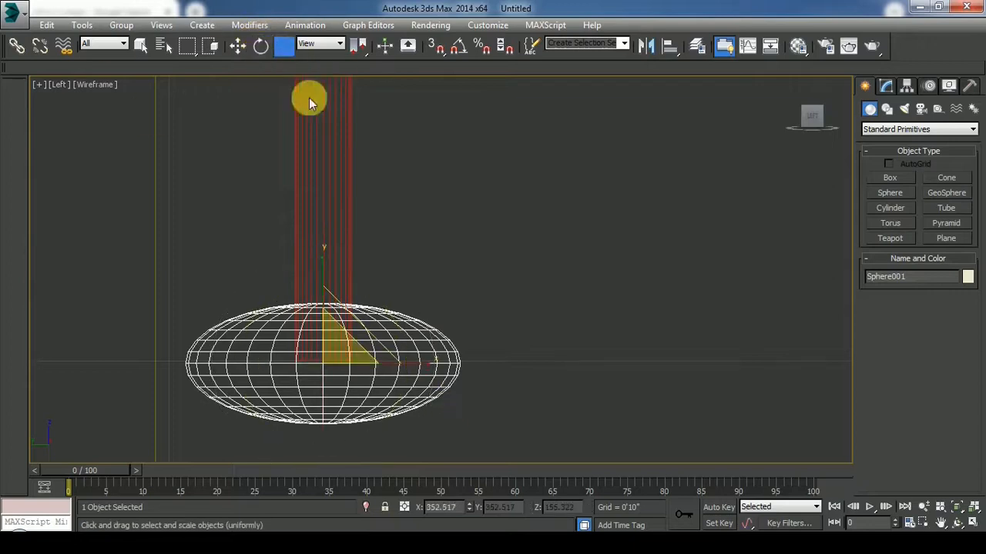
{"action": "left_click_drag", "start_coordinate": [426, 364], "coordinate": [392, 357]}
{"action": "key", "text": "alt+w"}
{"action": "key", "text": "alt+w"}
{"action": "key", "text": "alt+w"}
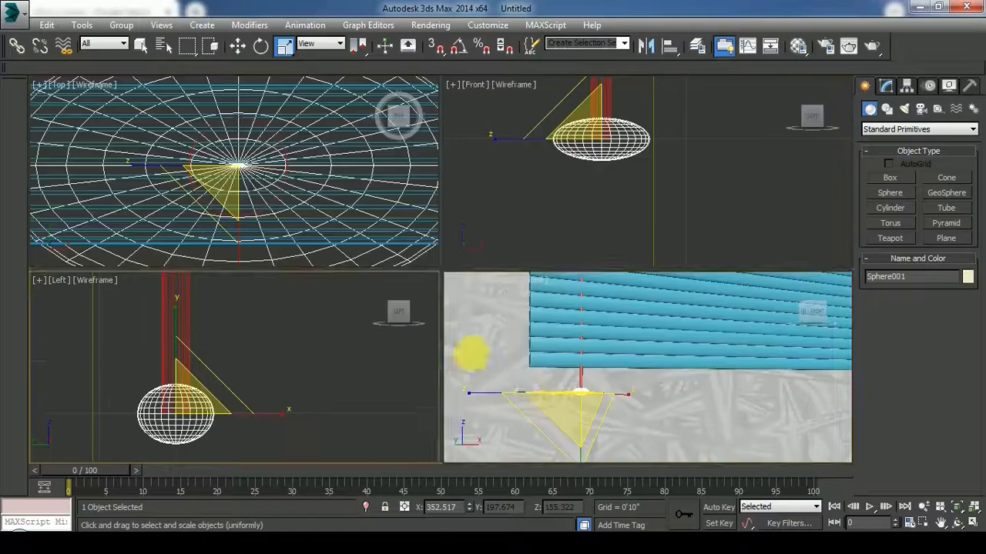
{"action": "right_click", "coordinate": [524, 397]}
{"action": "key", "text": "alt+w"}
{"action": "left_click", "coordinate": [392, 373]}
{"action": "key", "text": "alt+w"}
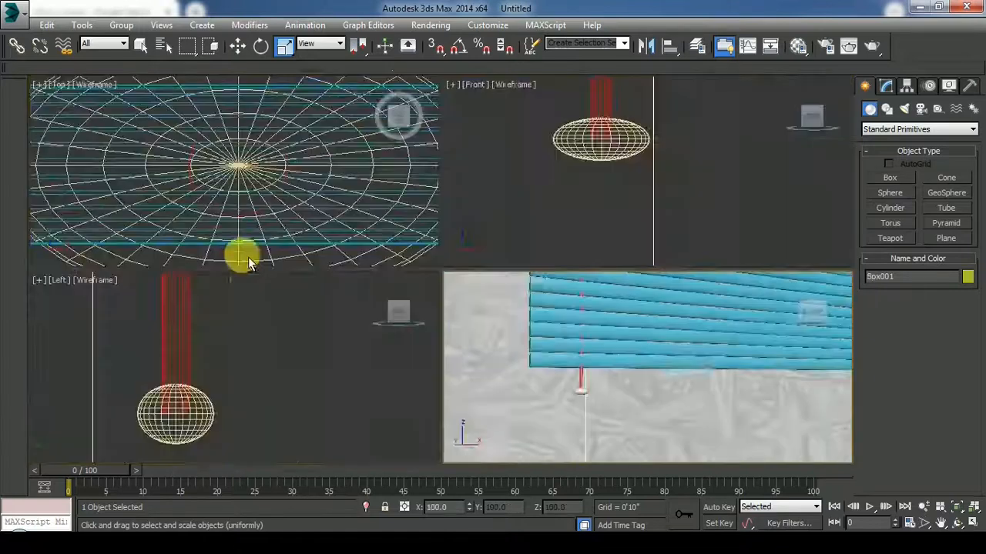
- In the front view, select the cord with its sphere and copy them about 6'5 57/64" along X to the blind's other side
{"action": "key", "text": "alt+w"}
{"action": "key", "text": "alt+w"}
{"action": "right_click", "coordinate": [532, 140]}
{"action": "key", "text": "alt+w"}
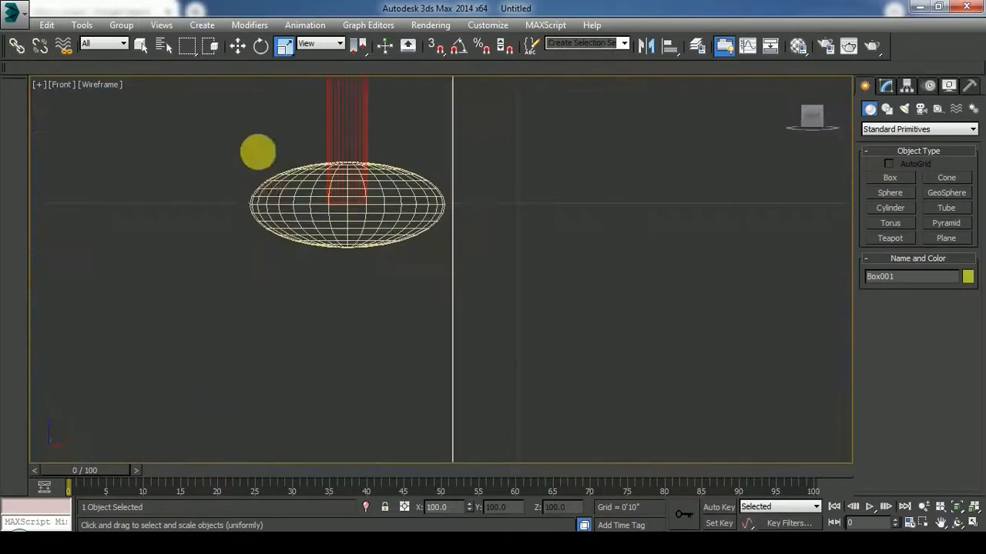
{"action": "left_click_drag", "start_coordinate": [259, 153], "coordinate": [378, 257]}
{"action": "scroll", "coordinate": [311, 361], "scroll_direction": "down", "scroll_amount": 10}
{"action": "middle_click_drag", "start_coordinate": [311, 361], "coordinate": [415, 332]}
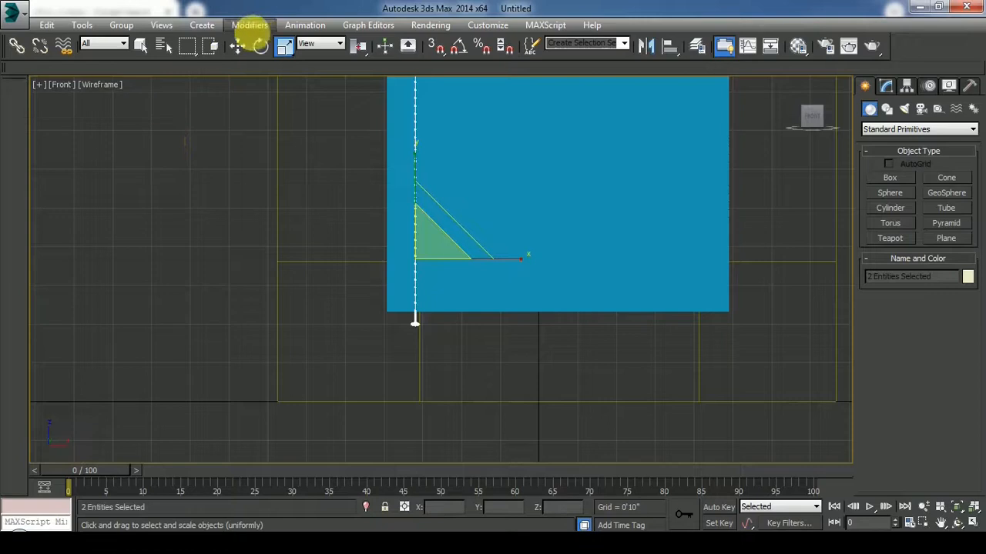
{"action": "left_click", "coordinate": [238, 45]}
{"action": "scroll", "coordinate": [493, 254], "scroll_direction": "up", "scroll_amount": 3}
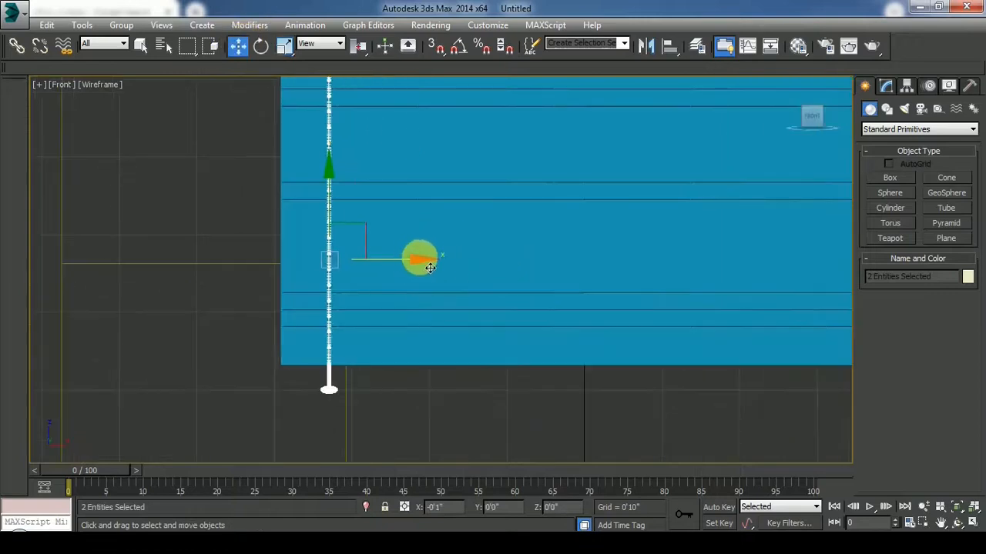
{"action": "scroll", "coordinate": [289, 305], "scroll_direction": "down", "scroll_amount": 3}
{"action": "left_click_drag", "start_coordinate": [330, 299], "coordinate": [633, 330]}
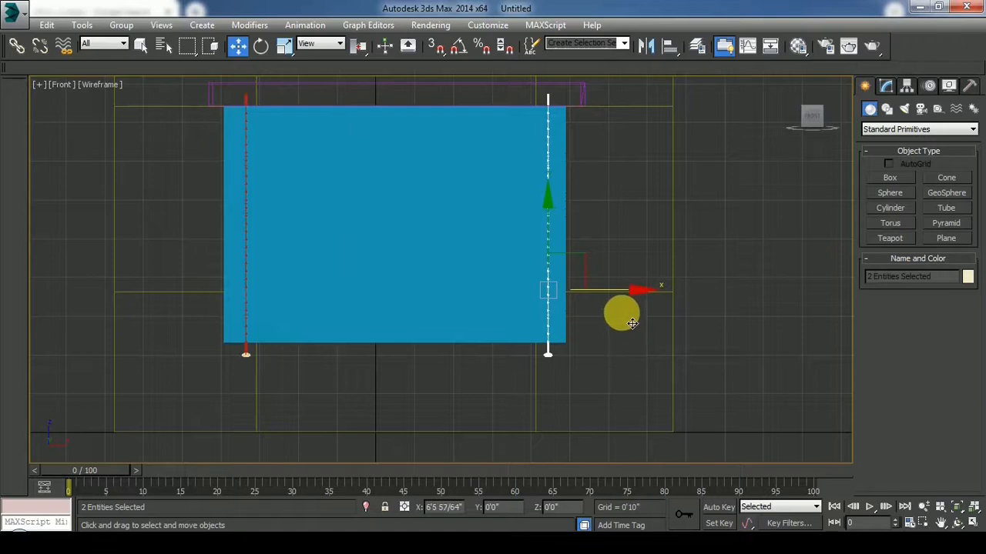
{"action": "left_click", "coordinate": [494, 335]}
{"action": "left_click", "coordinate": [480, 358]}
- In perspective, select both cords and their end spheres together and set their object color to black
{"action": "key", "text": "alt+w"}
{"action": "left_click", "coordinate": [550, 401]}
{"action": "key", "text": "alt+w"}
{"action": "left_click", "coordinate": [471, 368]}
{"action": "scroll", "coordinate": [290, 370], "scroll_direction": "down", "scroll_amount": 3}
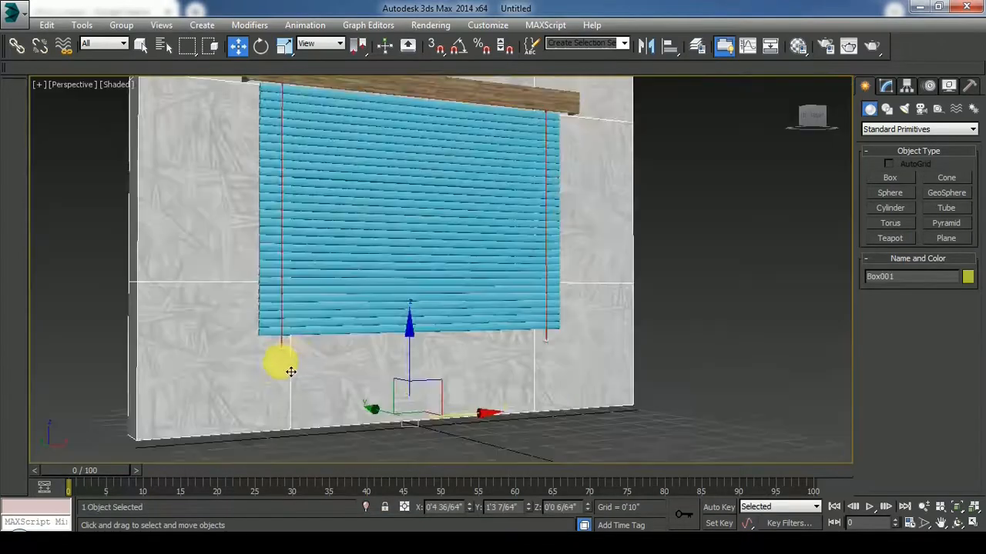
{"action": "scroll", "coordinate": [402, 326], "scroll_direction": "down", "scroll_amount": 1}
{"action": "scroll", "coordinate": [340, 241], "scroll_direction": "up", "scroll_amount": 1}
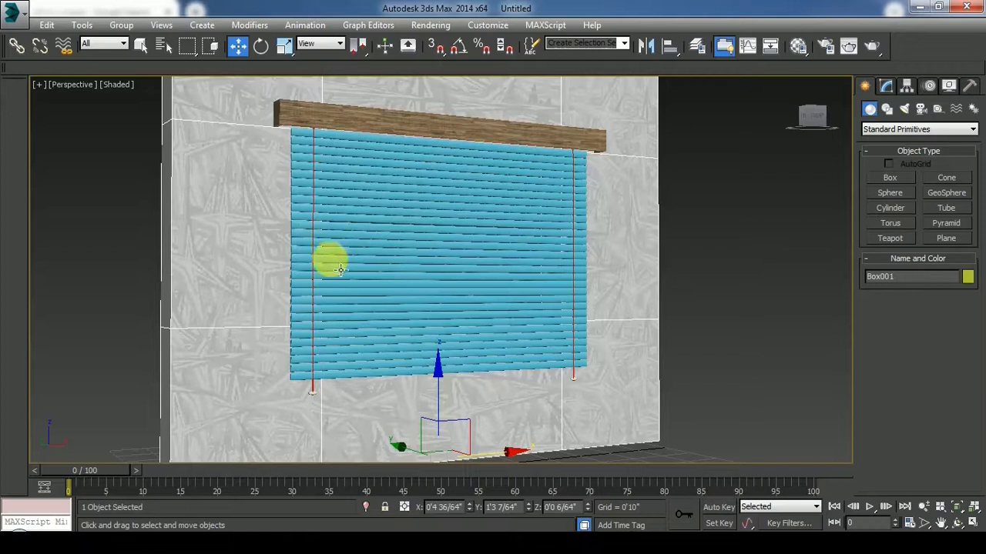
{"action": "scroll", "coordinate": [312, 396], "scroll_direction": "up", "scroll_amount": 5}
{"action": "left_click", "coordinate": [313, 384], "text": "ctrl"}
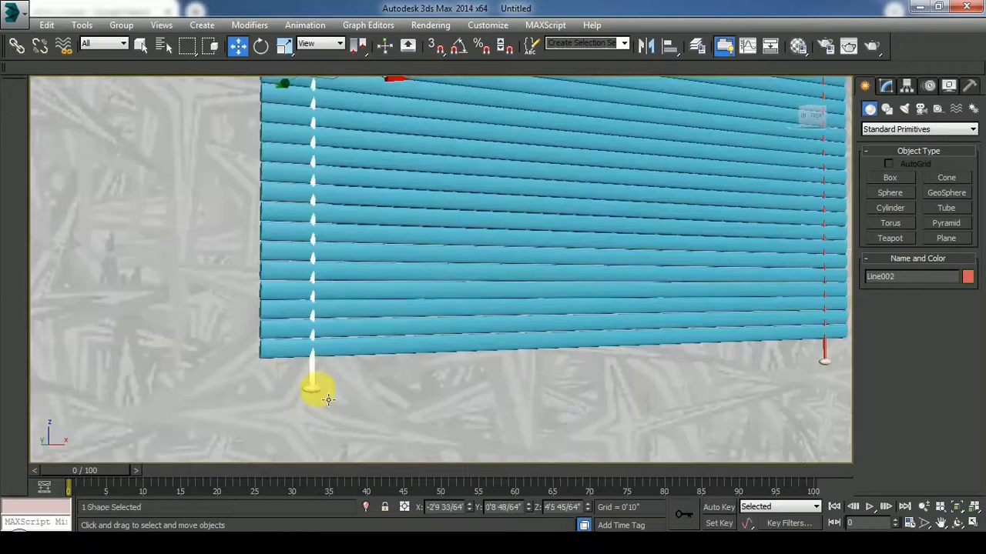
{"action": "scroll", "coordinate": [314, 394], "scroll_direction": "down", "scroll_amount": 5}
{"action": "scroll", "coordinate": [482, 394], "scroll_direction": "up", "scroll_amount": 5}
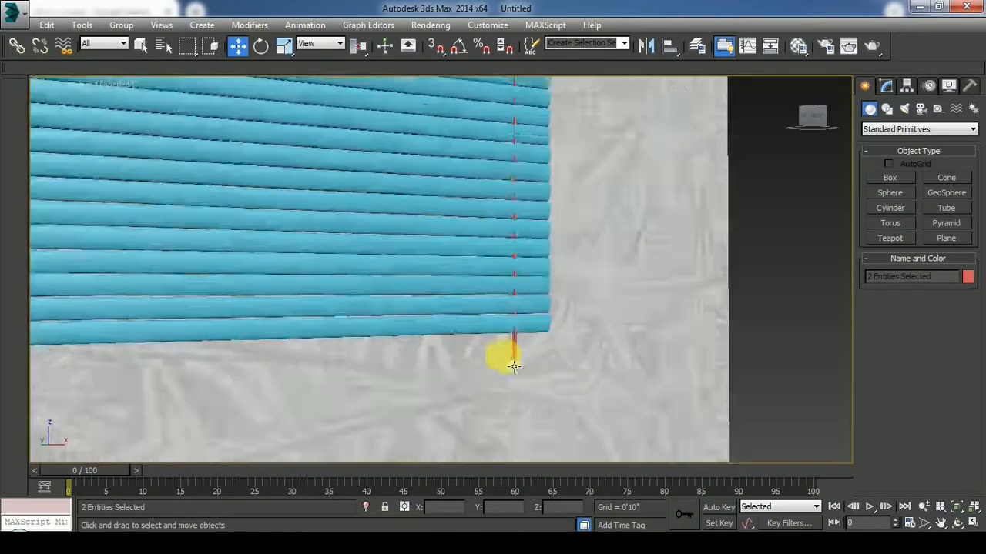
{"action": "left_click", "coordinate": [517, 368], "text": "ctrl"}
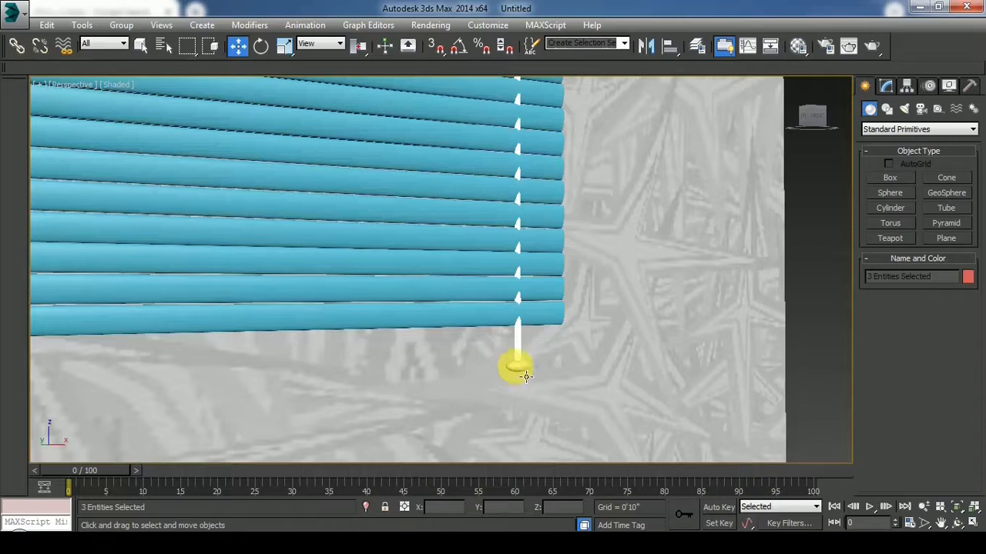
{"action": "left_click", "coordinate": [966, 277]}
{"action": "left_click", "coordinate": [612, 350]}
{"action": "left_click", "coordinate": [579, 398]}
{"action": "left_click", "coordinate": [820, 313]}
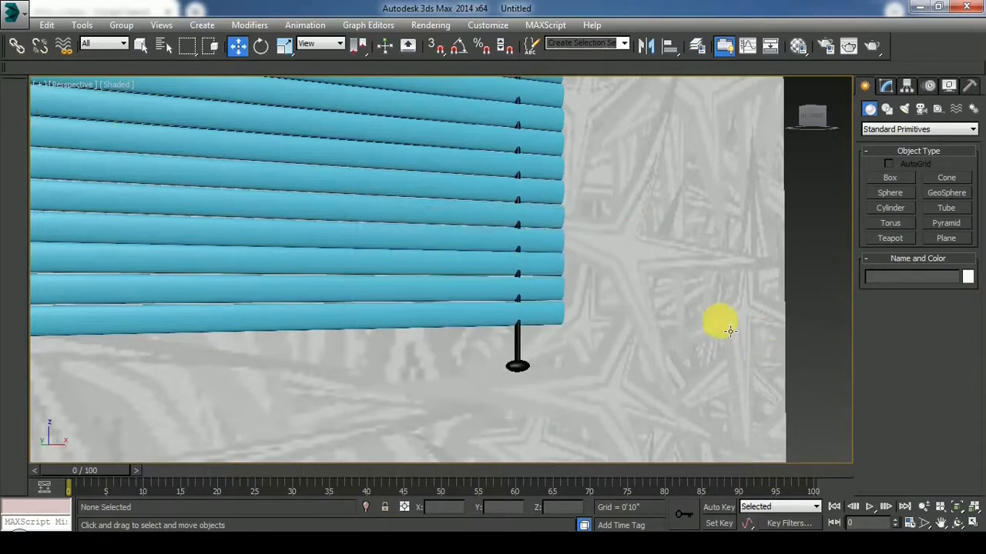
- Set the blind slat group's object color to the dark grey custom color and review the blind in perspective
{"action": "scroll", "coordinate": [718, 321], "scroll_direction": "down", "scroll_amount": 5}
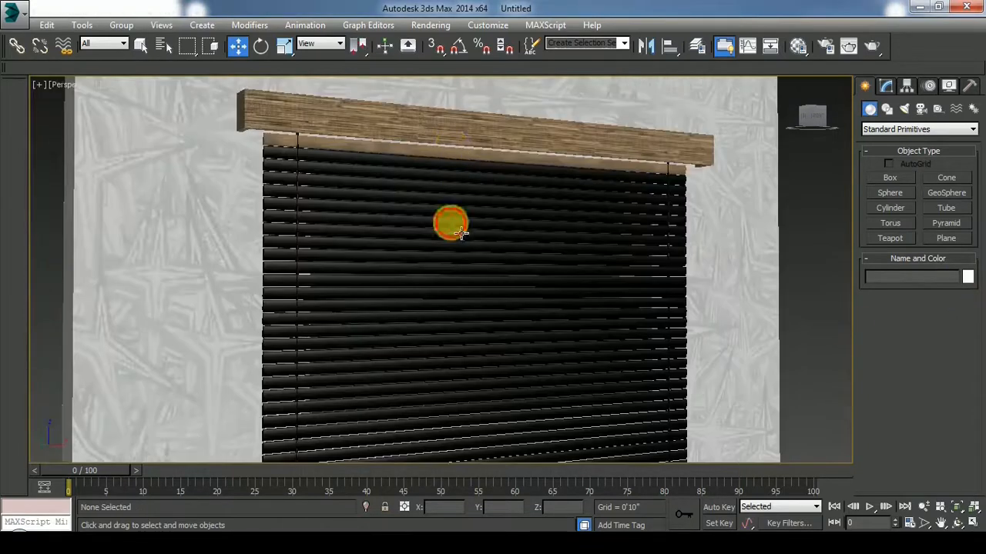
{"action": "left_click", "coordinate": [451, 221]}
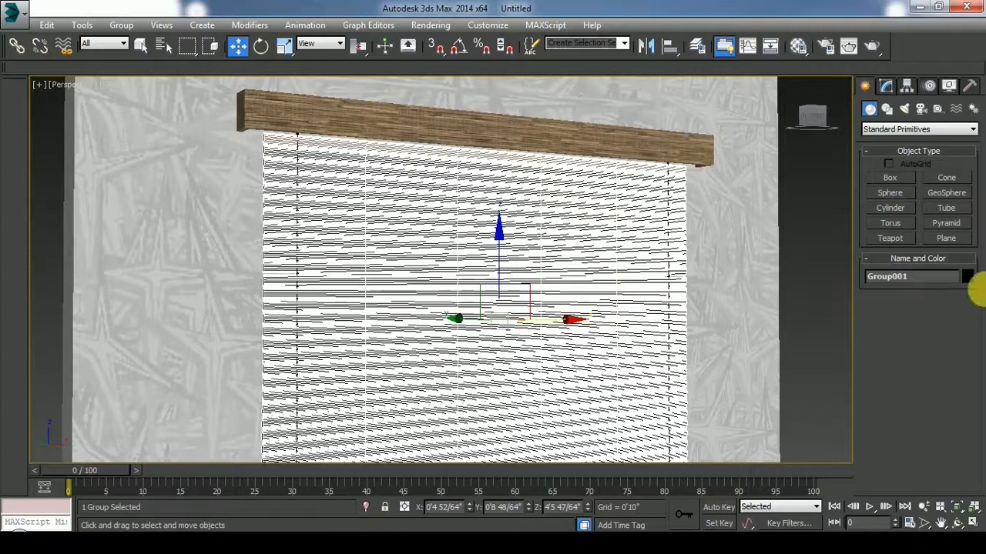
{"action": "left_click", "coordinate": [966, 277]}
{"action": "left_click", "coordinate": [370, 350]}
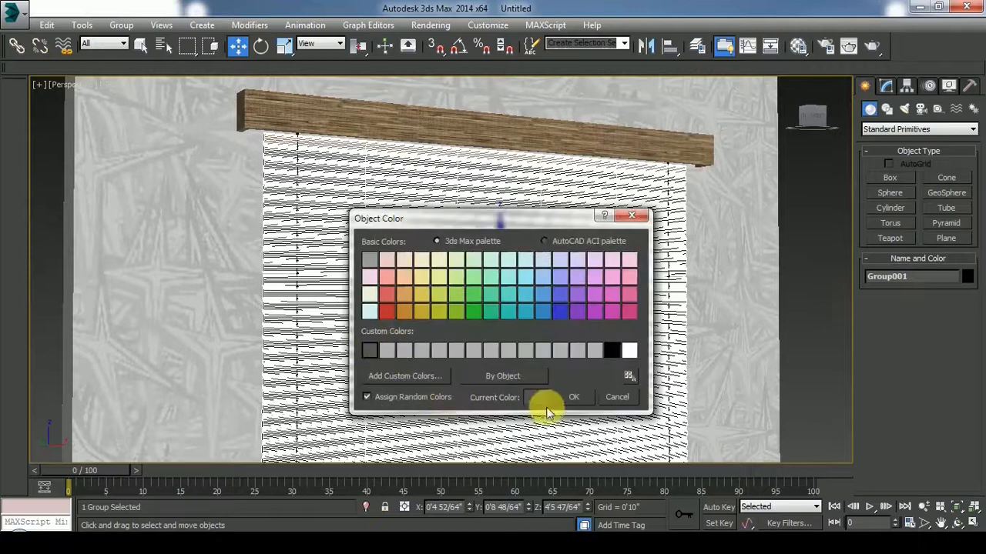
{"action": "left_click", "coordinate": [579, 398]}
{"action": "left_click", "coordinate": [800, 282]}
{"action": "scroll", "coordinate": [435, 257], "scroll_direction": "down", "scroll_amount": 4}
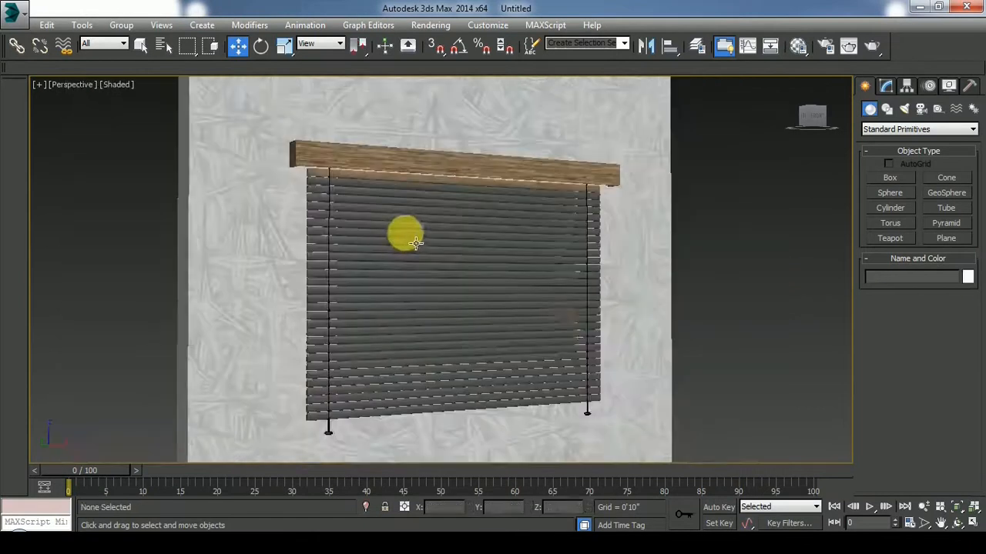
{"action": "mouse_move", "coordinate": [815, 119]}
{"action": "left_mouse_down"}
{"action": "mouse_move", "coordinate": [774, 137]}
{"action": "mouse_move", "coordinate": [787, 120]}
{"action": "mouse_move", "coordinate": [813, 116]}
{"action": "left_mouse_up"}
{"action": "scroll", "coordinate": [462, 354], "scroll_direction": "up", "scroll_amount": 2}
{"action": "scroll", "coordinate": [467, 245], "scroll_direction": "down", "scroll_amount": 2}
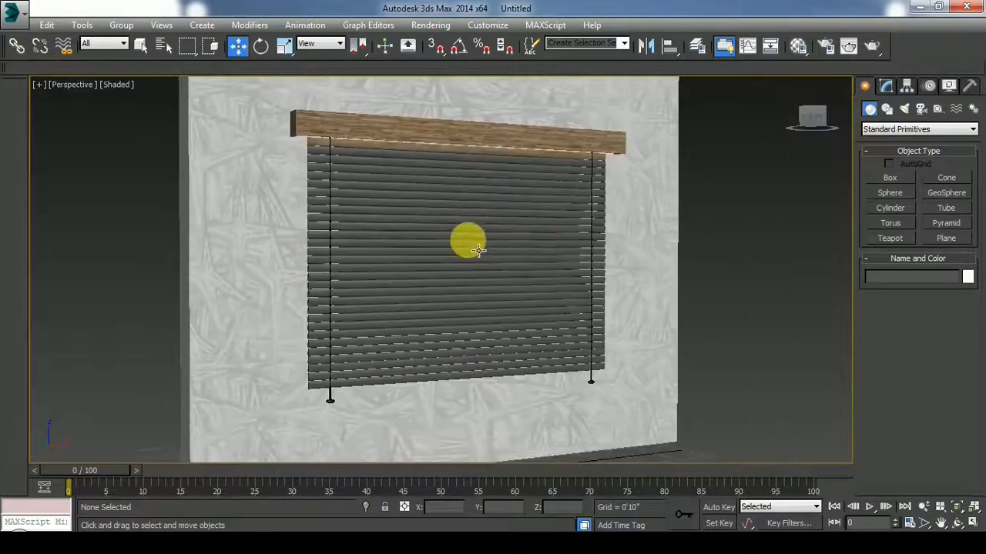